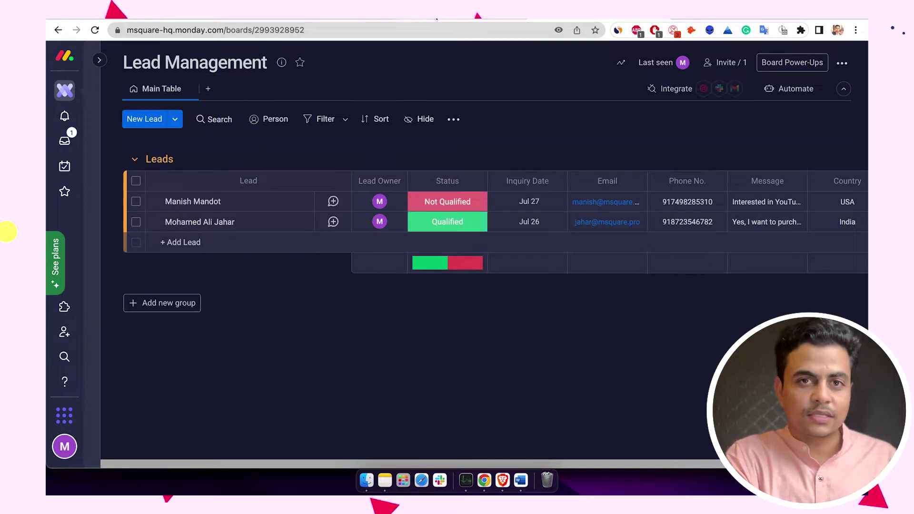
- Compare the board's two leads with the lead names in cells A2 and A3 of the Monday Leads sheet
left_click(436, 19)
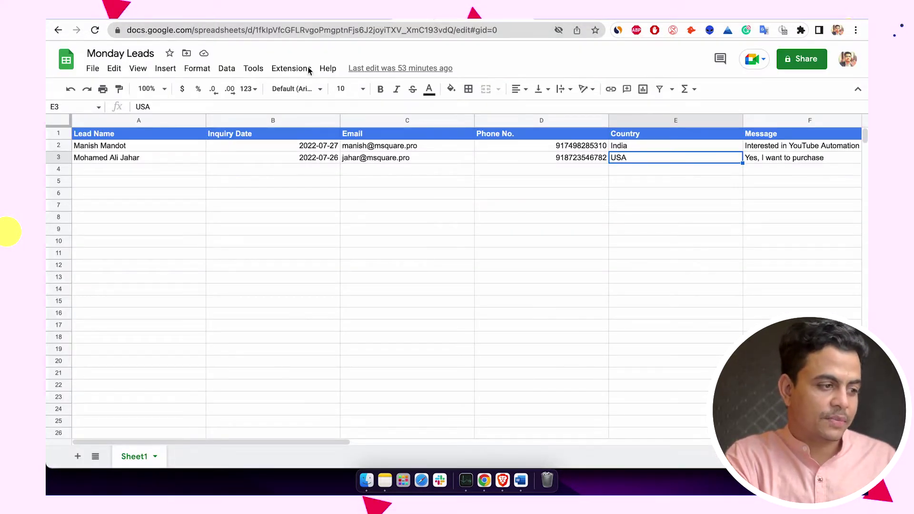
left_click(121, 150)
left_click(121, 159)
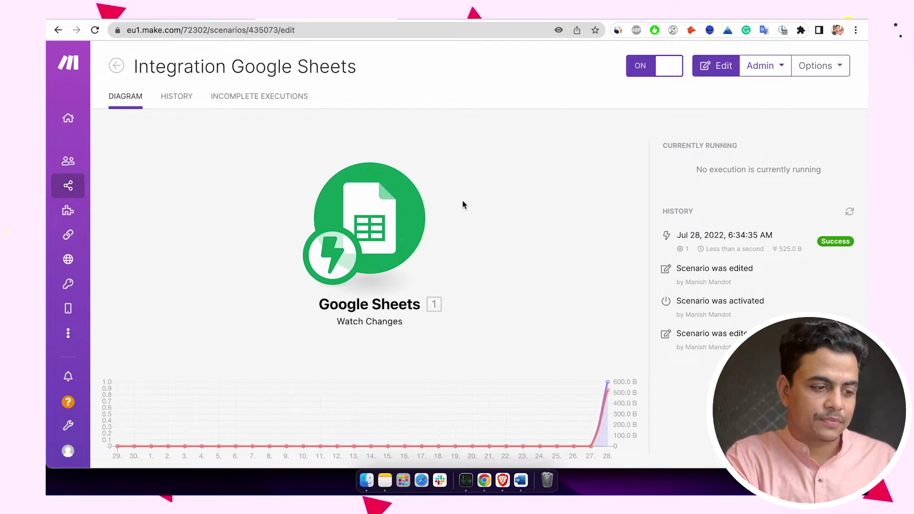
- Delete the Google Sheets Watch Changes trigger and search 'google shee' for the empty first module
left_click(447, 195)
right_click(500, 220)
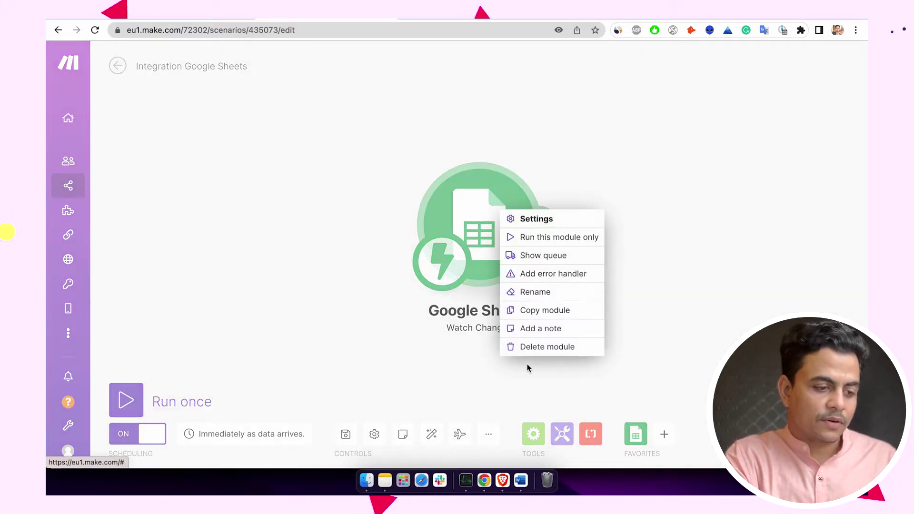
left_click(526, 357)
right_click(498, 277)
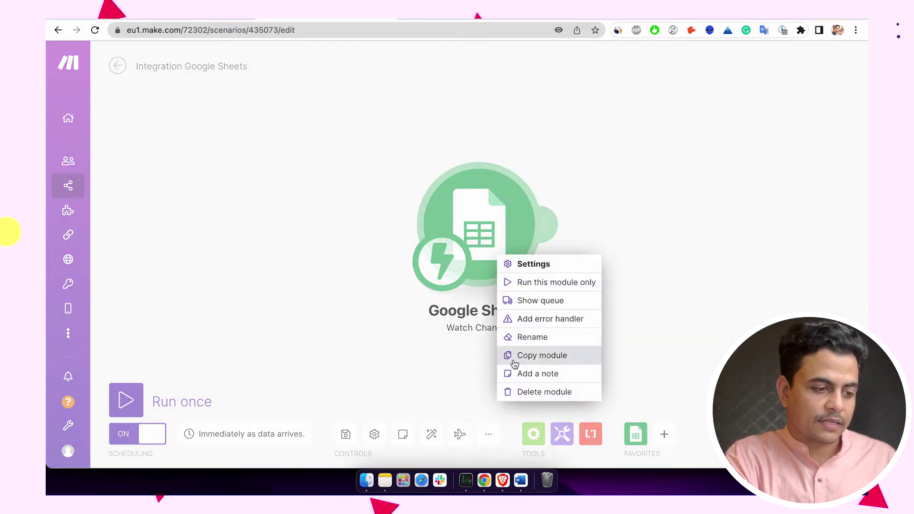
left_click(515, 389)
left_click(478, 204)
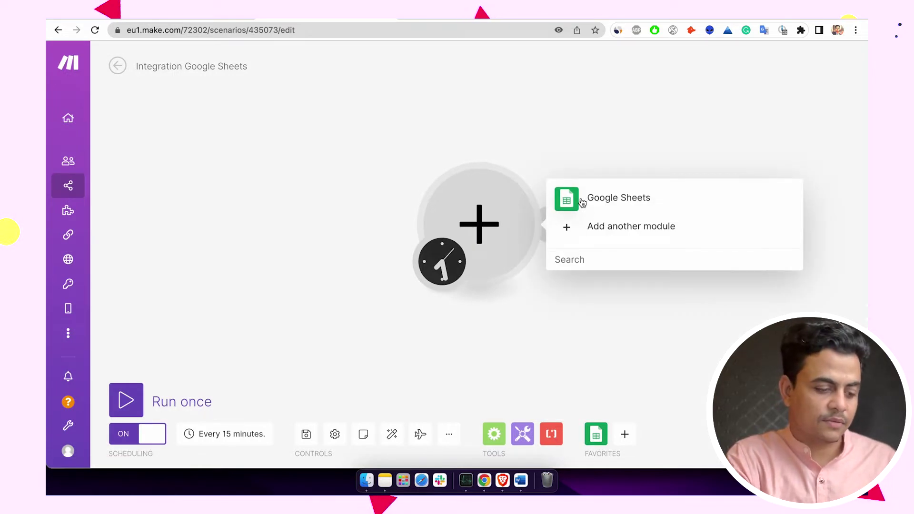
type("googl")
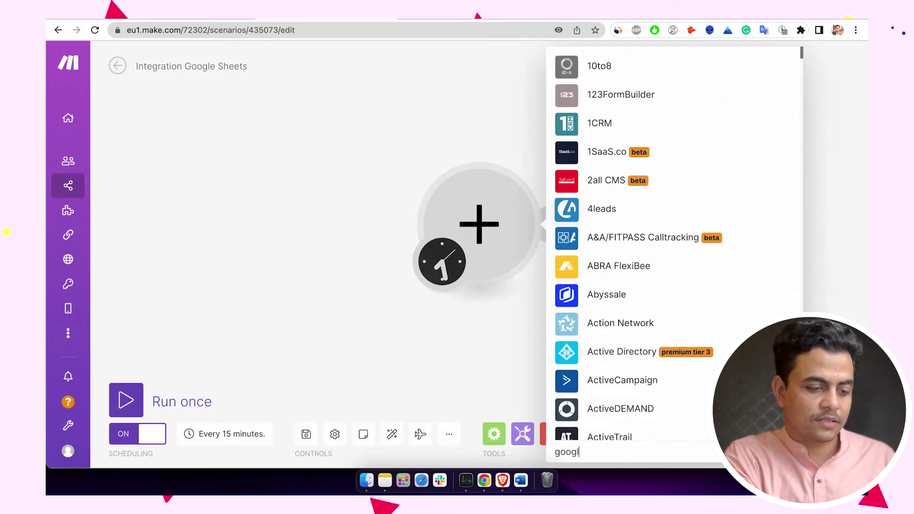
type("e shee")
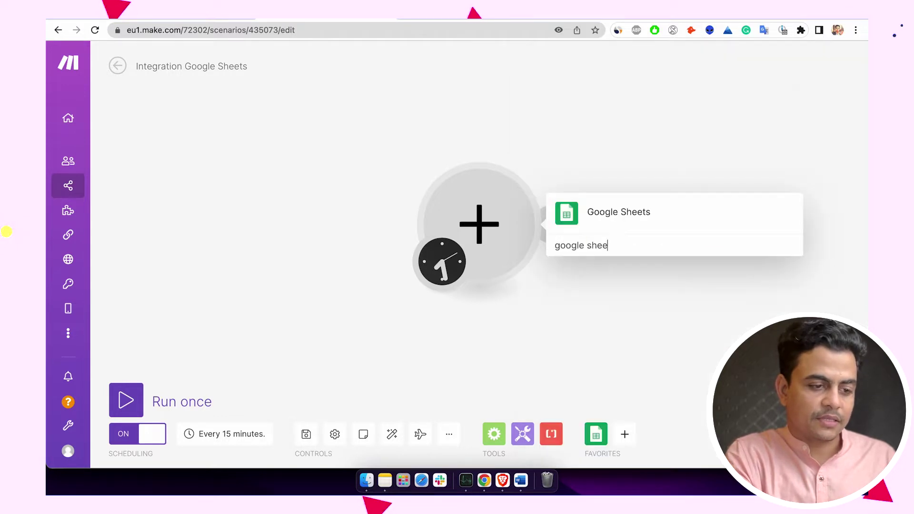
- Make the first module a Google Sheets Search Rows action, then go to the Lead Management board
left_click(609, 215)
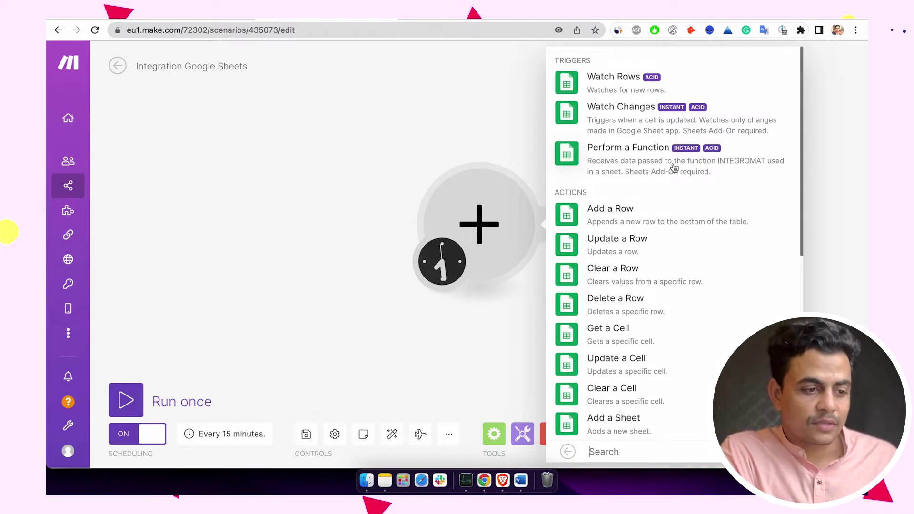
scroll(667, 167, "down", 3)
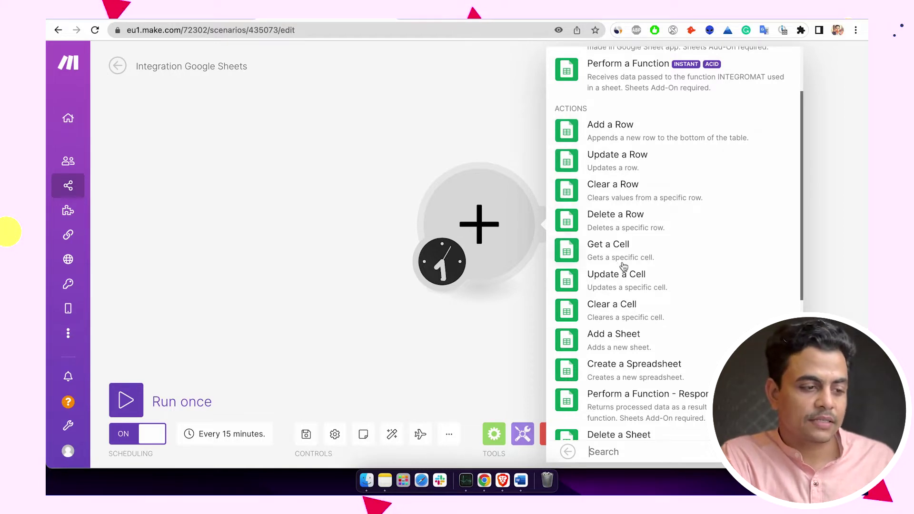
scroll(605, 212, "down", 8)
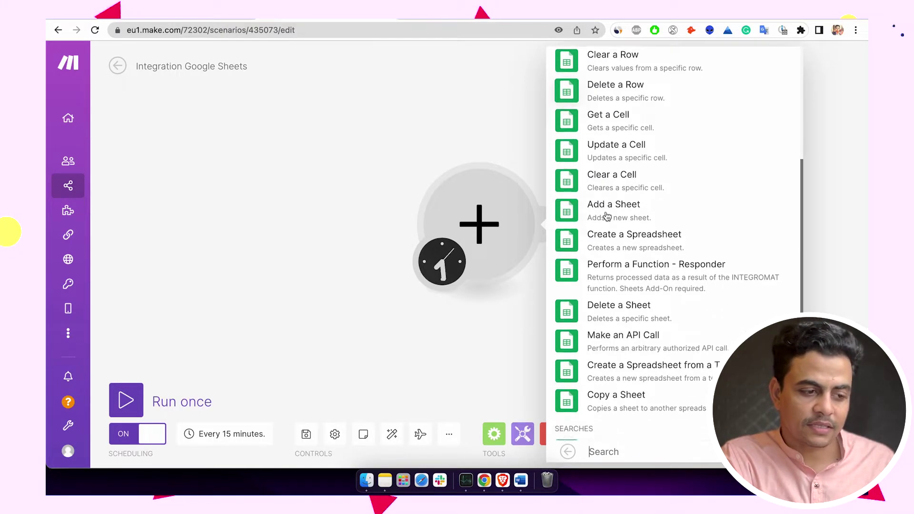
scroll(606, 217, "down", 2)
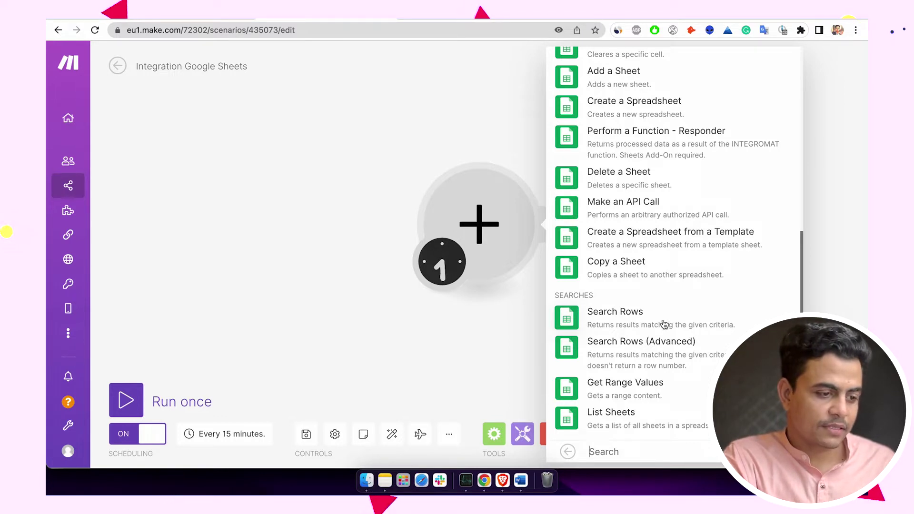
left_click(663, 322)
left_click_drag(636, 322, 470, 305)
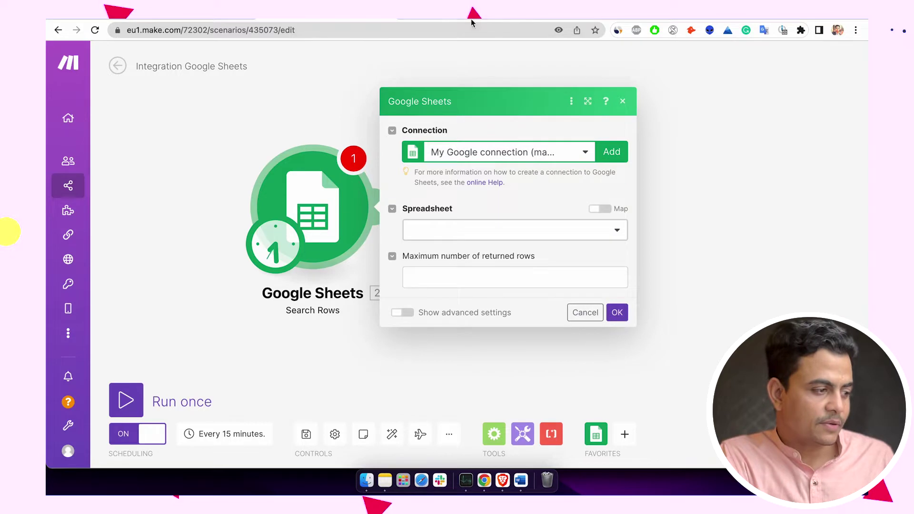
key("ctrl+Tab")
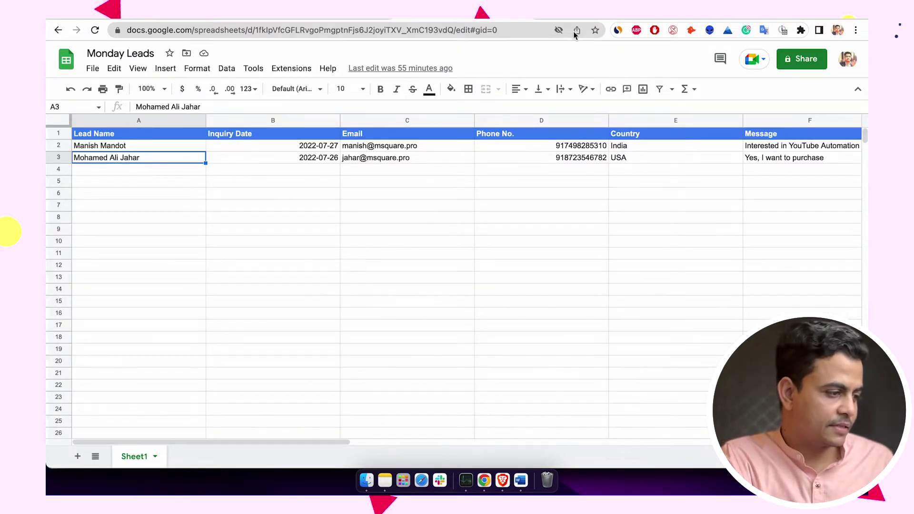
key("ctrl+Tab")
- Select and delete both leads in the Leads group, then return to the Make editor
left_click(136, 182)
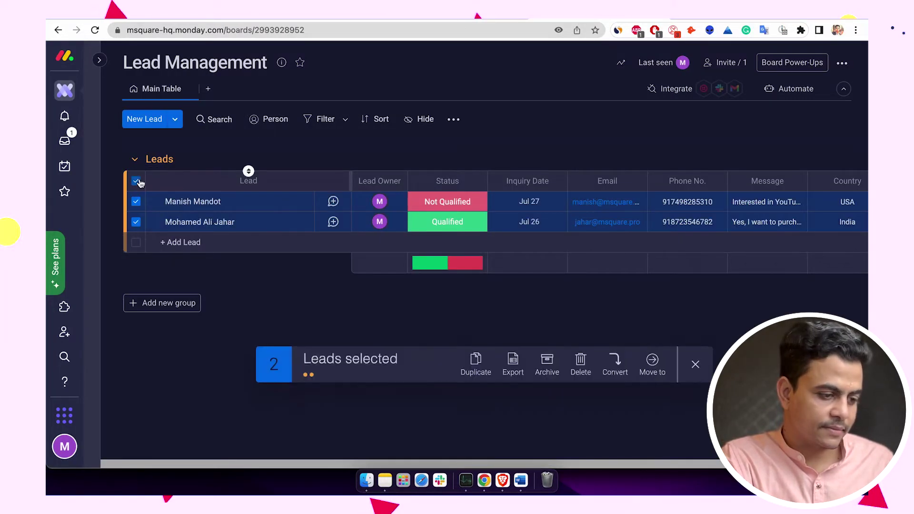
left_click(591, 367)
left_click(586, 131)
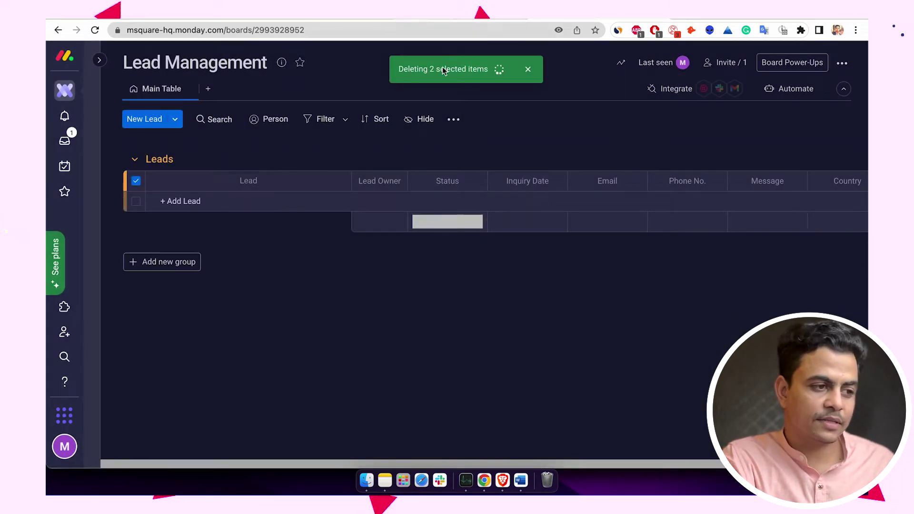
key("ctrl+Tab")
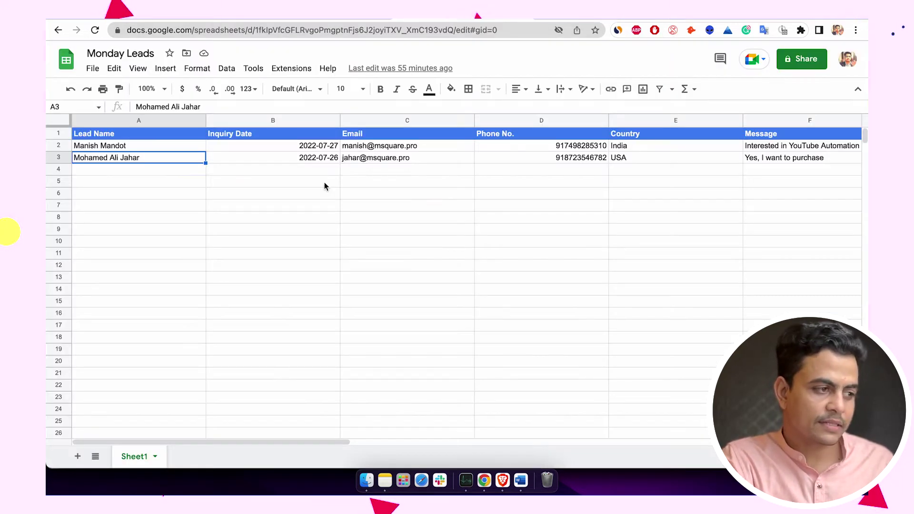
key("ctrl+Tab")
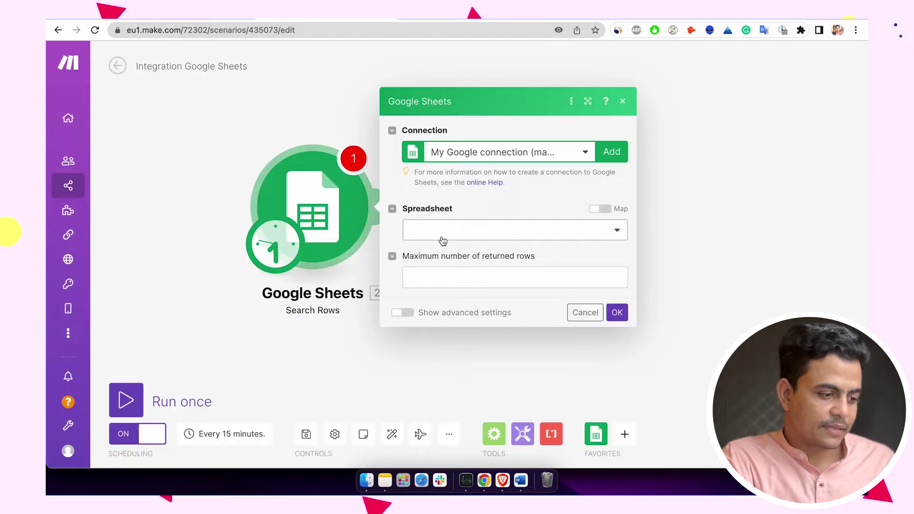
- Point Search Rows at Sheet1 of the Monday Leads spreadsheet
left_click(451, 231)
type("monday")
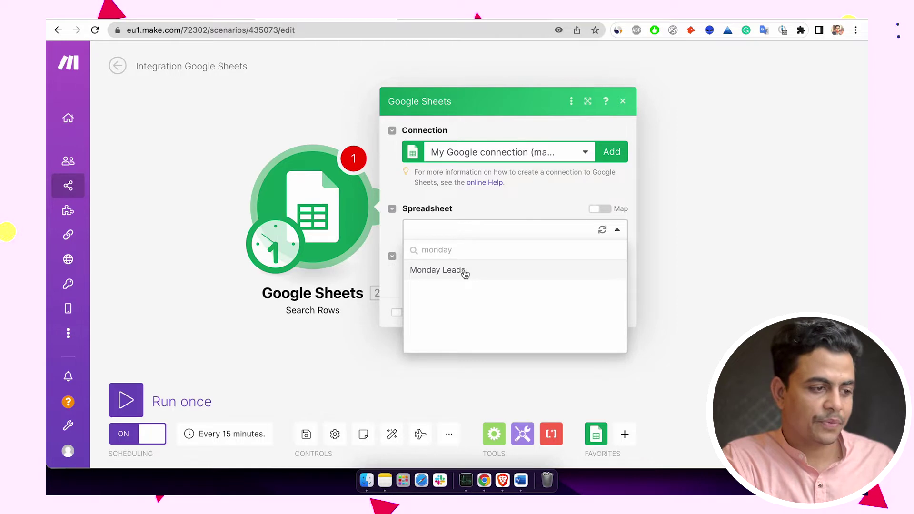
left_click(465, 271)
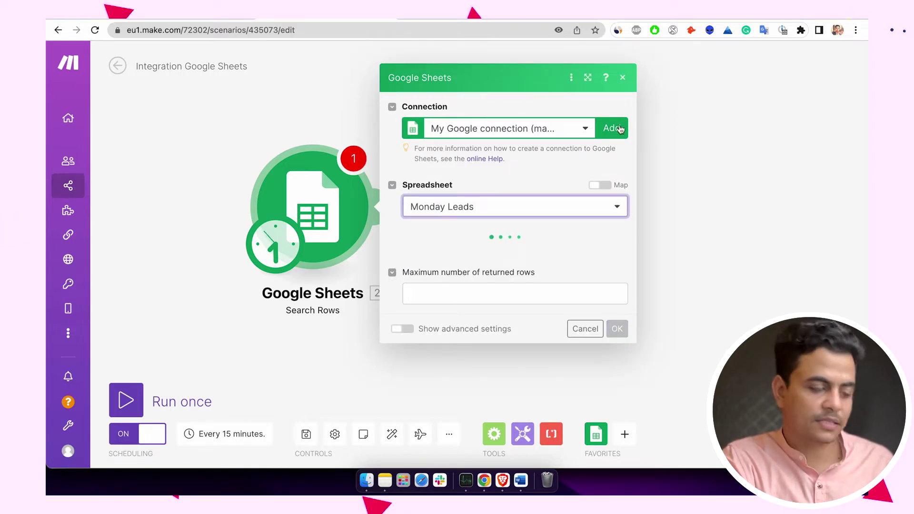
left_click(504, 257)
left_click(496, 276)
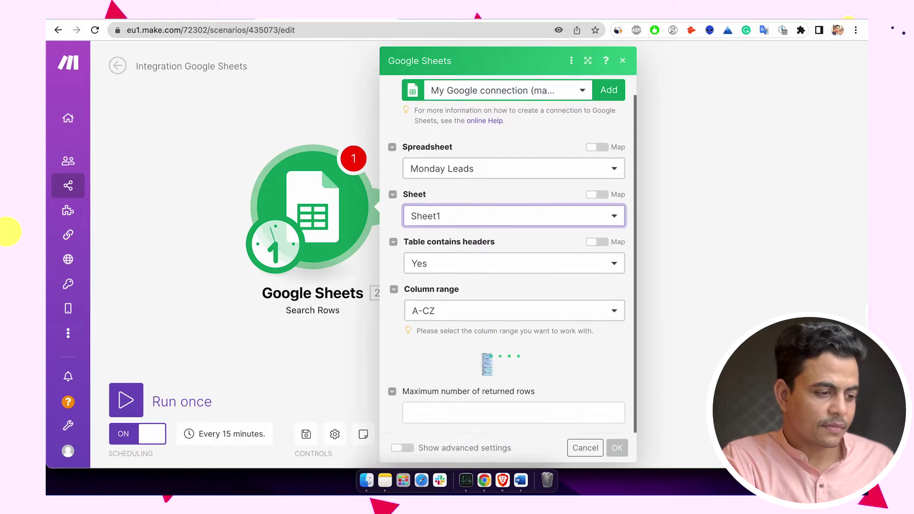
- Leave the filter column unset and go to the maximum number of returned rows field
scroll(476, 352, "down", 3)
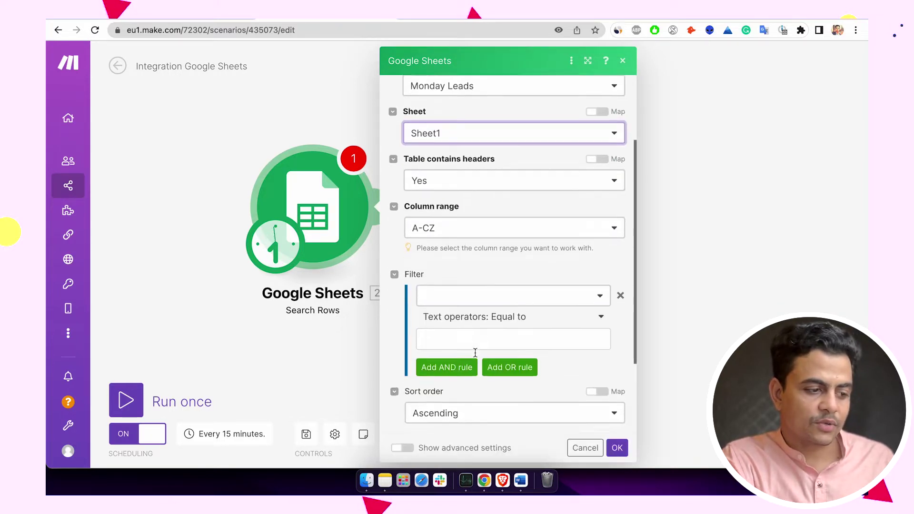
left_click(473, 293)
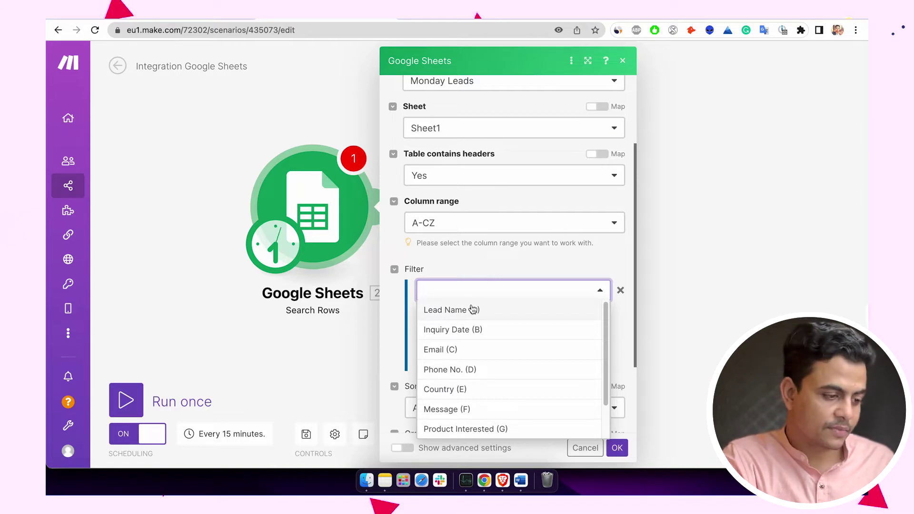
scroll(471, 388, "down", 2)
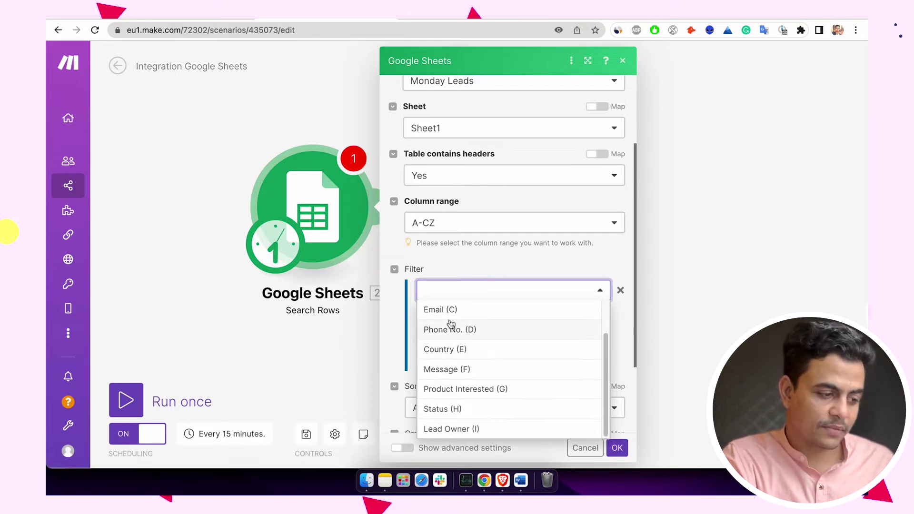
scroll(447, 314, "up", 2)
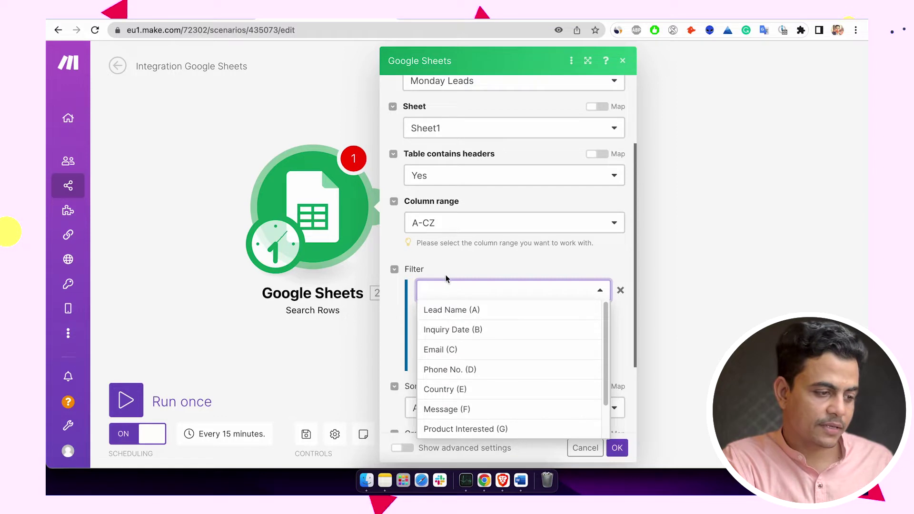
left_click(443, 259)
scroll(447, 362, "down", 3)
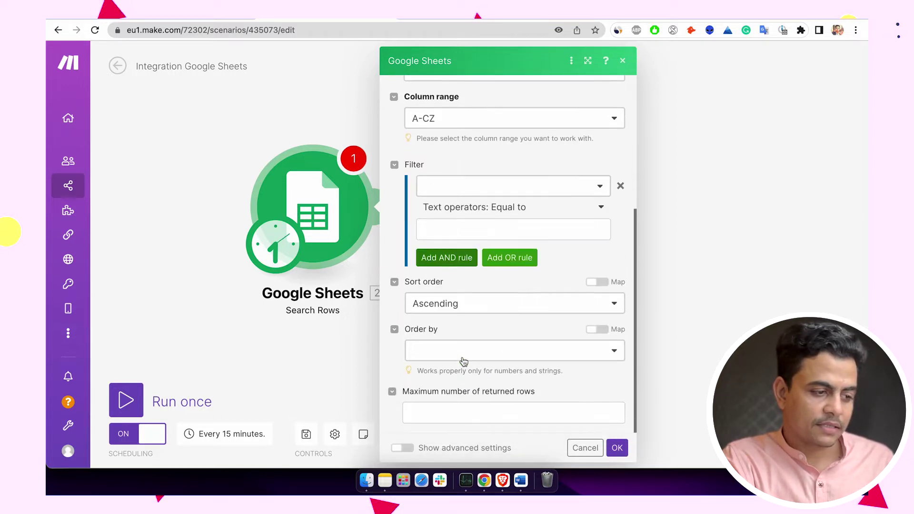
left_click(509, 407)
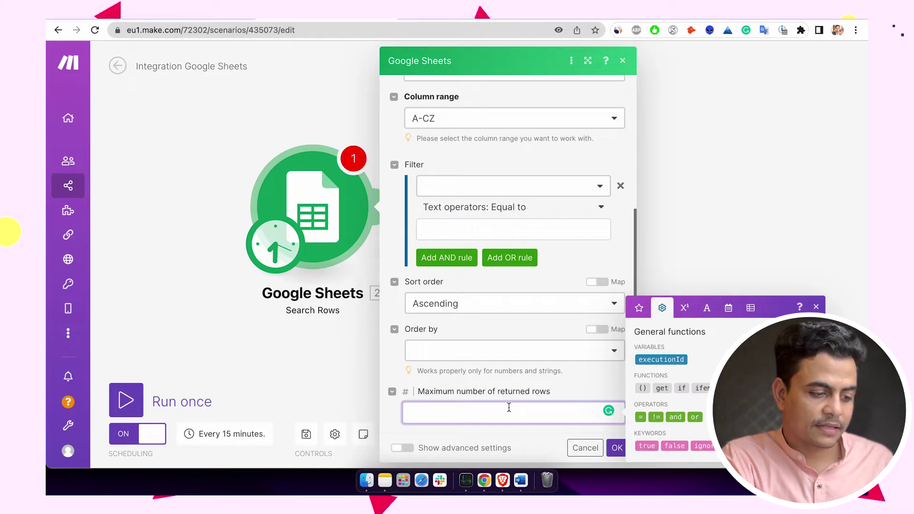
- Confirm Search Rows and add a Monday app module after it
left_click(616, 447)
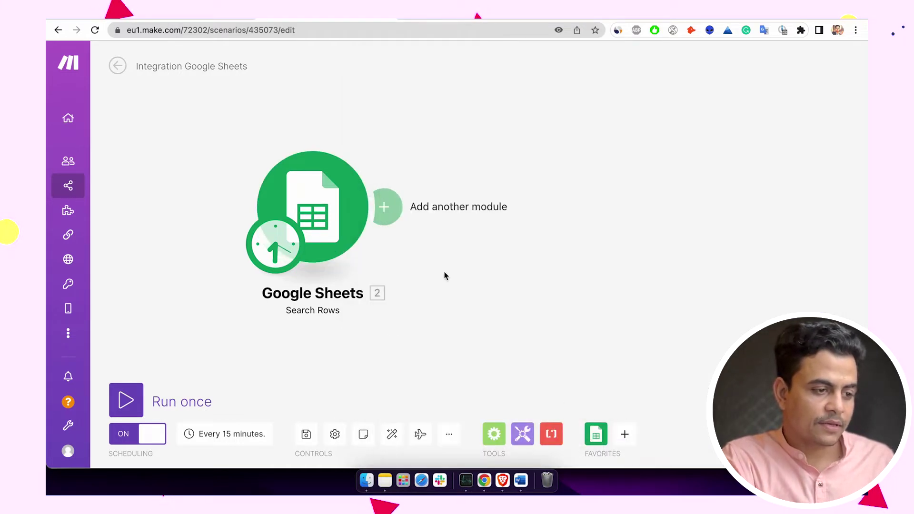
left_click(387, 208)
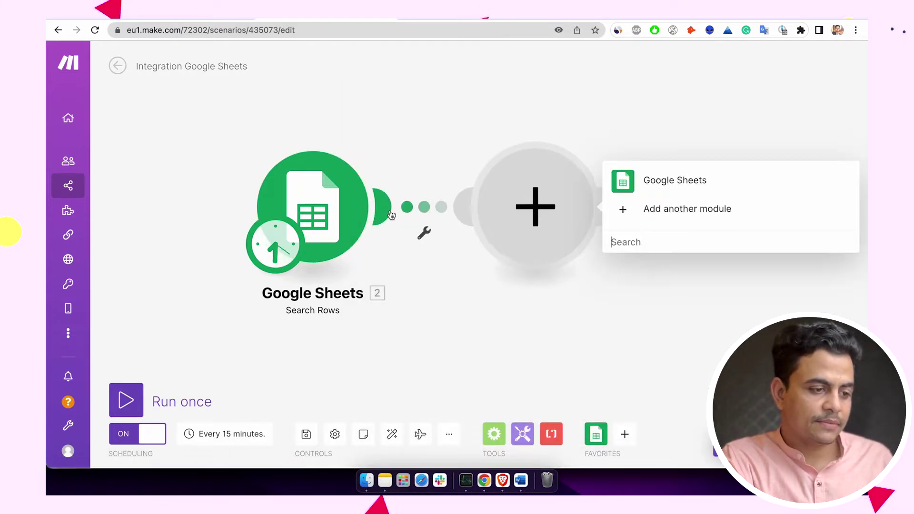
left_click(614, 240)
type("monday")
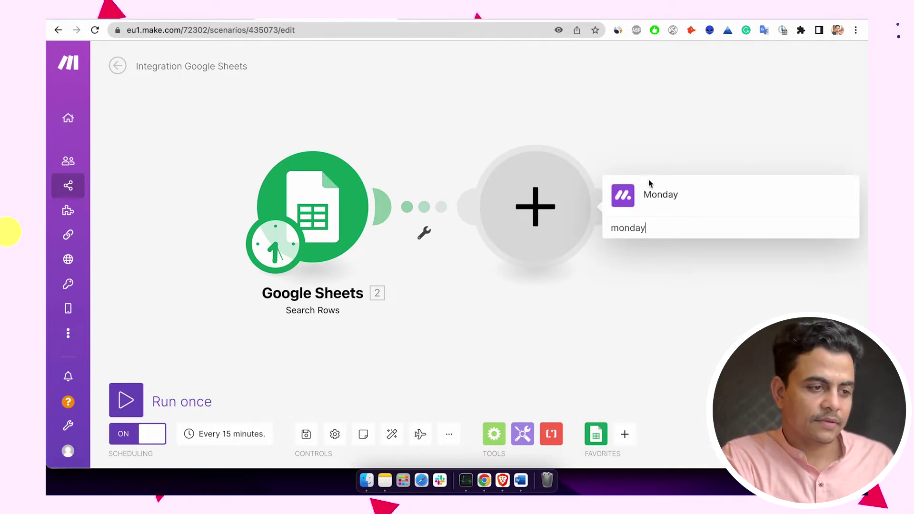
left_click(644, 205)
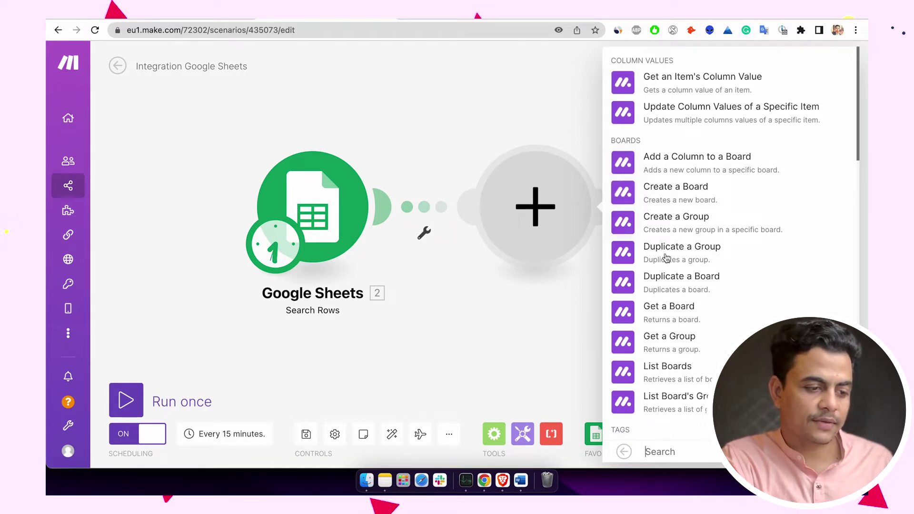
- Choose Create an Item from Monday's Items actions
scroll(667, 266, "down", 2)
scroll(667, 266, "down", 8)
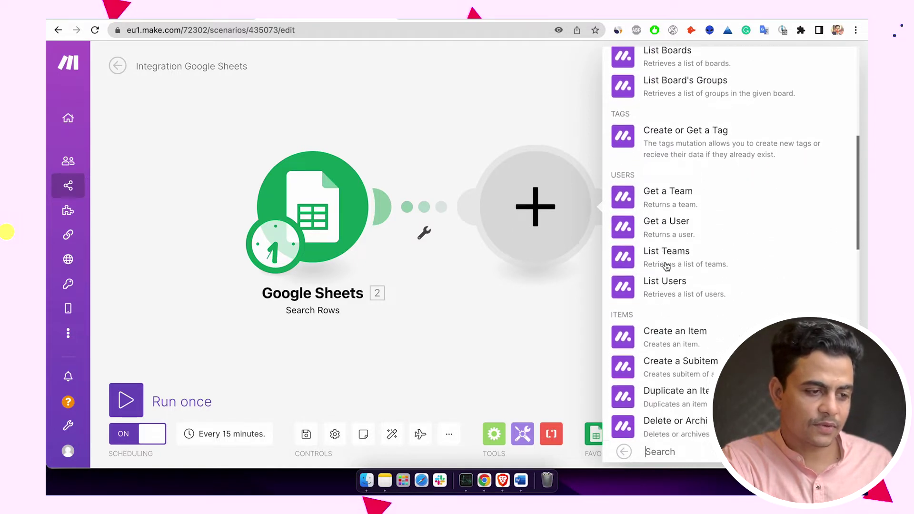
scroll(666, 266, "down", 1)
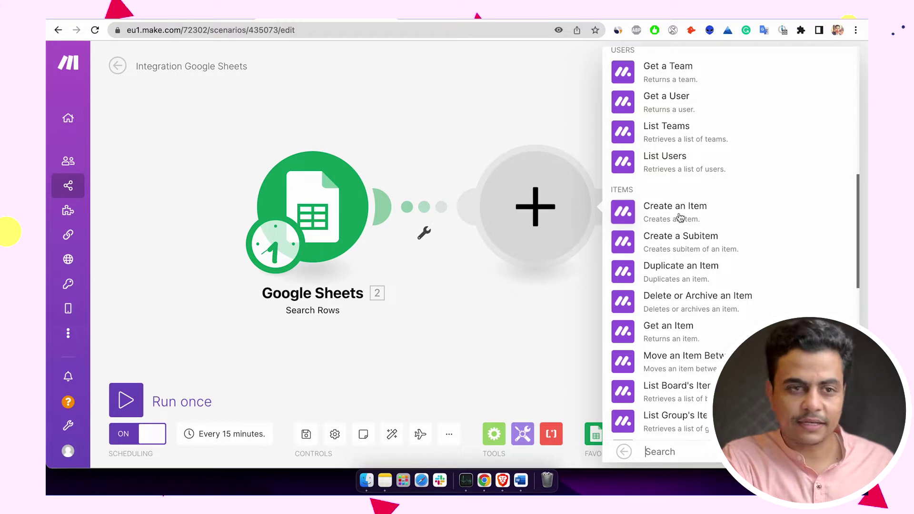
left_click(680, 217)
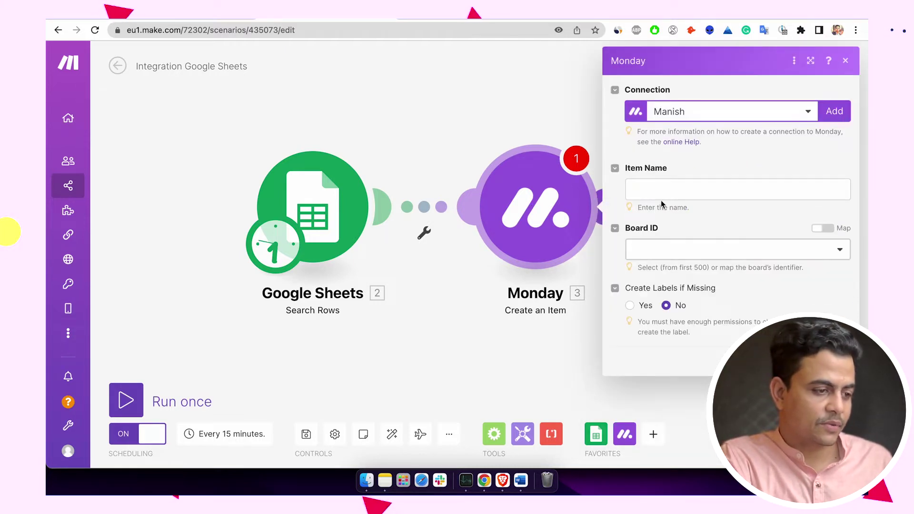
- Map Lead Name (A) into Item Name, use My Monday v2 connection, and pick Lead Management :: public as the board
left_click(660, 200)
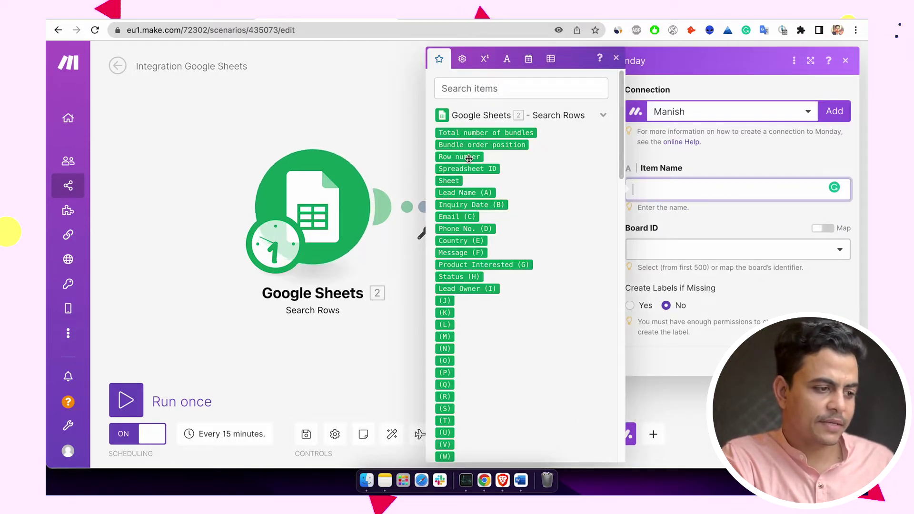
left_click(459, 193)
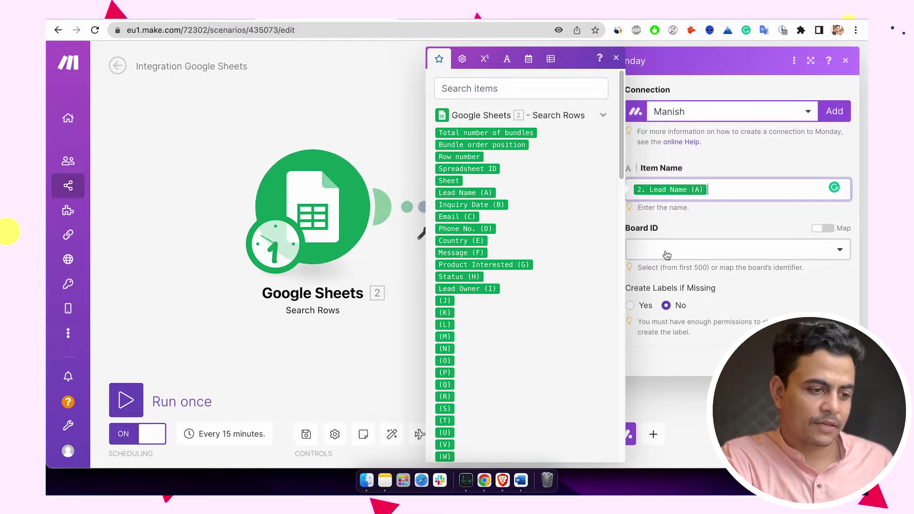
left_click(682, 253)
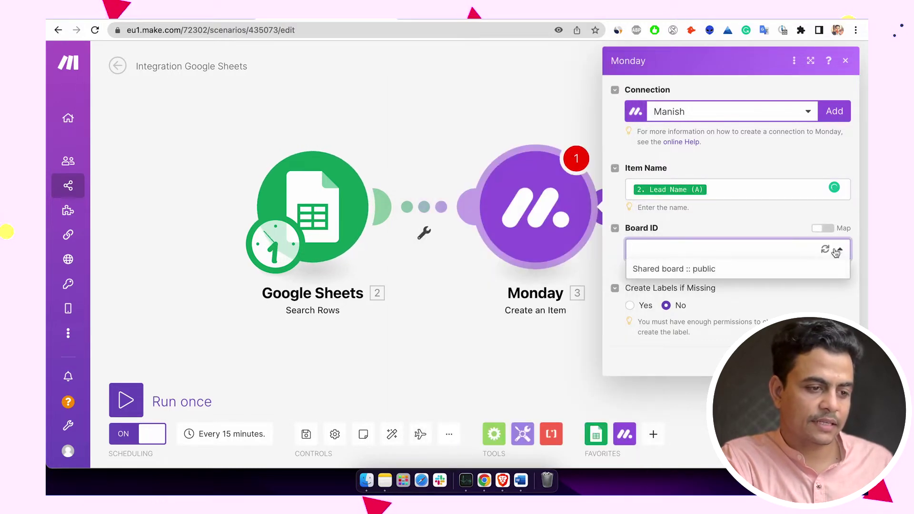
left_click(824, 230)
left_click(824, 229)
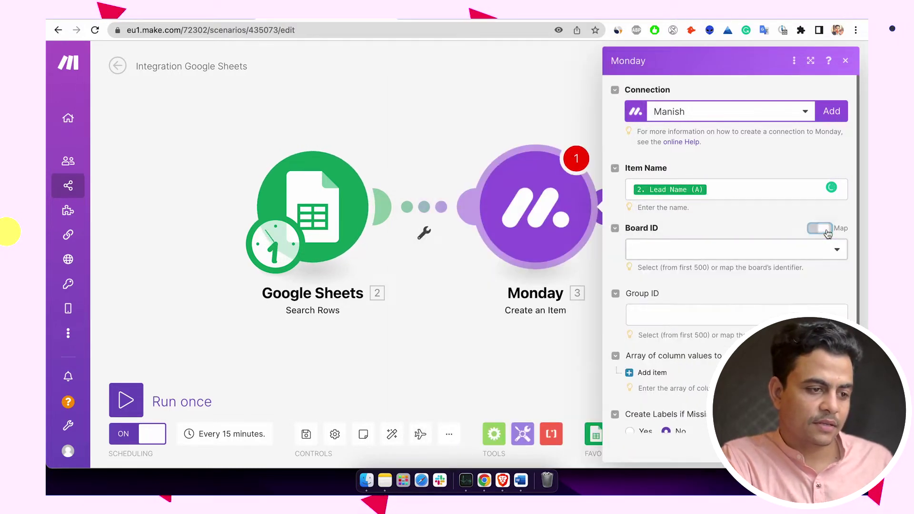
left_click(770, 112)
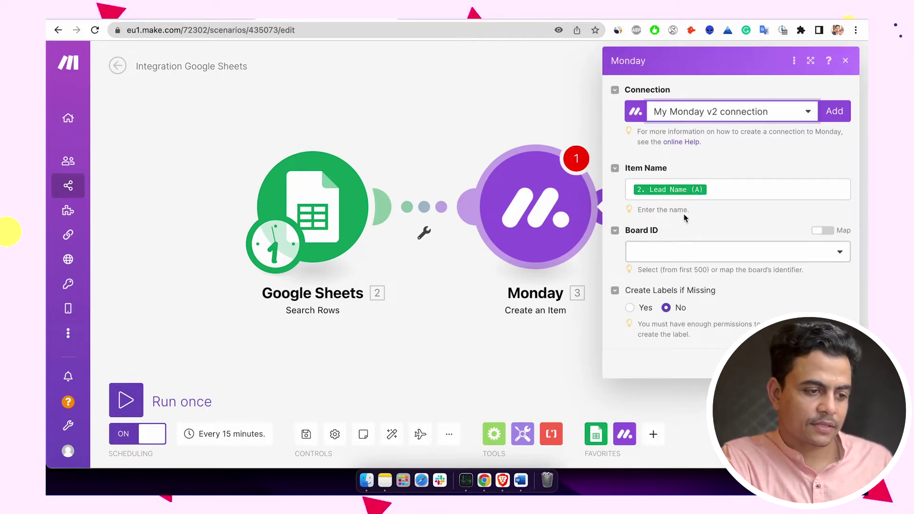
left_click(708, 253)
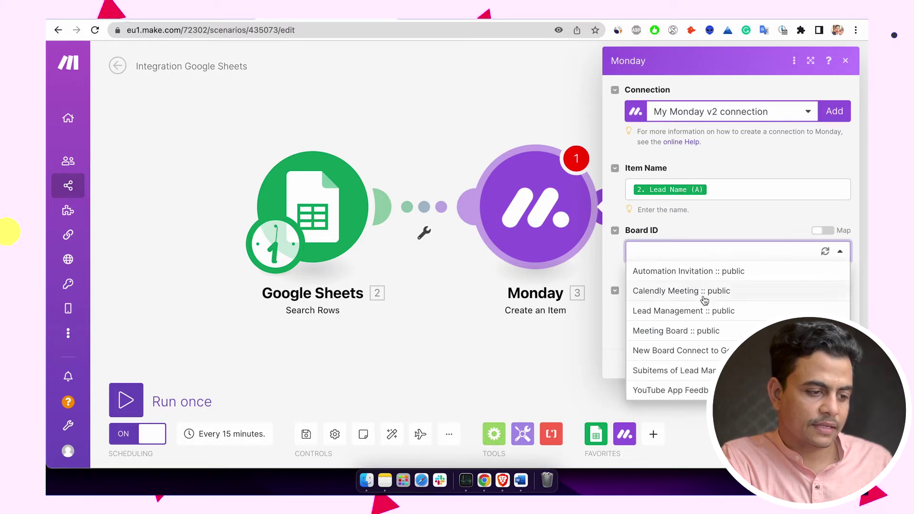
left_click(698, 311)
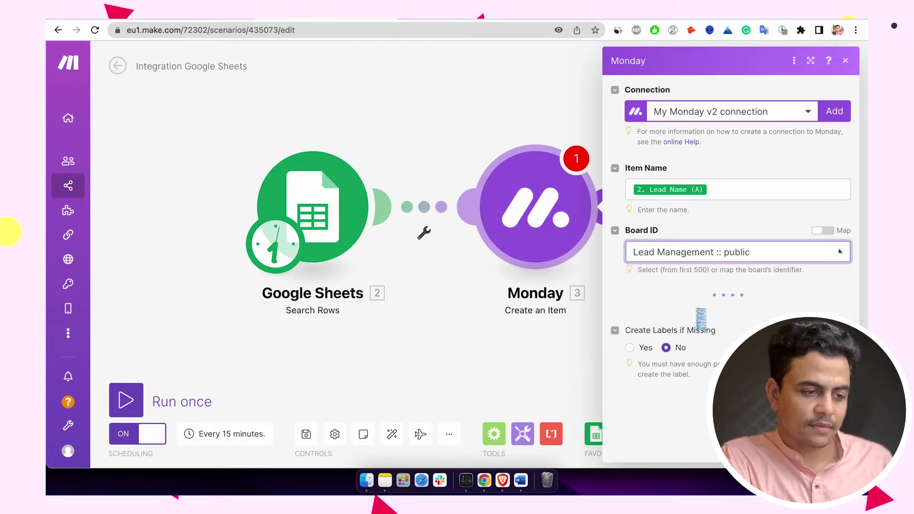
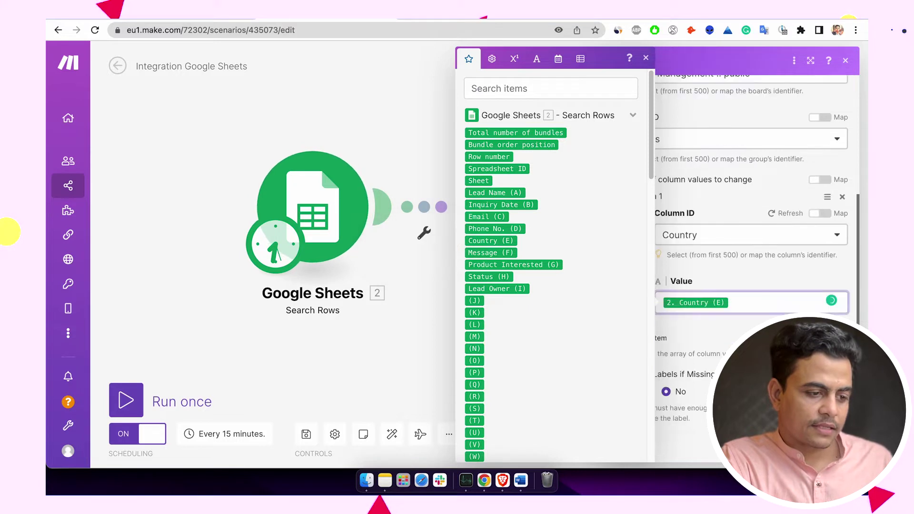
- Add a second column entry set to Email, mapped to the sheet's Email (C)
left_click(652, 338)
left_click(700, 376)
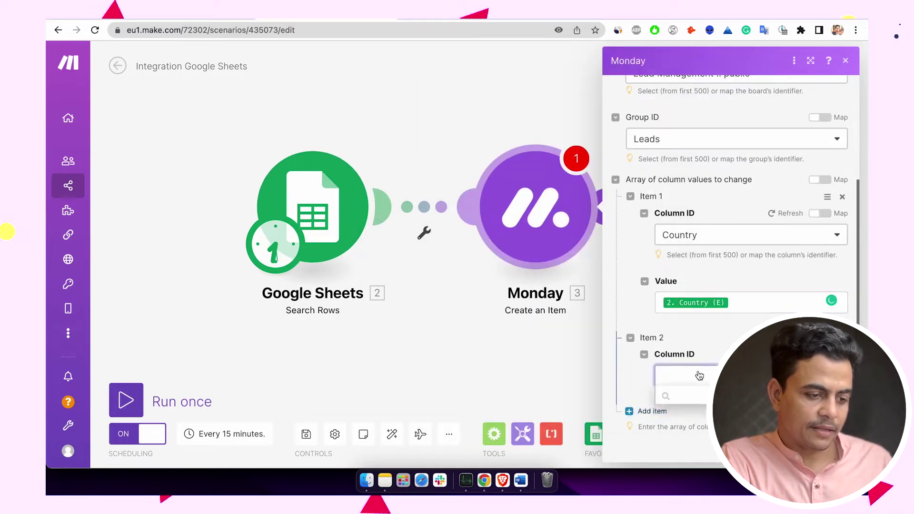
left_click(701, 413)
left_click(703, 385)
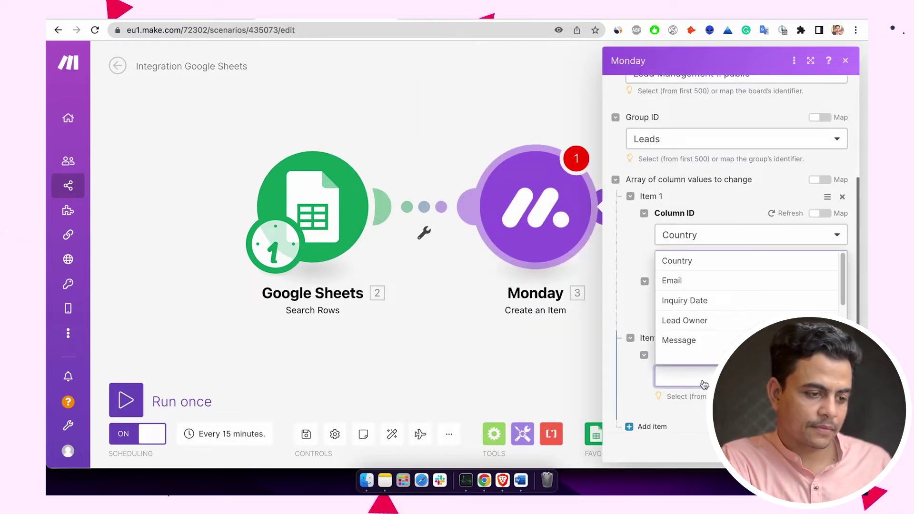
left_click(696, 282)
scroll(690, 291, "down", 3)
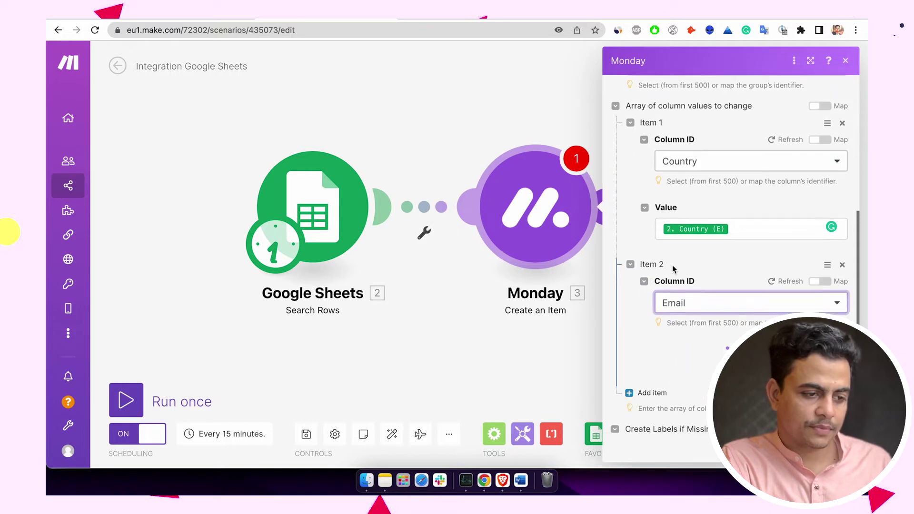
left_click(696, 314)
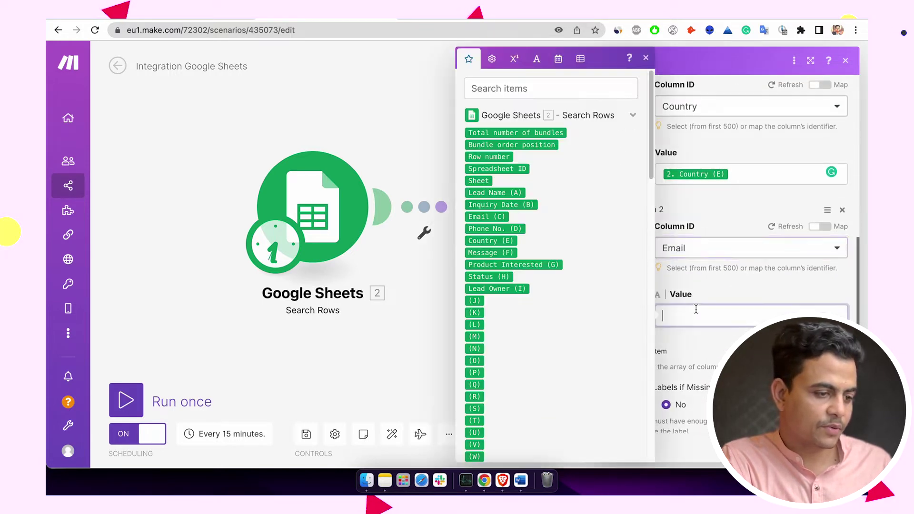
left_click(489, 219)
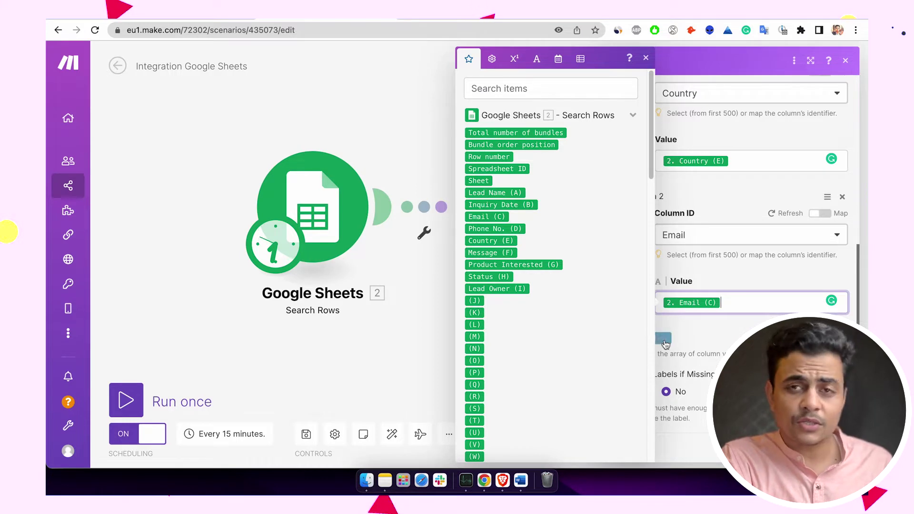
- Add a third entry for Inquiry Date mapped to Inquiry Date (B), then a fourth entry
left_click(664, 339)
scroll(733, 308, "down", 3)
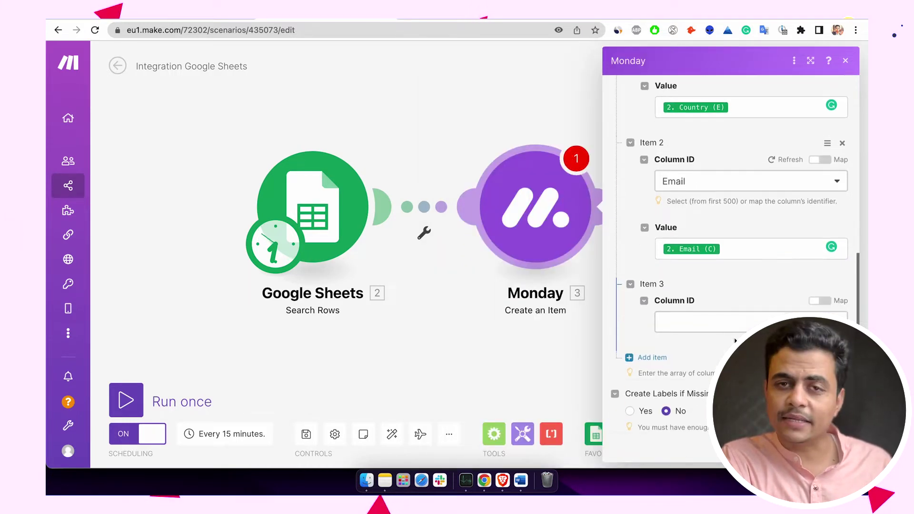
left_click(729, 305)
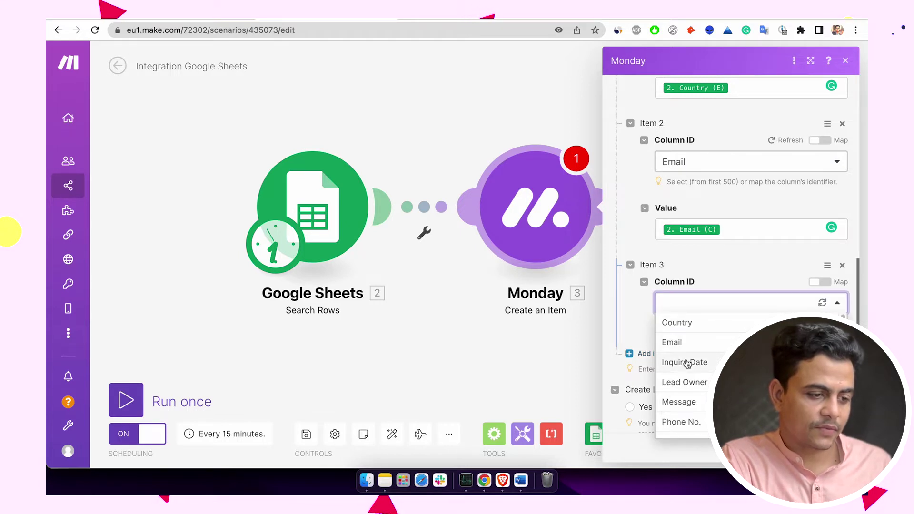
left_click(687, 363)
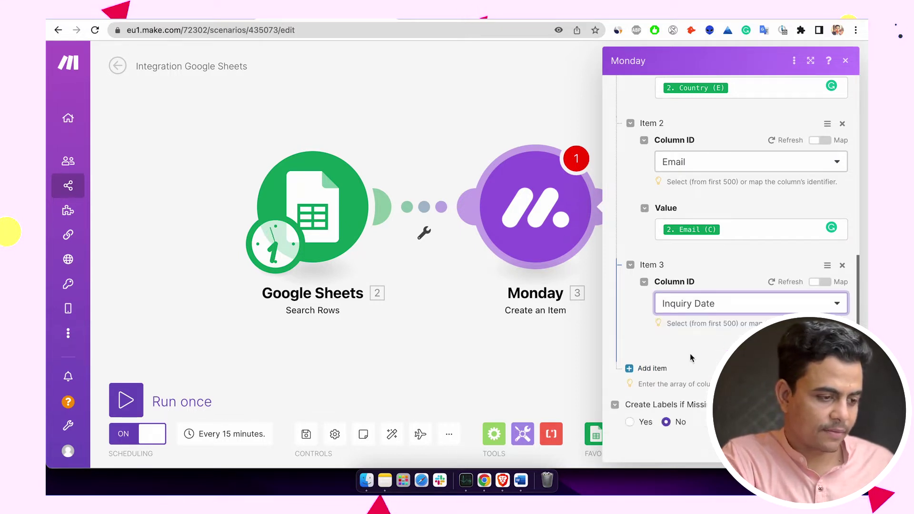
left_click(700, 391)
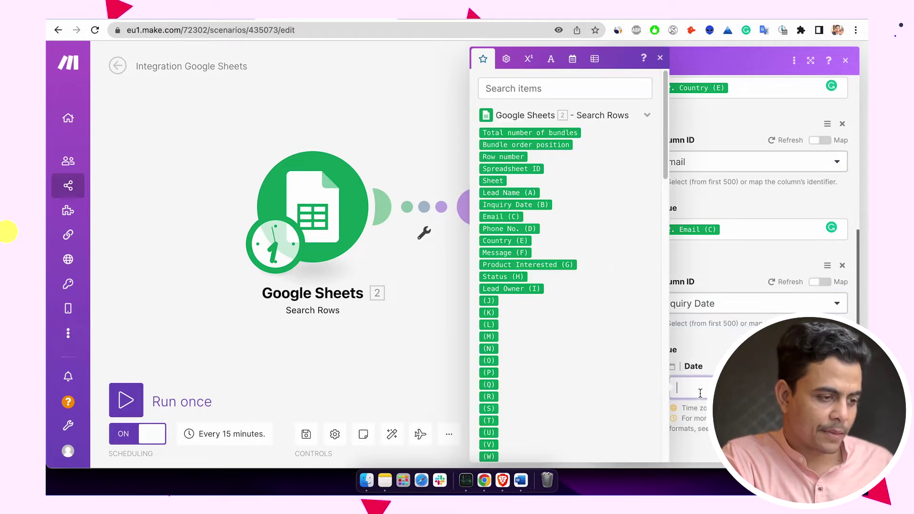
left_click(516, 205)
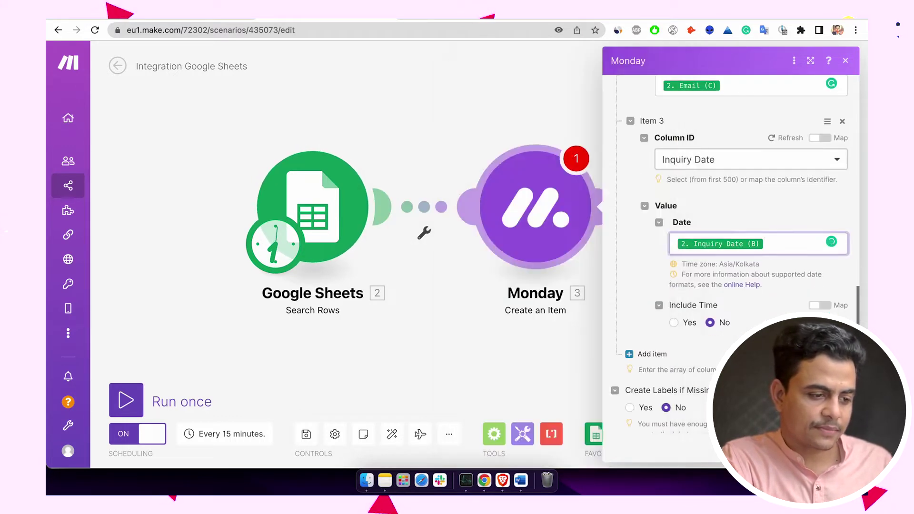
left_click(647, 353)
scroll(648, 354, "down", 3)
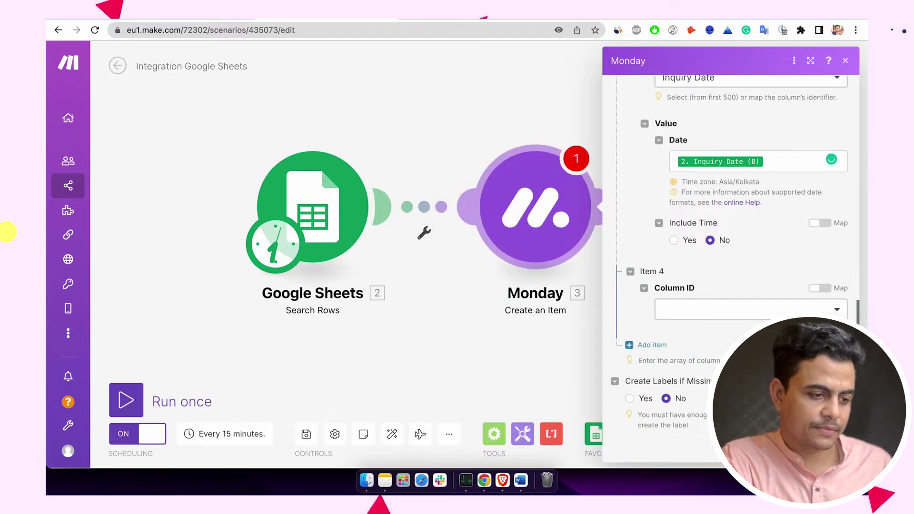
- Set the fourth entry to Lead Owner, assigning the first listed person as a Person
left_click(714, 304)
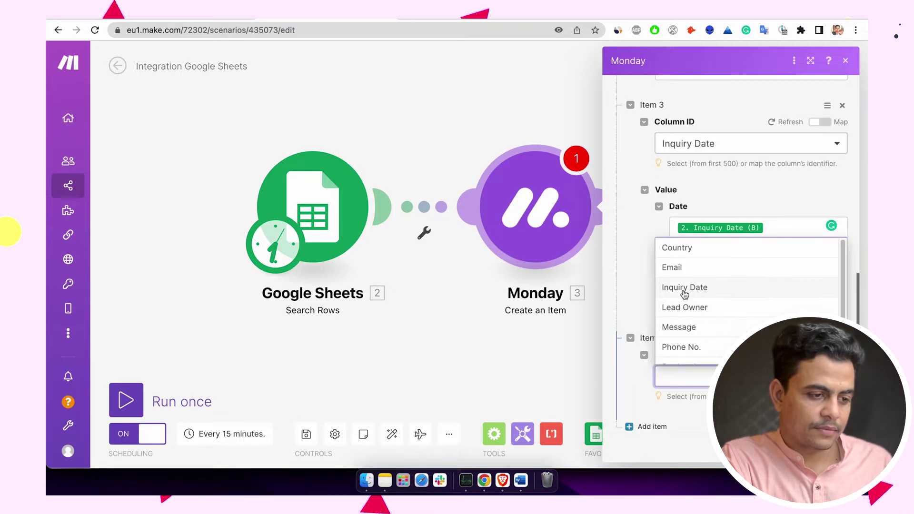
left_click(677, 308)
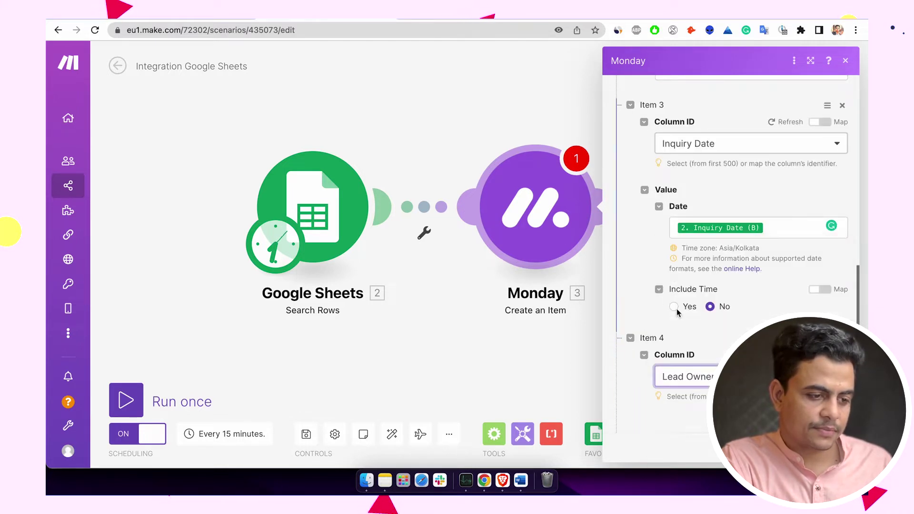
scroll(699, 320, "down", 3)
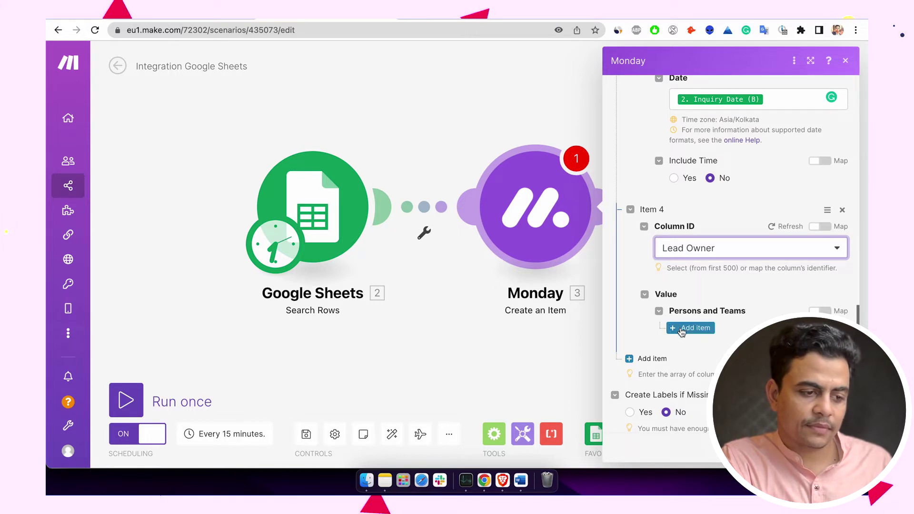
left_click(682, 331)
left_click(714, 366)
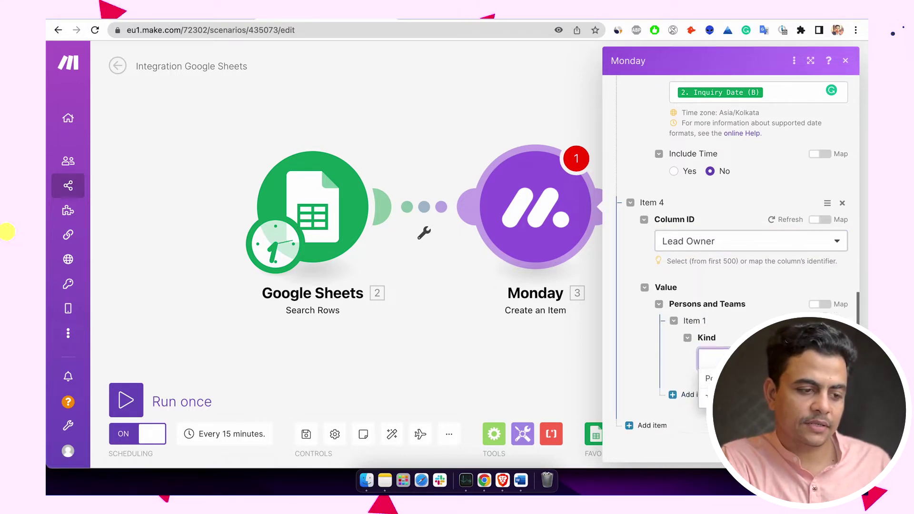
left_click(720, 293)
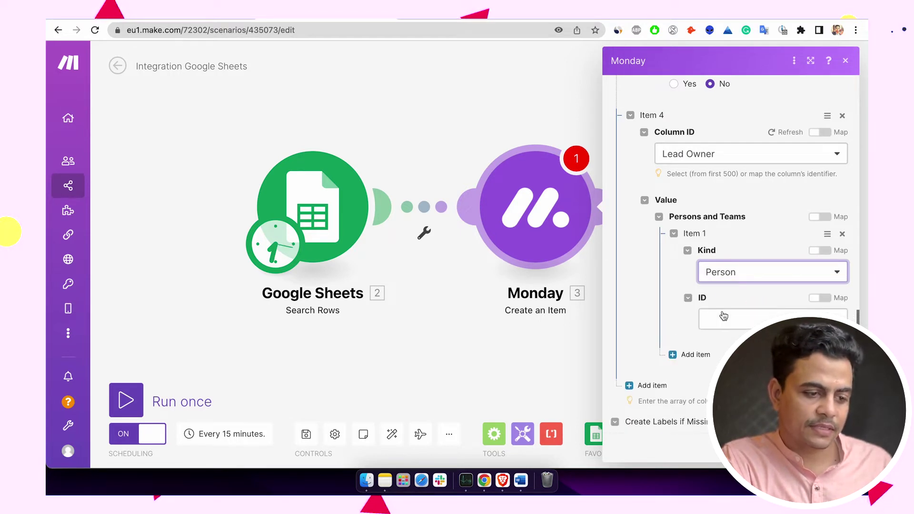
left_click(723, 323)
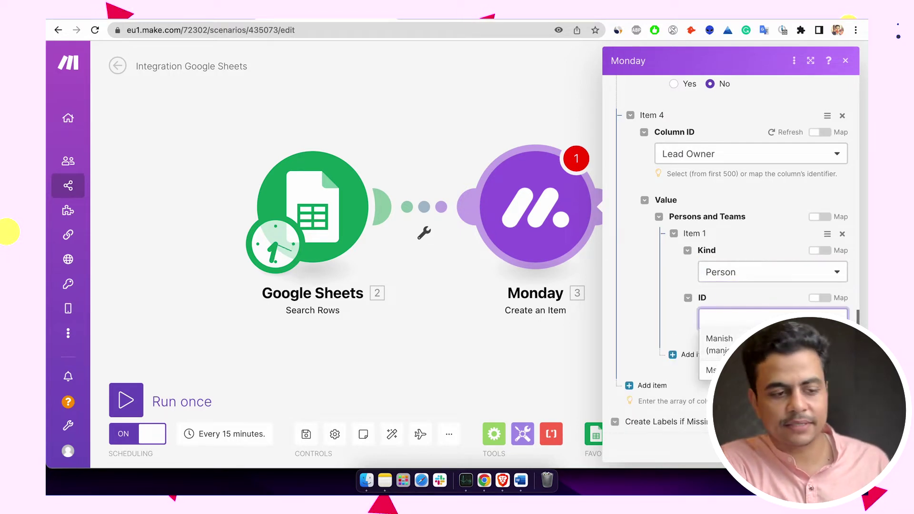
left_click(718, 344)
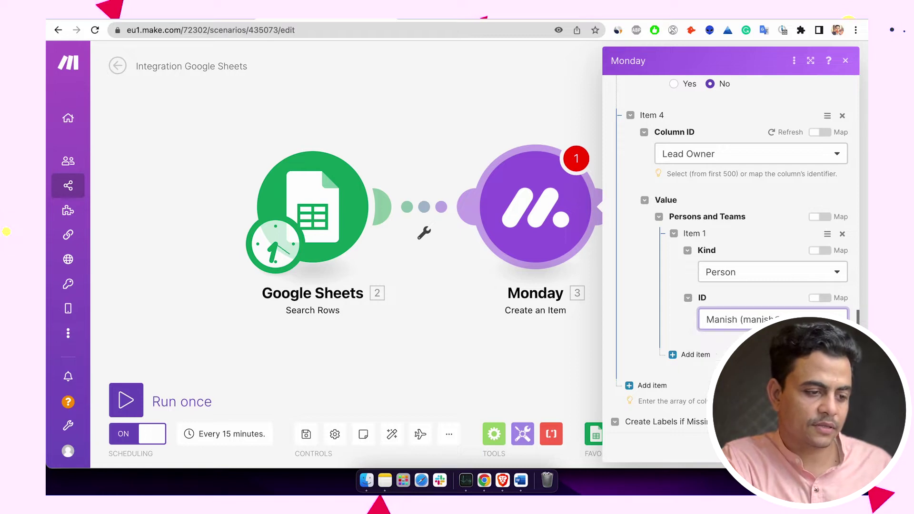
scroll(646, 330, "down", 1)
- Add a fifth column-value entry and bring up its column choices
left_click(644, 338)
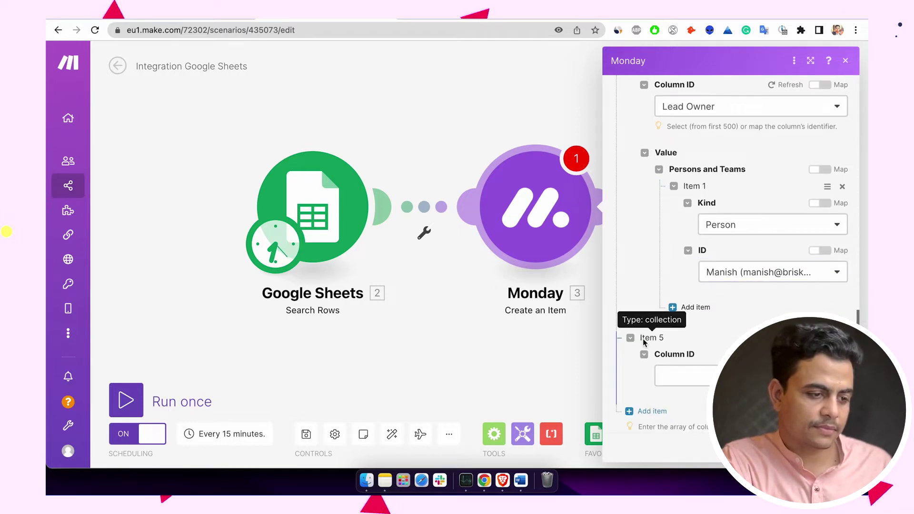
scroll(644, 339, "down", 2)
left_click(671, 305)
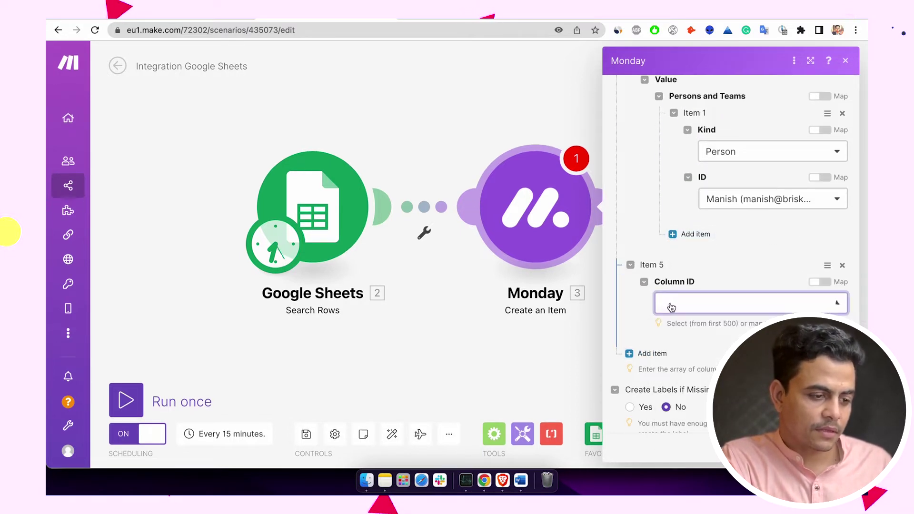
- Set the fifth entry's column to Message, filled from the sheet's Message (F)
left_click(687, 407)
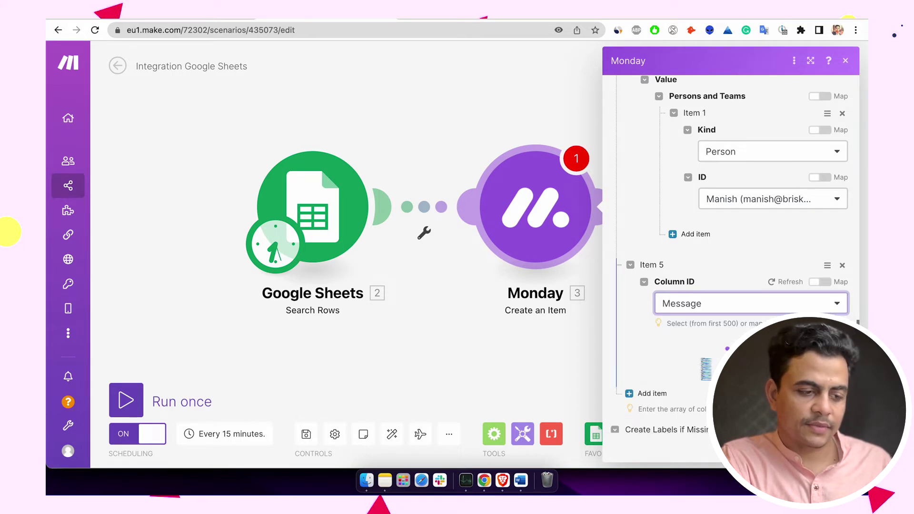
scroll(704, 342, "down", 2)
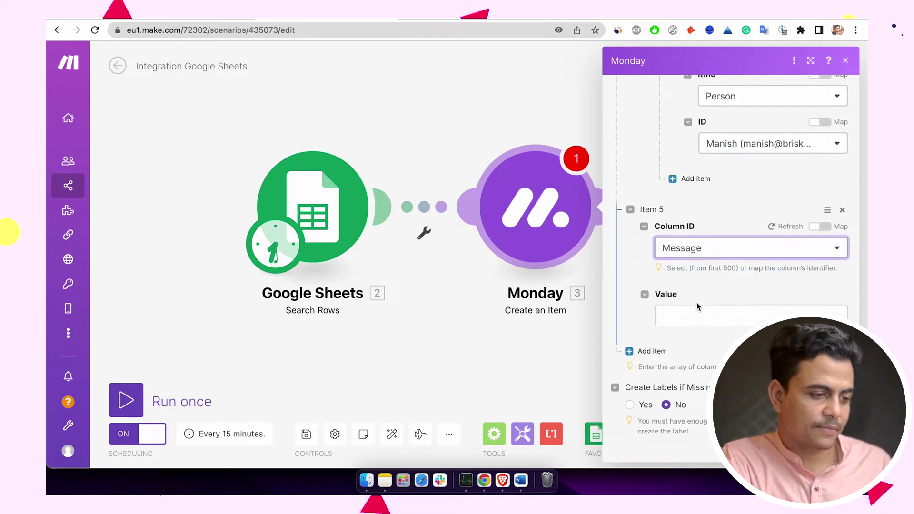
left_click(696, 312)
left_click_drag(511, 255, 696, 315)
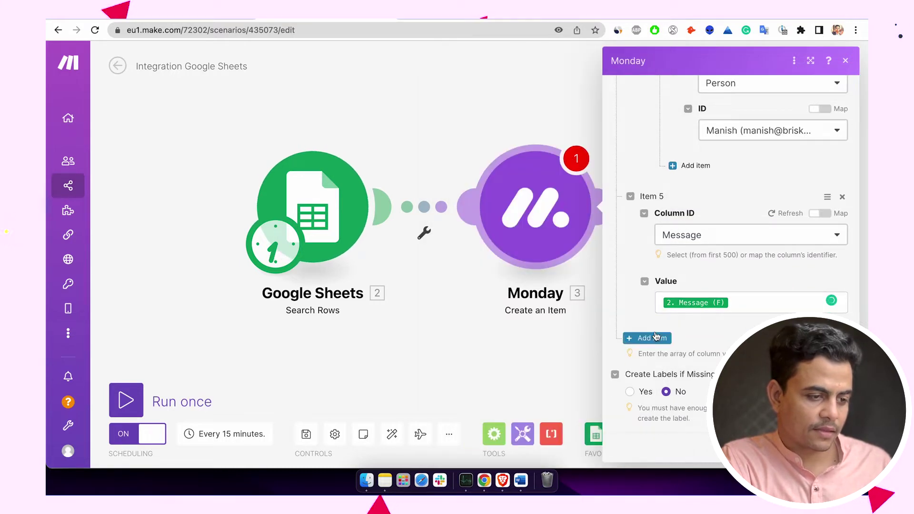
- Add a sixth entry for Phone No. mapped to Product Interested (G), then a seventh entry
left_click(656, 338)
scroll(656, 337, "down", 3)
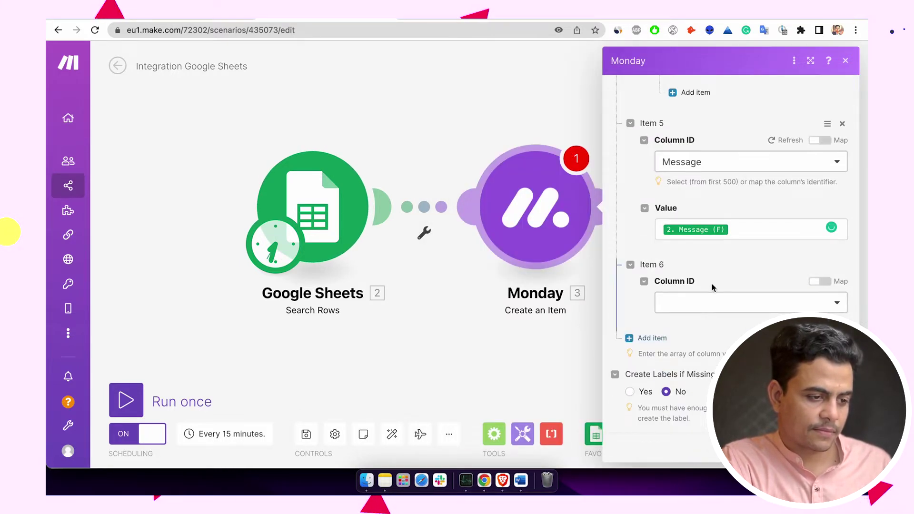
left_click(712, 305)
scroll(712, 306, "up", 2)
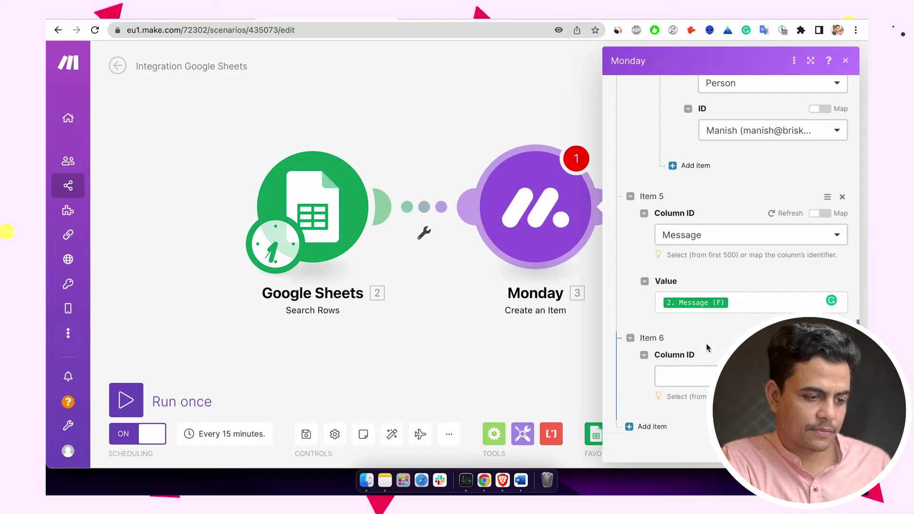
left_click(705, 378)
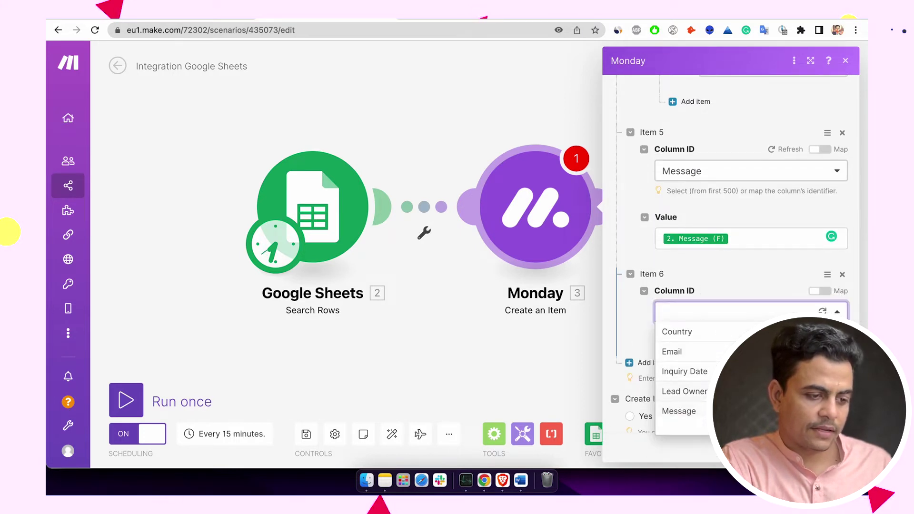
scroll(685, 371, "down", 2)
left_click(683, 367)
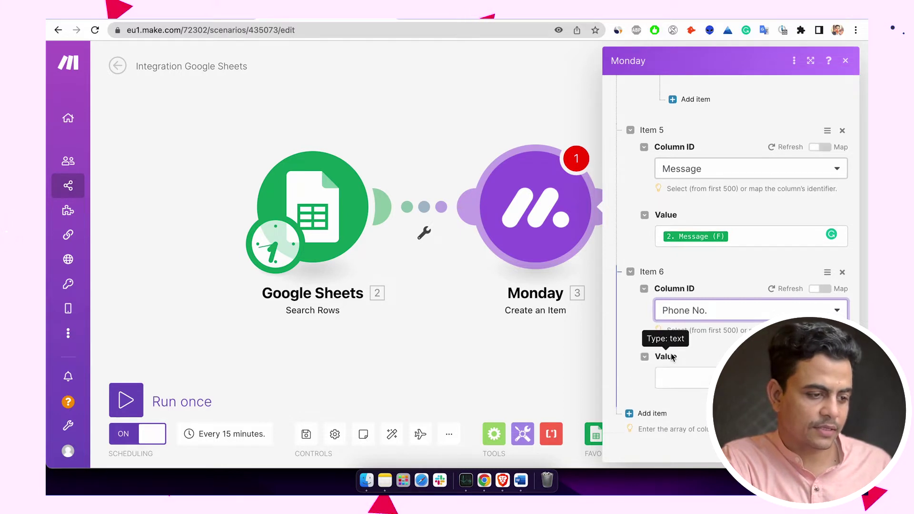
scroll(677, 362, "down", 2)
left_click(685, 301)
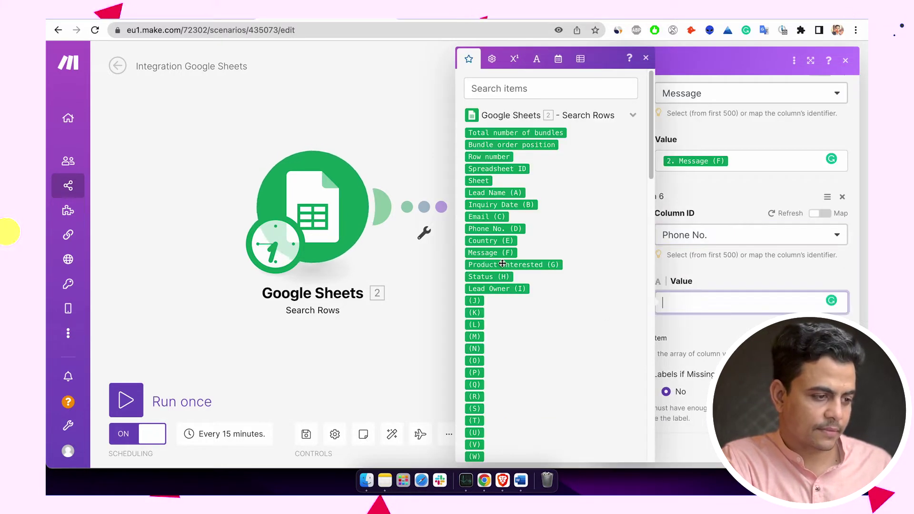
mouse_move(504, 265)
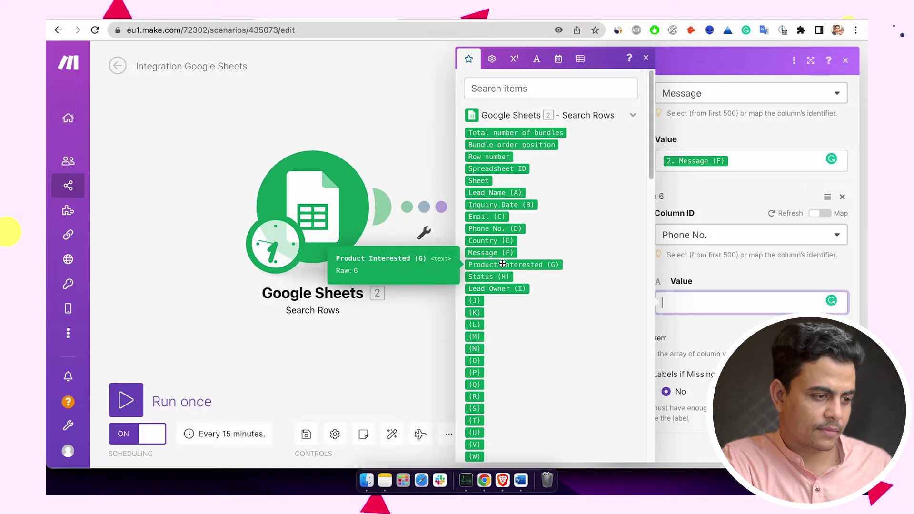
left_click(503, 264)
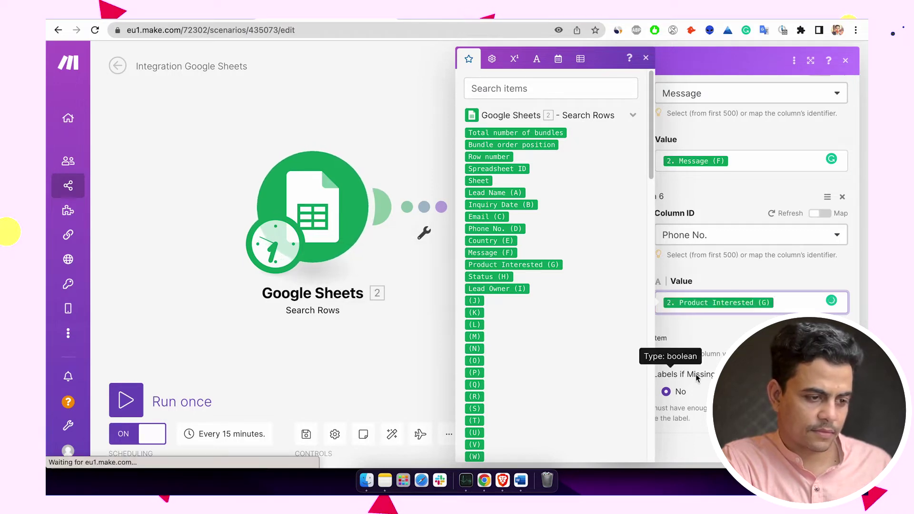
left_click(663, 344)
left_click(663, 344)
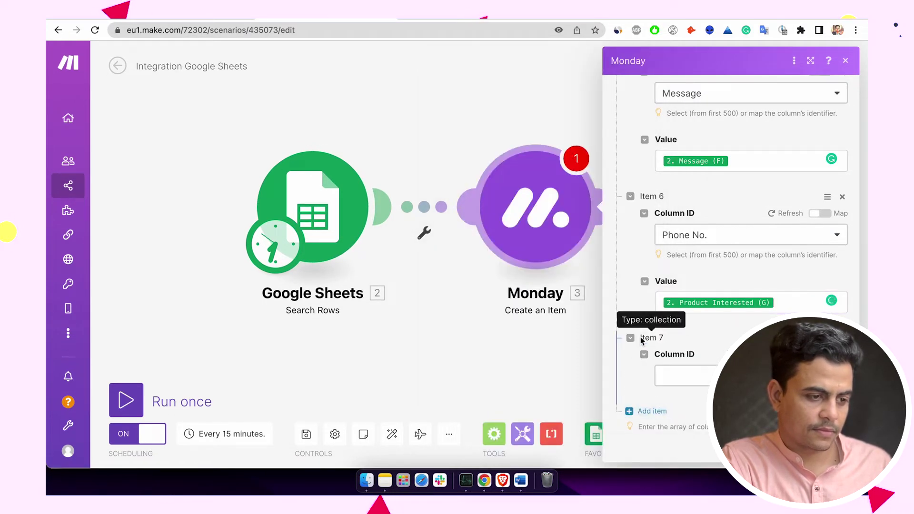
scroll(690, 335, "up", 2)
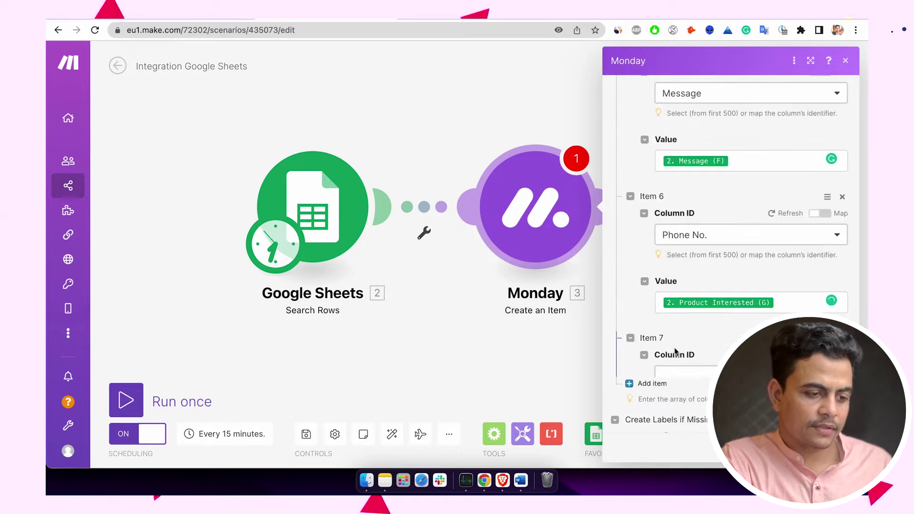
- Set the seventh entry's column to Status, with its value given by Index
left_click(684, 387)
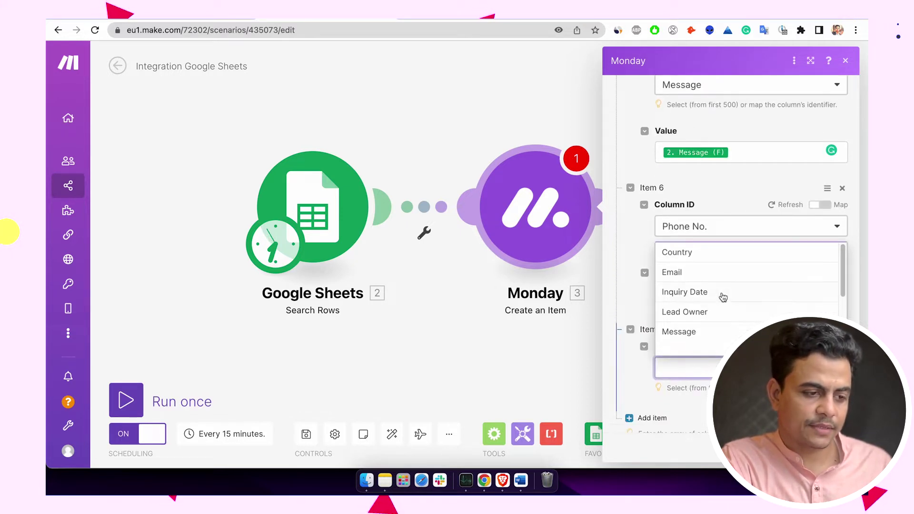
scroll(723, 297, "down", 2)
left_click(689, 334)
scroll(694, 409, "down", 3)
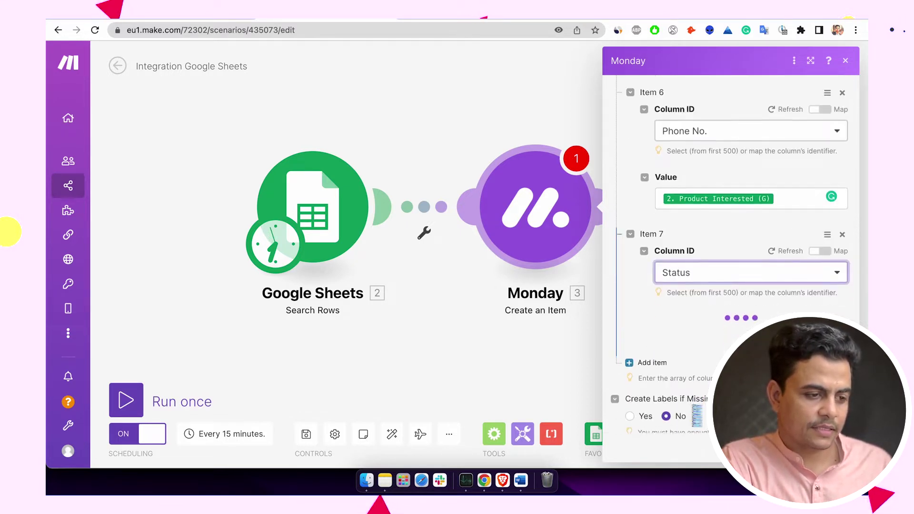
scroll(702, 325, "up", 1)
scroll(701, 329, "down", 1)
left_click(699, 333)
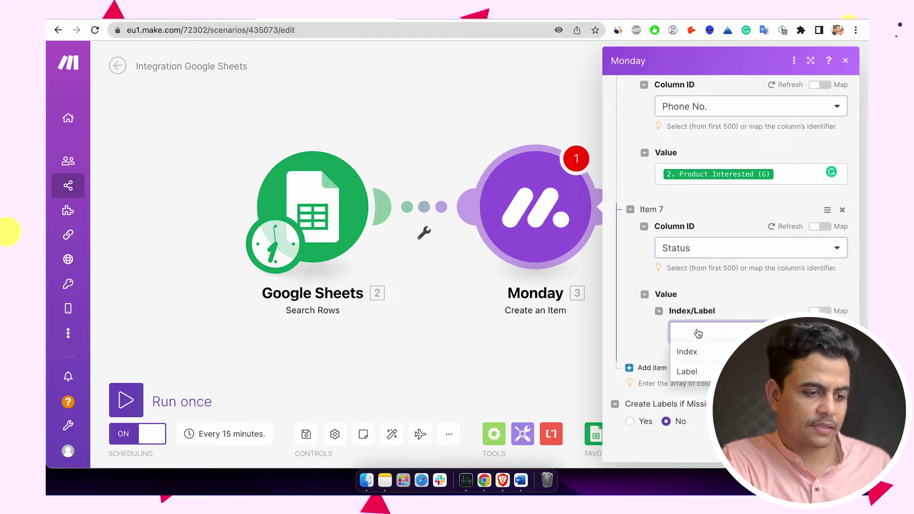
left_click(697, 353)
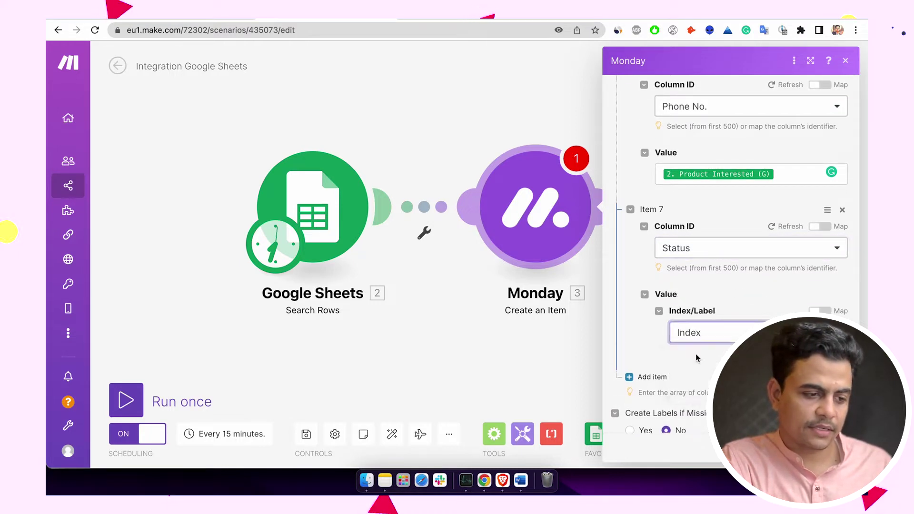
- Switch the Index field to mapping and insert the sheet's Status (H)
left_click(700, 380)
scroll(640, 401, "down", 3)
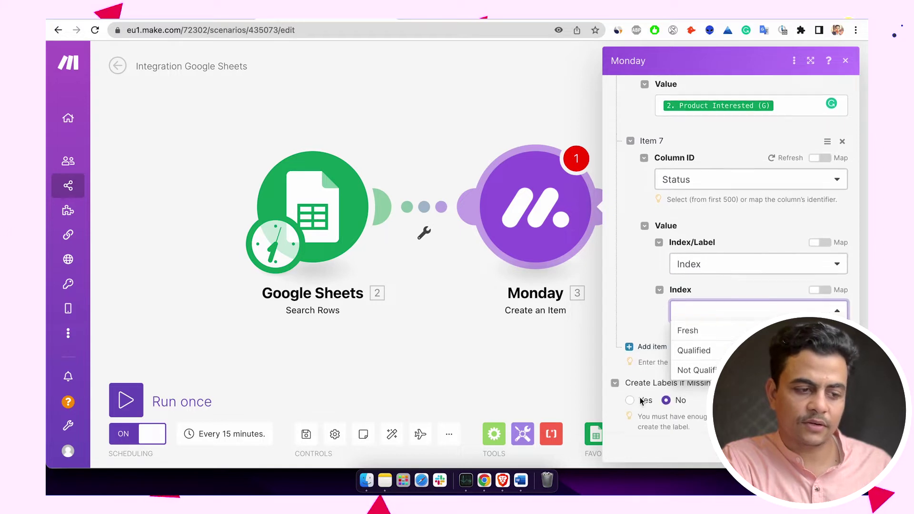
left_click(820, 286)
left_click(763, 311)
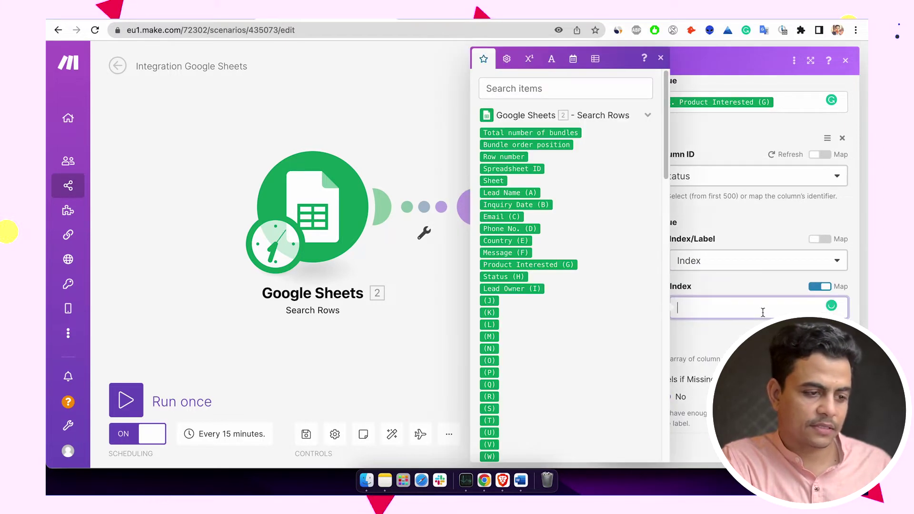
left_click(504, 277)
left_click(717, 330)
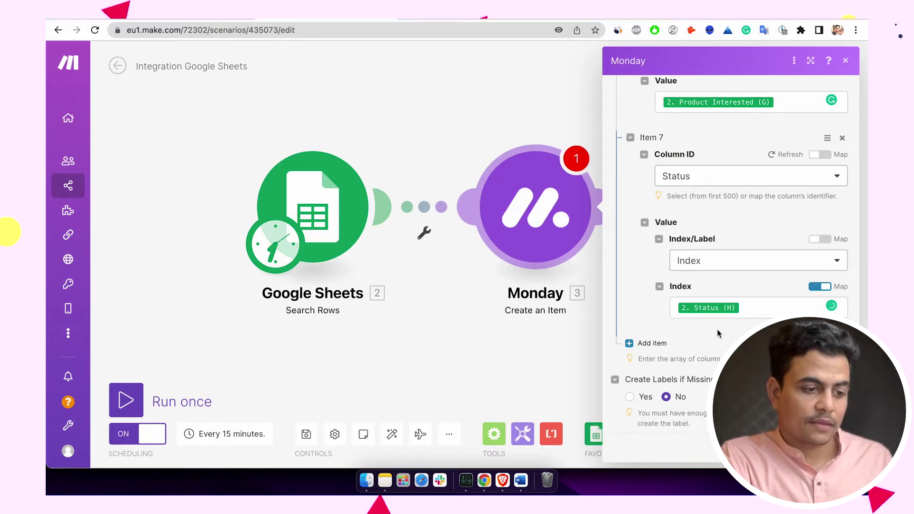
scroll(717, 330, "down", 1)
scroll(739, 303, "up", 20)
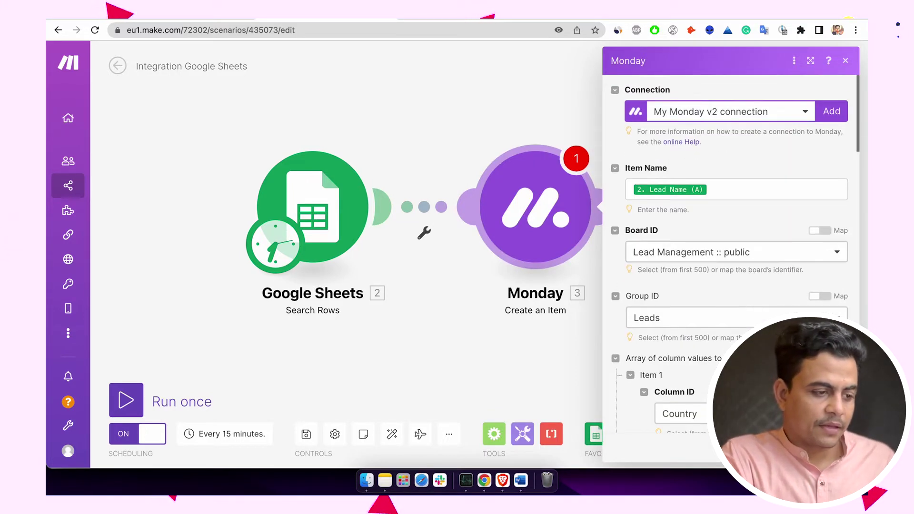
- Save the Monday module, run the scenario once, and review the Google Sheets output rows
left_click(834, 451)
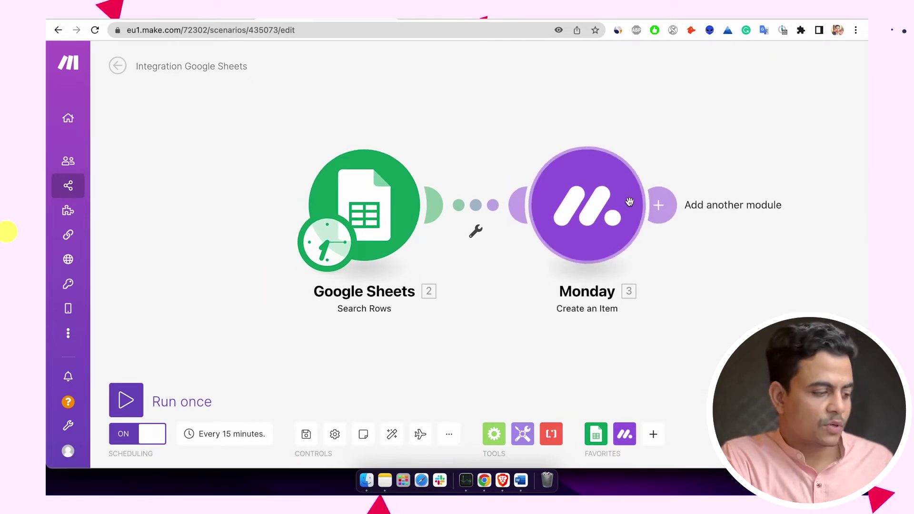
left_click(126, 401)
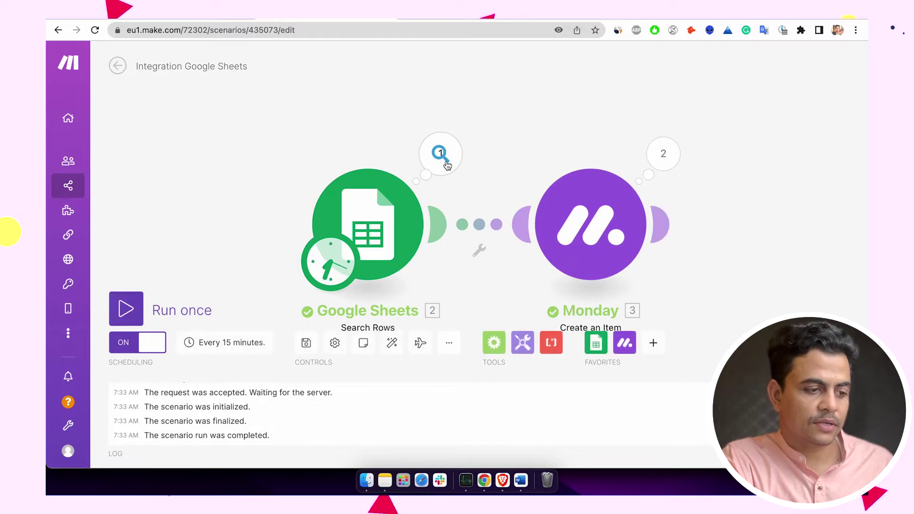
left_click(440, 154)
scroll(569, 151, "down", 3)
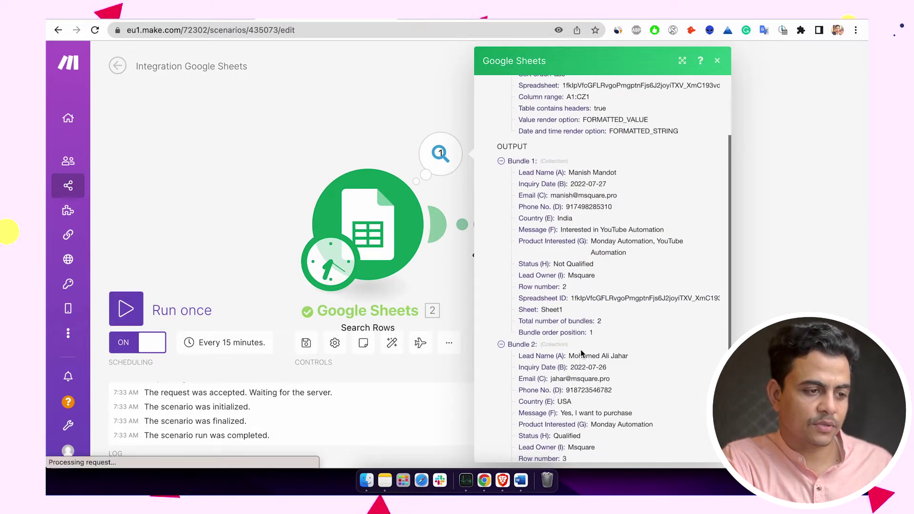
key("Escape")
- Check both Monday operations' created item IDs, then view the Lead Management board
left_click(626, 205)
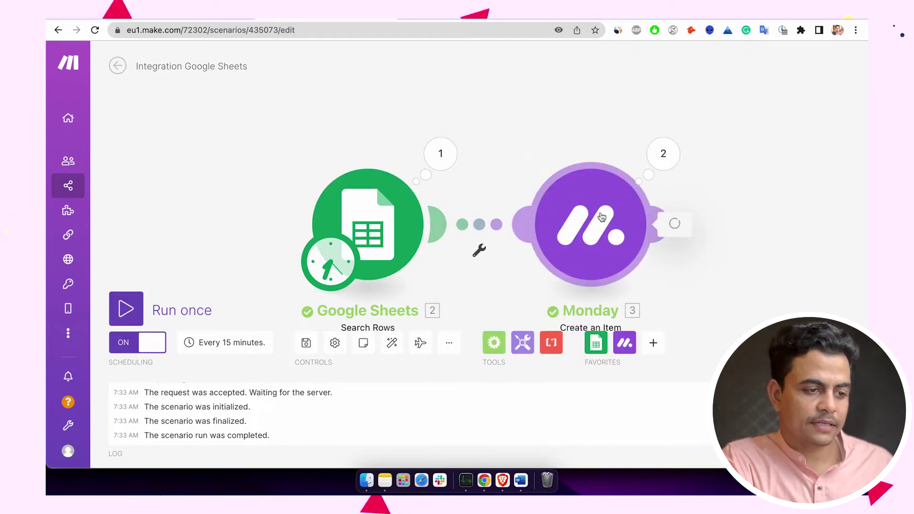
left_click(664, 152)
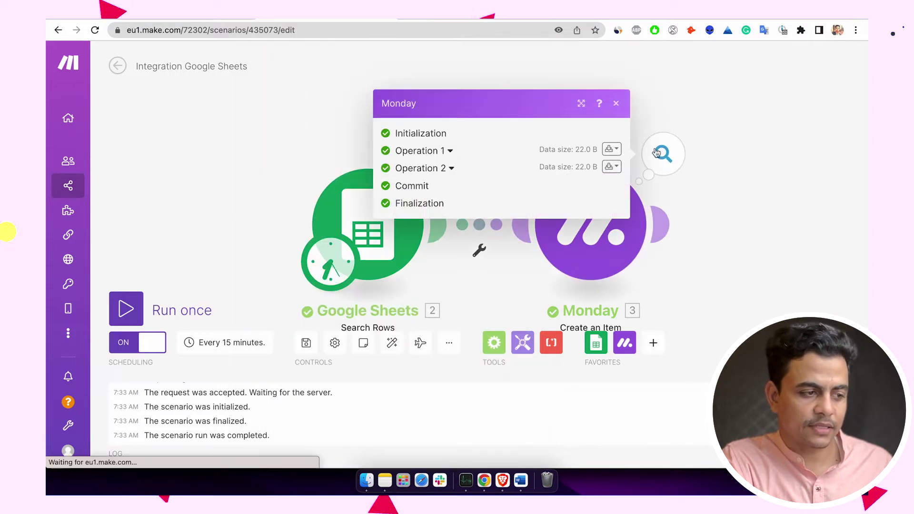
left_click(431, 153)
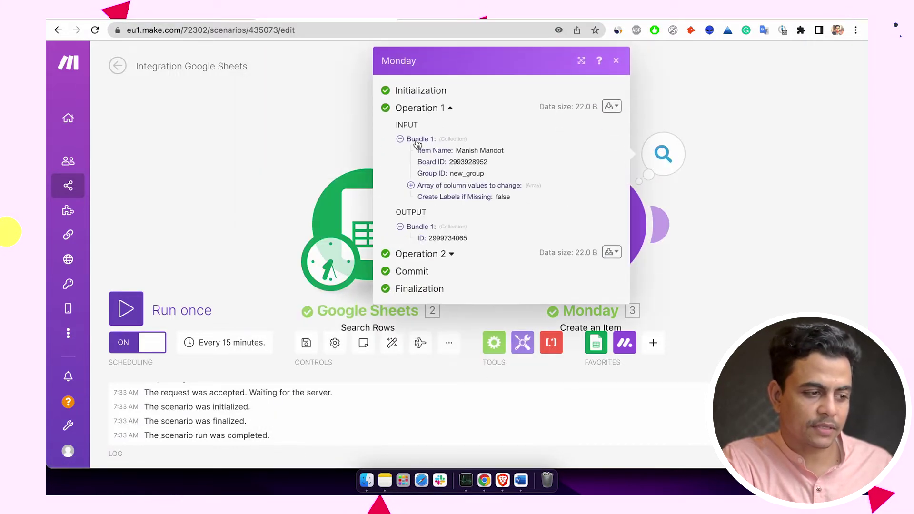
left_click_drag(422, 245, 458, 247)
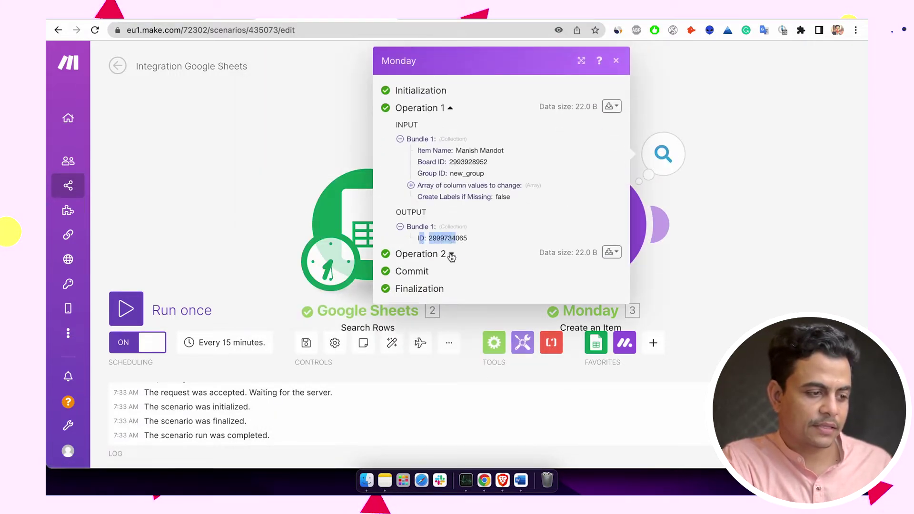
left_click(436, 256)
left_click(553, 283)
left_click(444, 255)
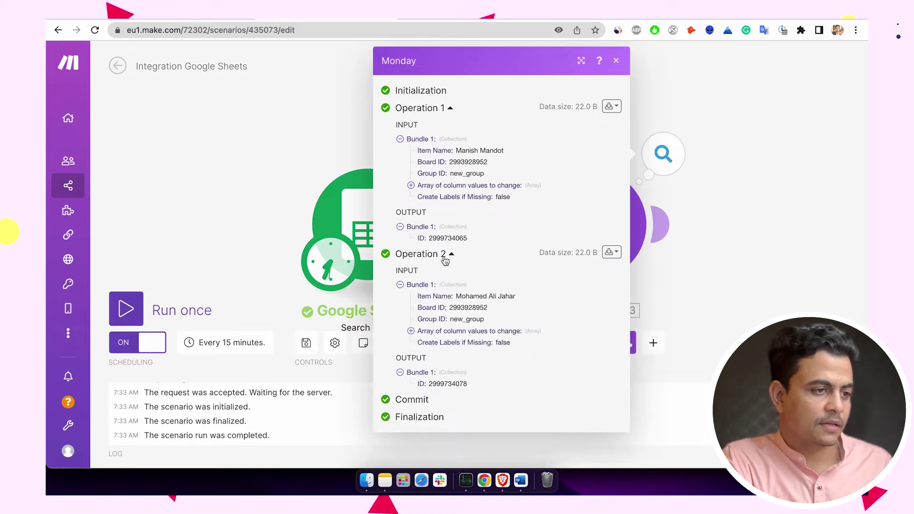
key("ctrl+Tab")
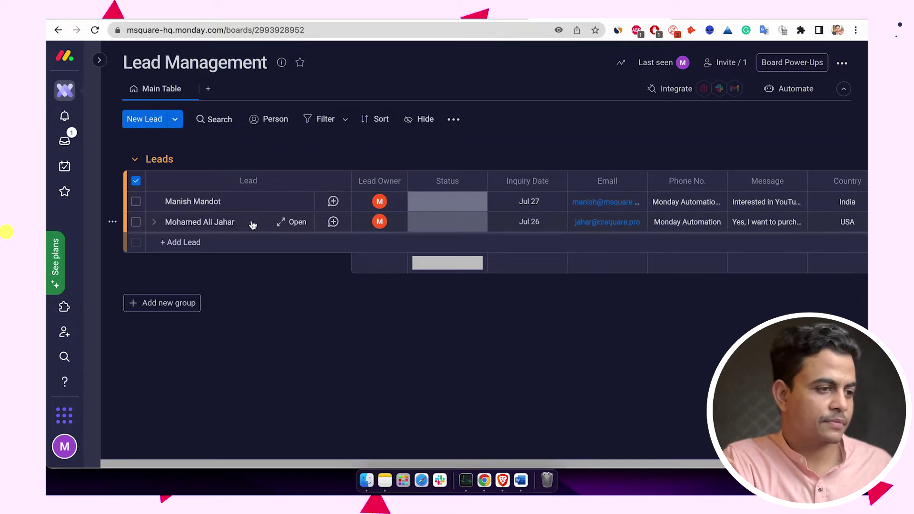
- In the Monday Leads sheet, replace H2's Not Qualified status with Fresh, then return to Make
left_click(462, 19)
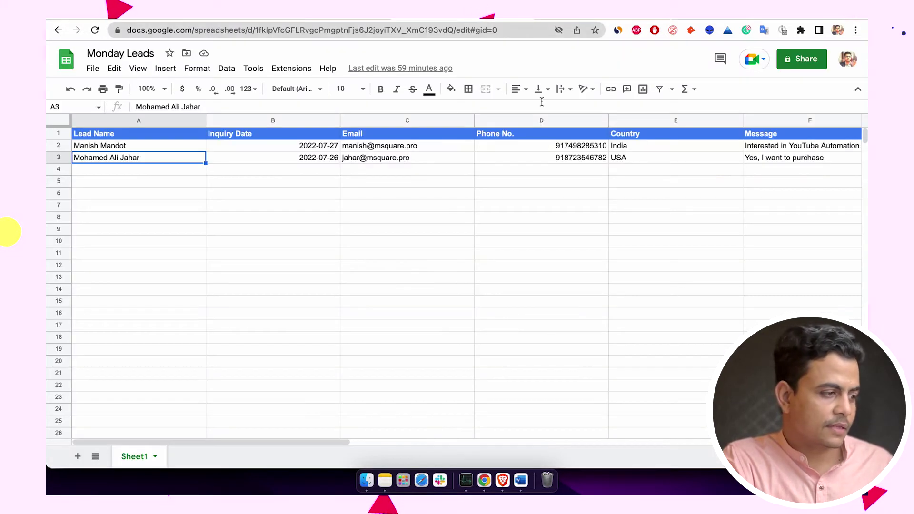
scroll(652, 195, "right", 5)
scroll(653, 195, "right", 5)
scroll(652, 196, "left", 2)
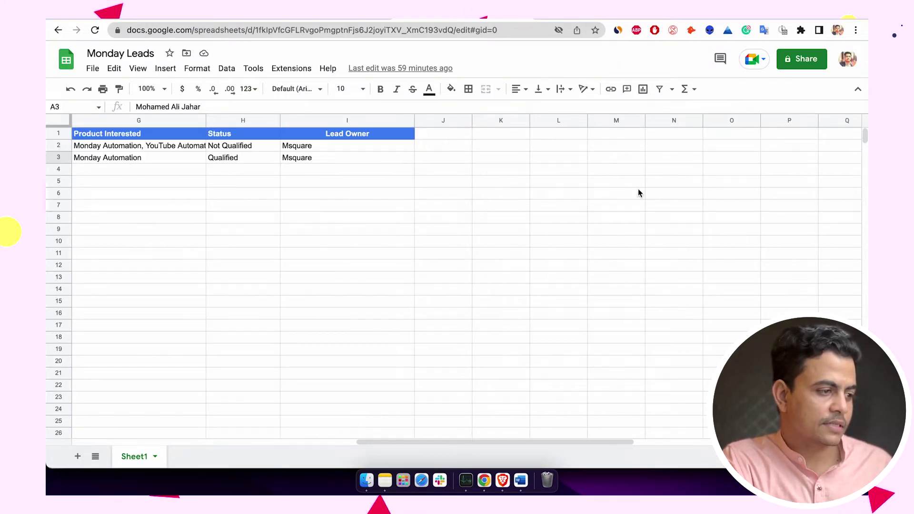
left_click(277, 145)
left_click(272, 159)
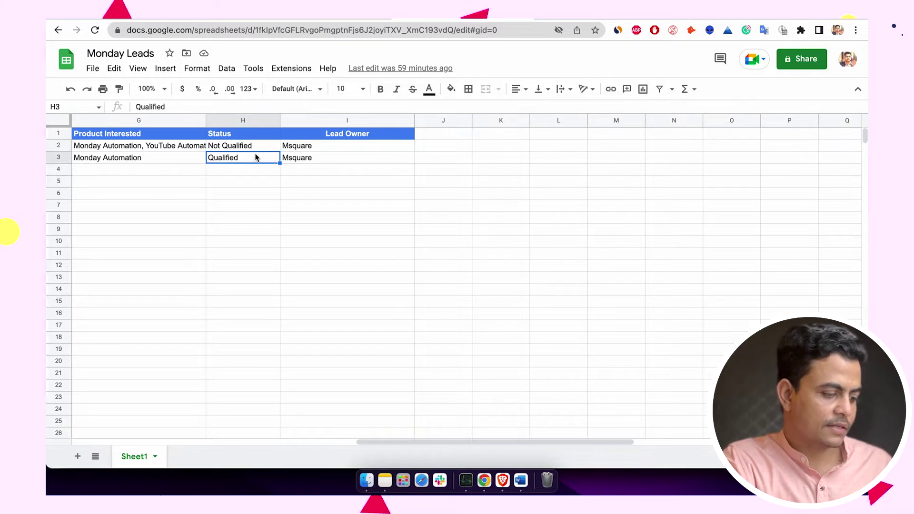
double_click(250, 158)
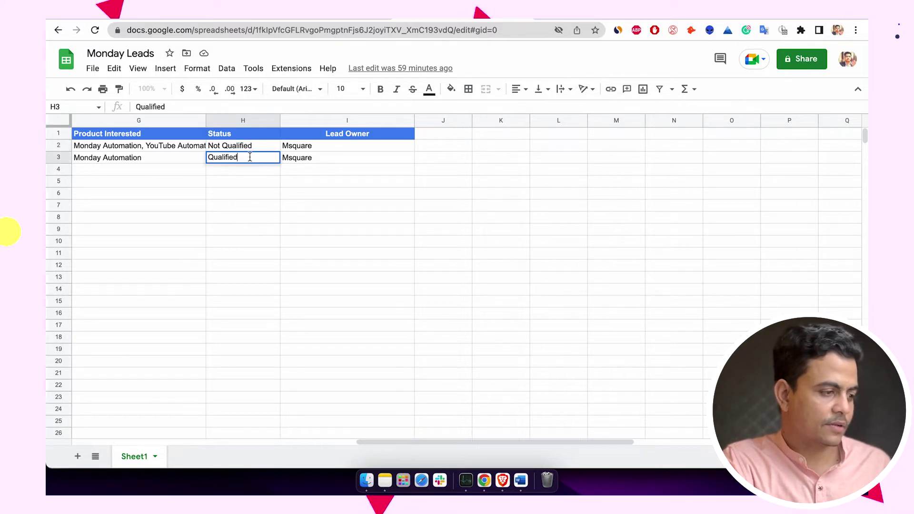
left_click(239, 146)
type("Fre")
key("Return")
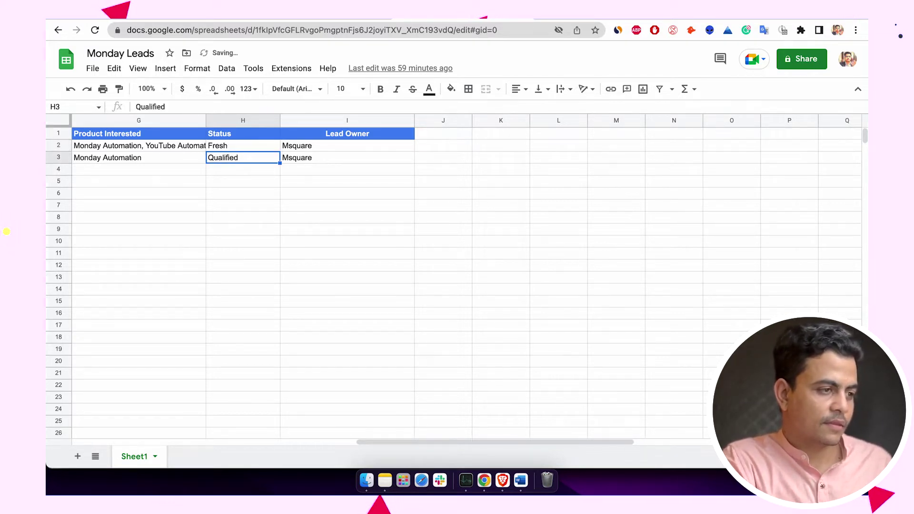
left_click(348, 19)
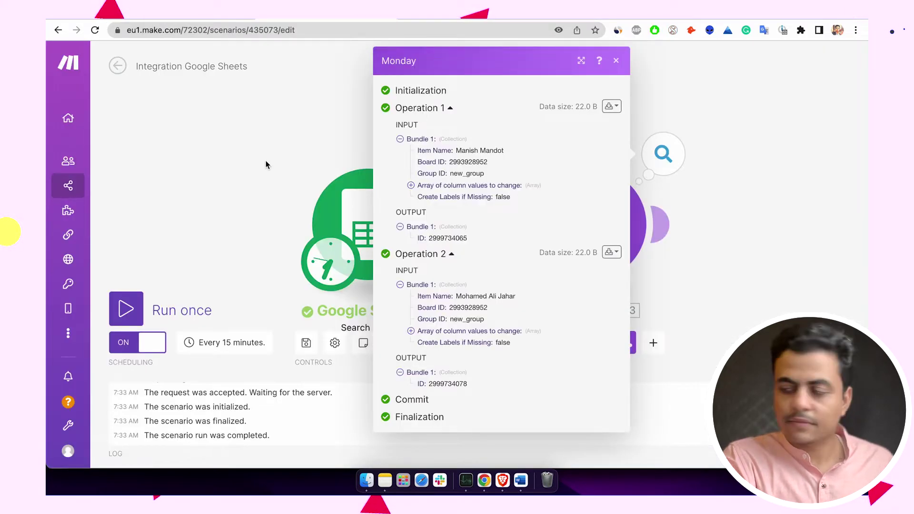
- Dismiss the Monday run details, drag the Monday module right, and scroll to blank canvas
left_click(266, 164)
left_click_drag(713, 259, 649, 235)
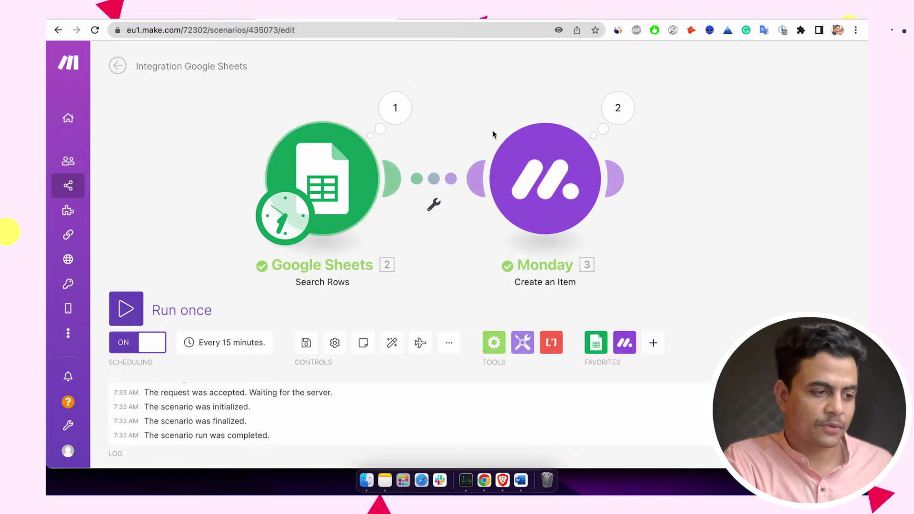
left_click_drag(508, 159, 617, 161)
left_click_drag(459, 241, 505, 228)
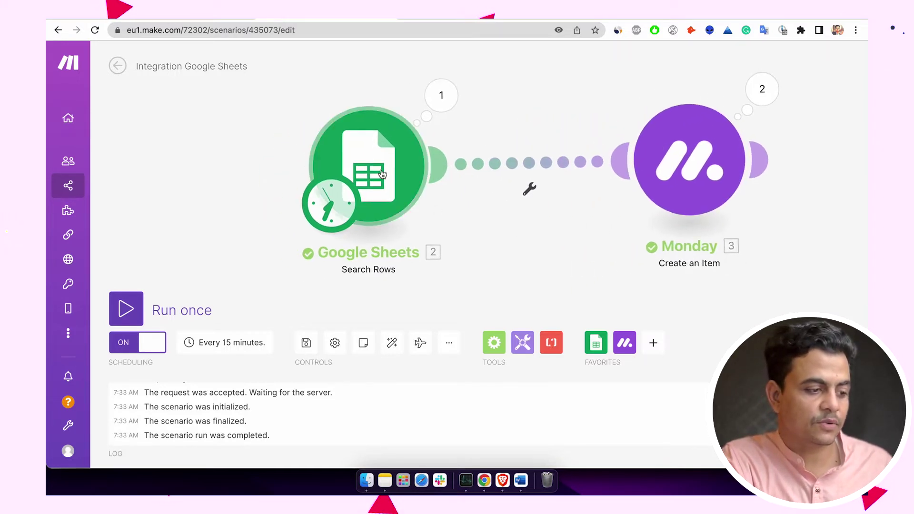
right_click(380, 169)
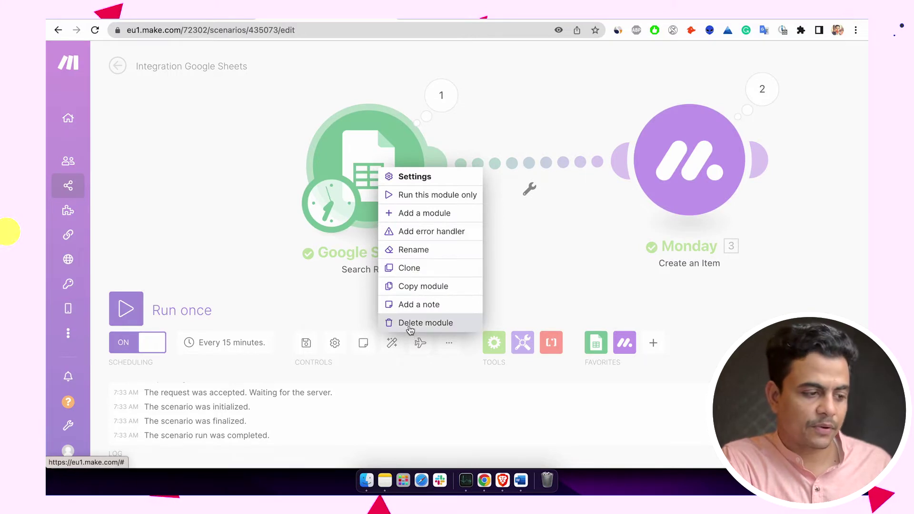
left_click(547, 213)
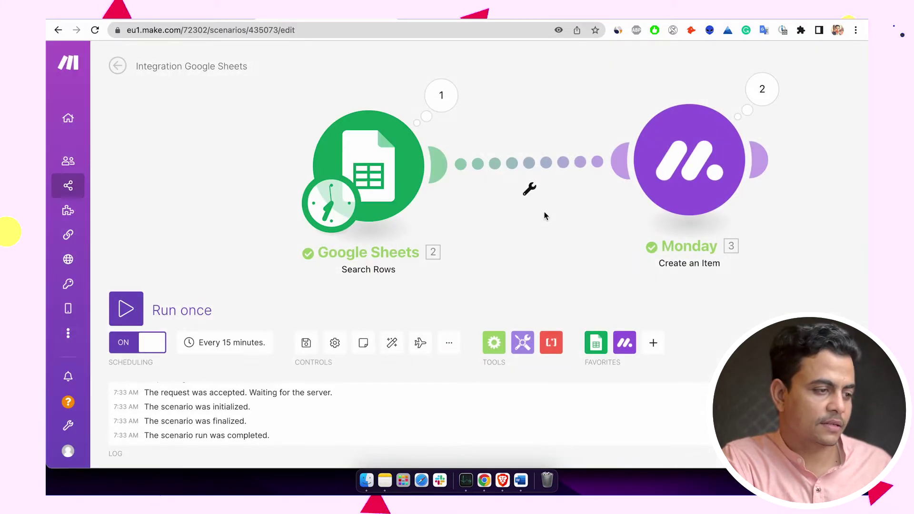
scroll(524, 190, "down", 5)
scroll(497, 172, "down", 1)
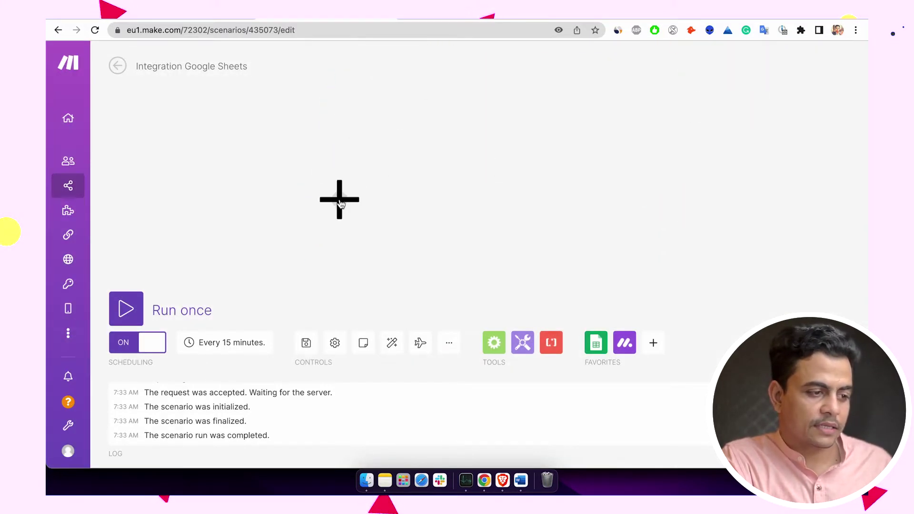
- Add a Google Sheets Watch Rows trigger module
left_click(341, 204)
left_click(466, 160)
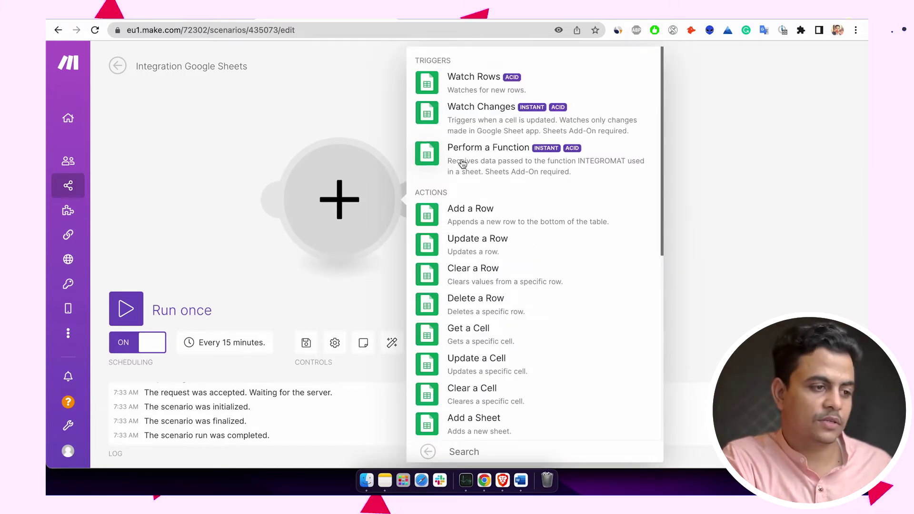
left_click(512, 81)
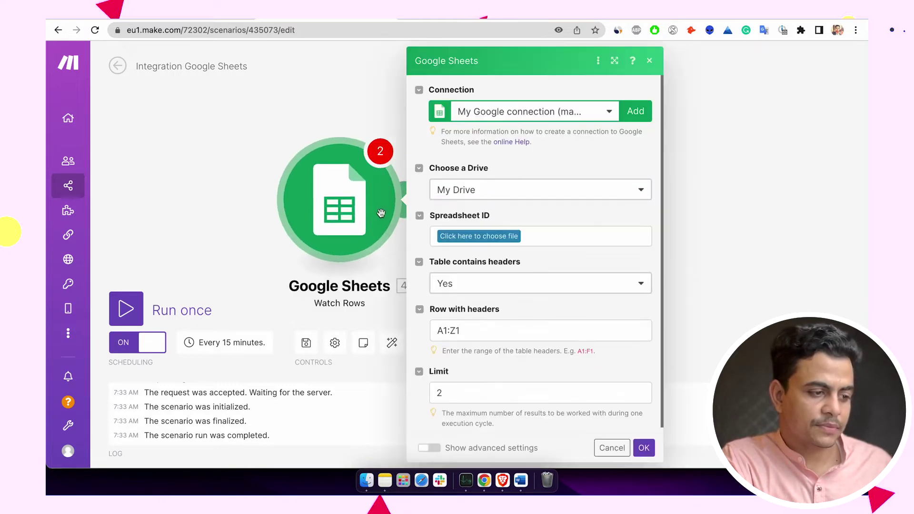
- Point the trigger at Monday > Monday Leads, Sheet1, with a row limit of 100
left_click(481, 234)
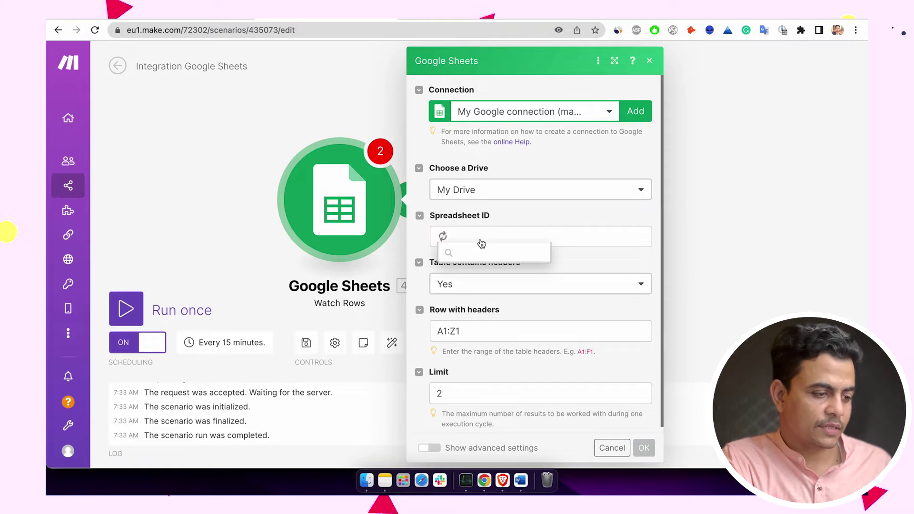
left_click(473, 312)
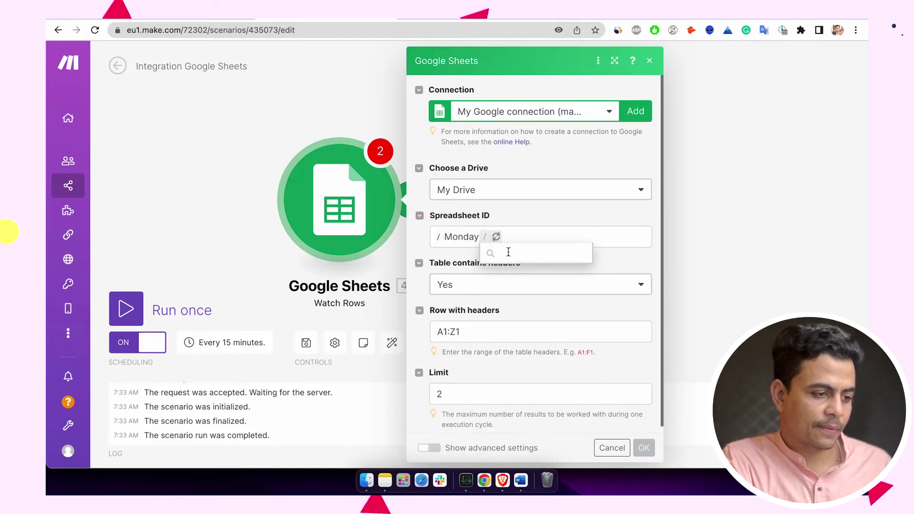
left_click(500, 262)
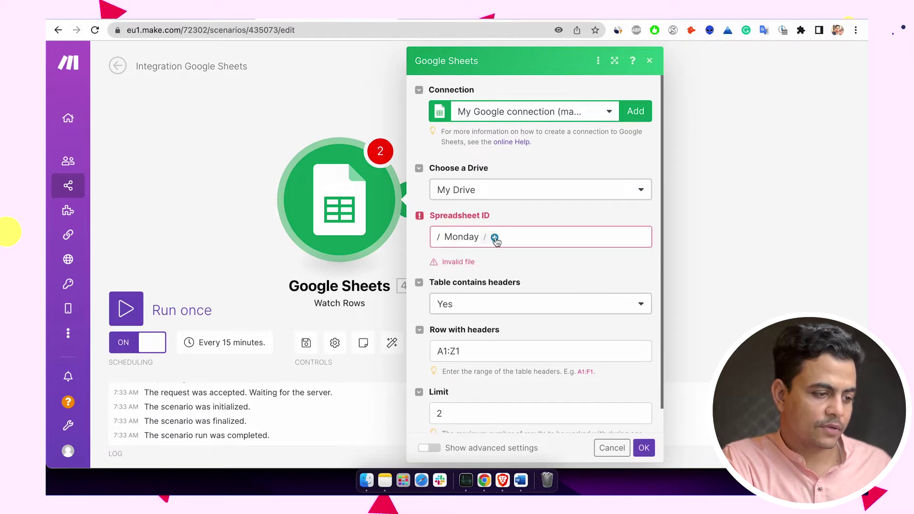
left_click(495, 238)
left_click(500, 251)
scroll(485, 320, "down", 2)
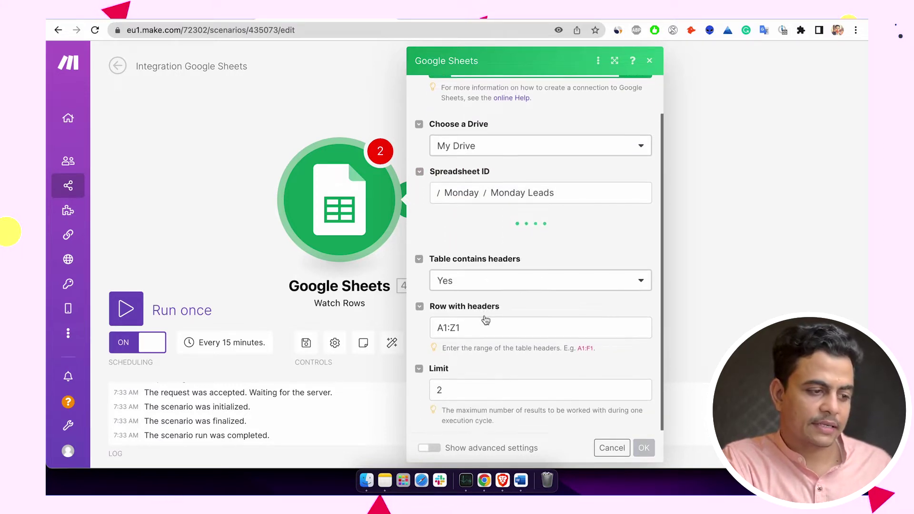
left_click(490, 243)
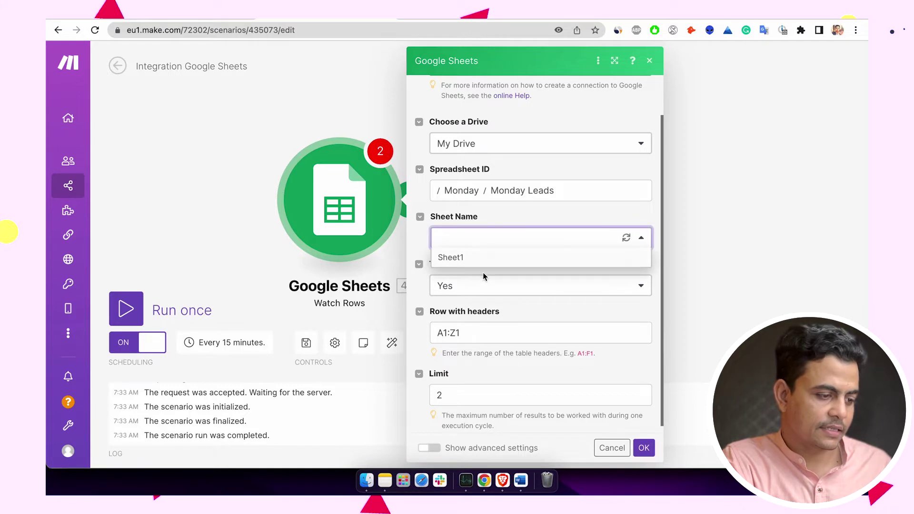
left_click(470, 258)
left_click(482, 394)
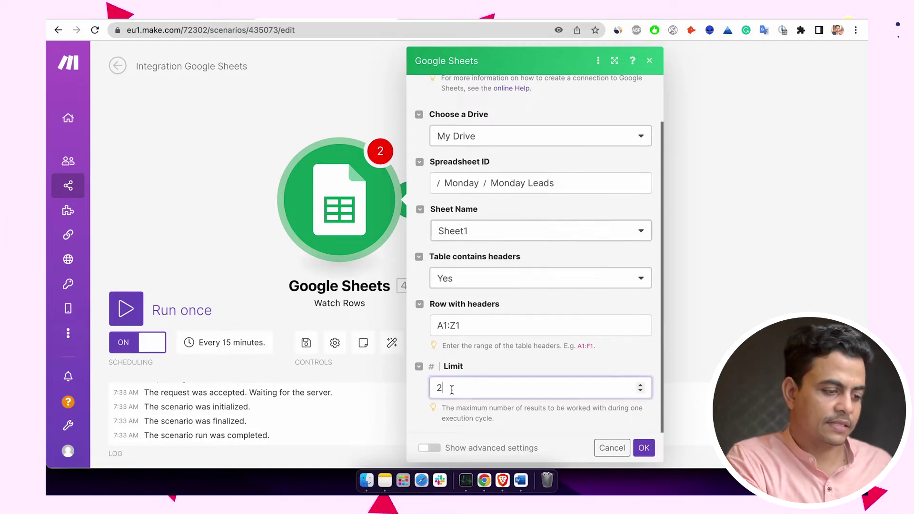
key("BackSpace")
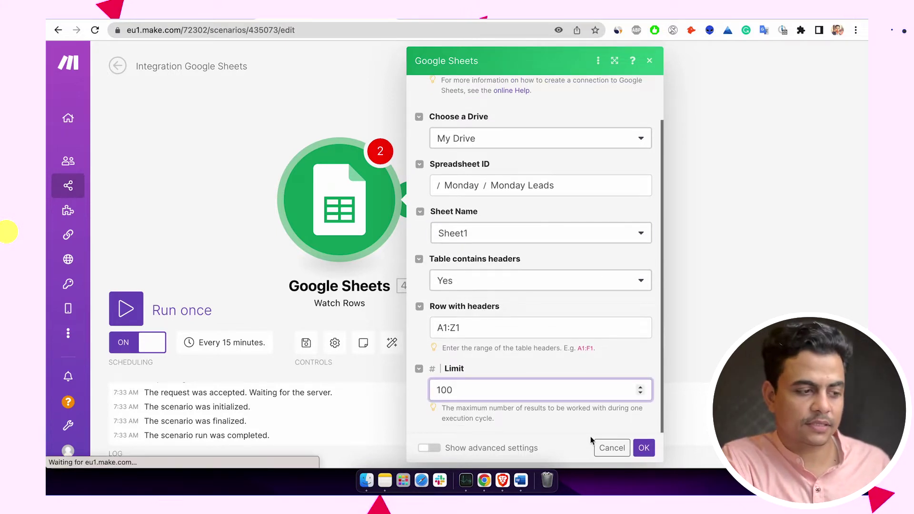
left_click(644, 447)
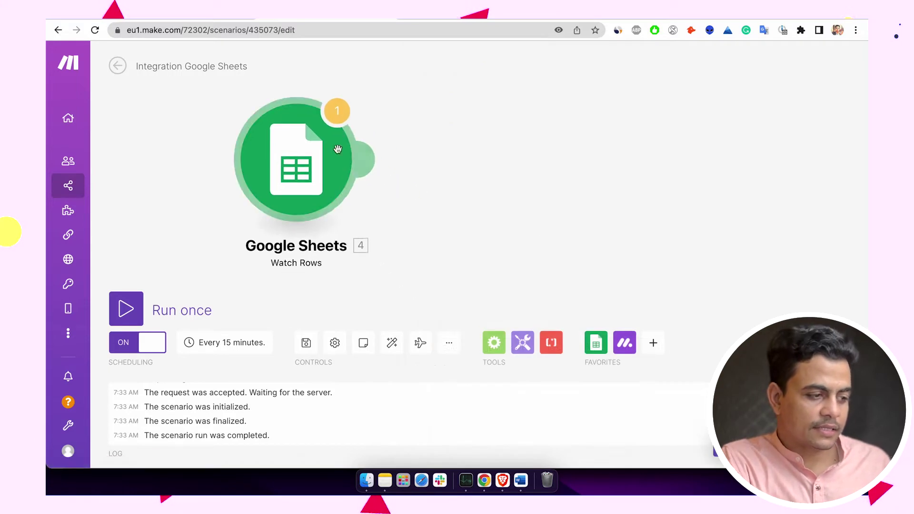
- Add a Monday Search Items by Column Values step on the Lead Management board via My Monday v2
left_click(373, 168)
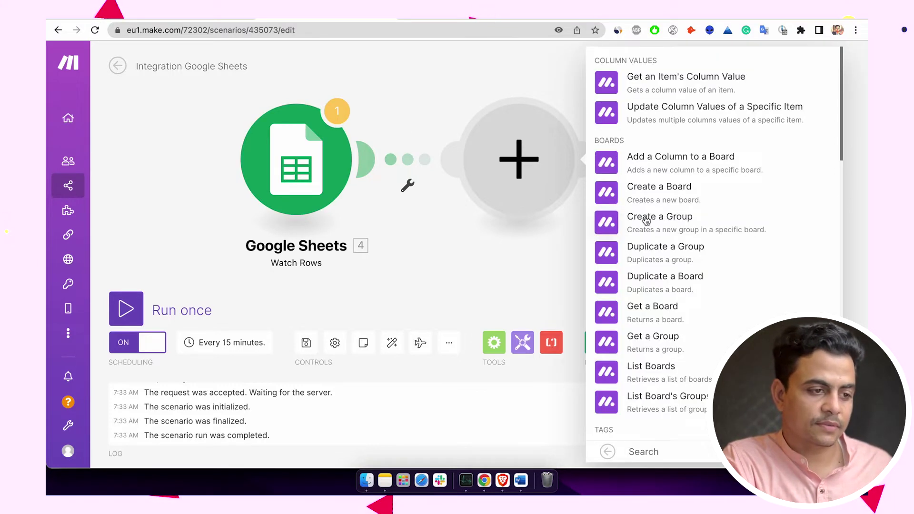
scroll(643, 191, "down", 2)
scroll(679, 192, "down", 18)
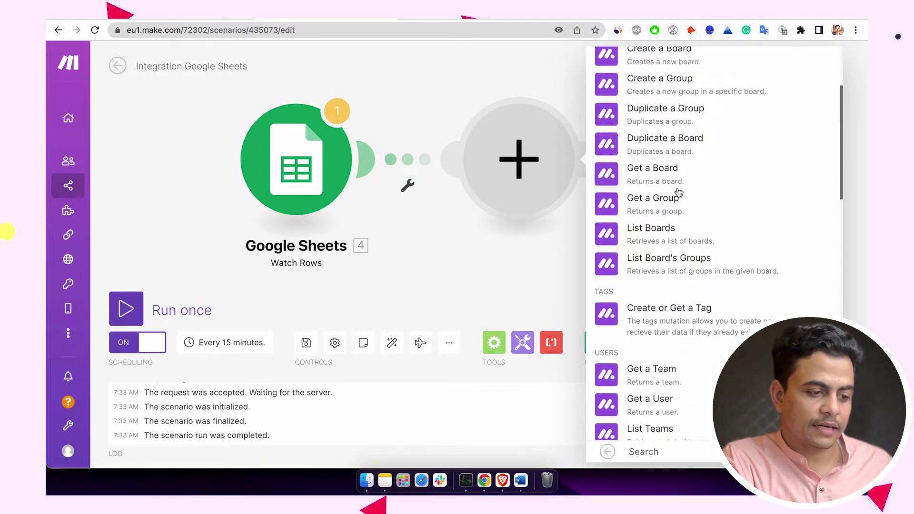
scroll(685, 229, "down", 1)
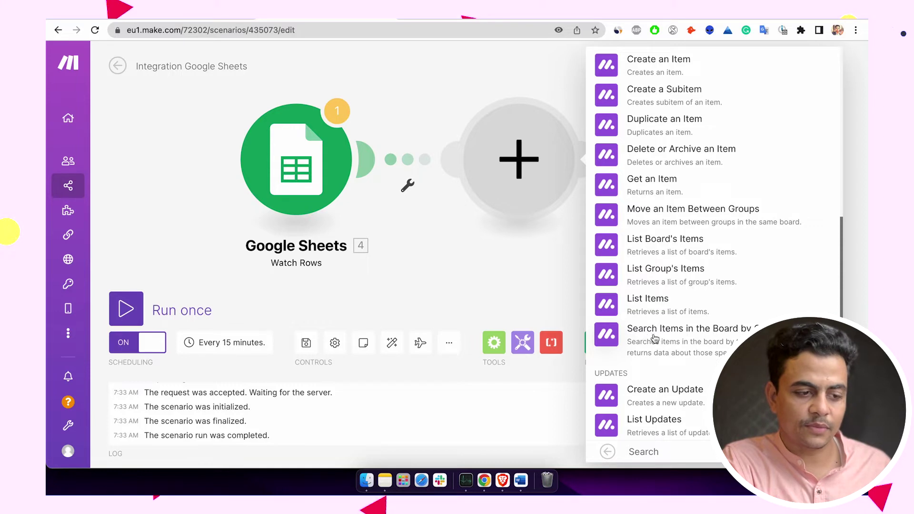
left_click(705, 344)
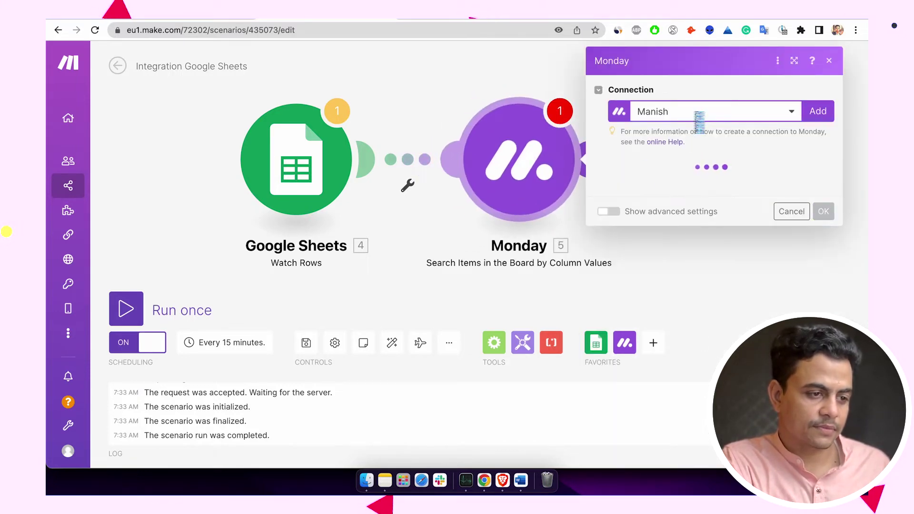
left_click(672, 113)
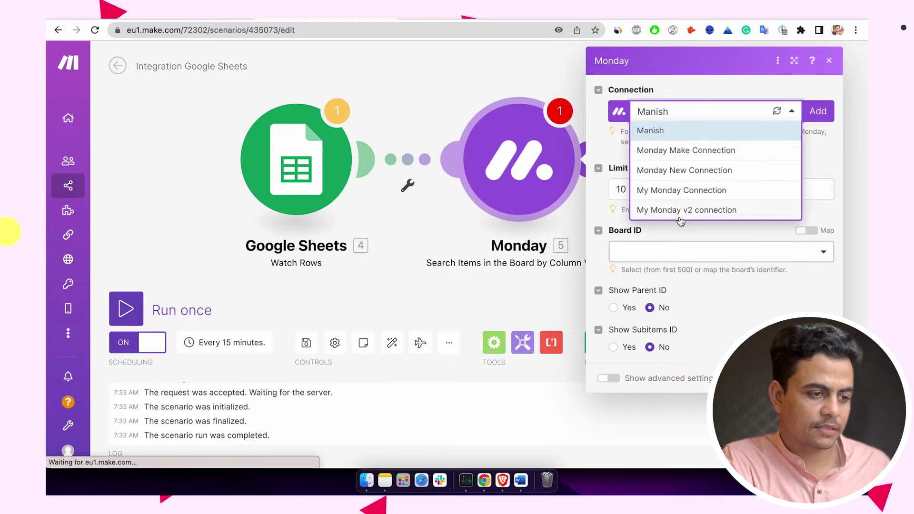
left_click(678, 209)
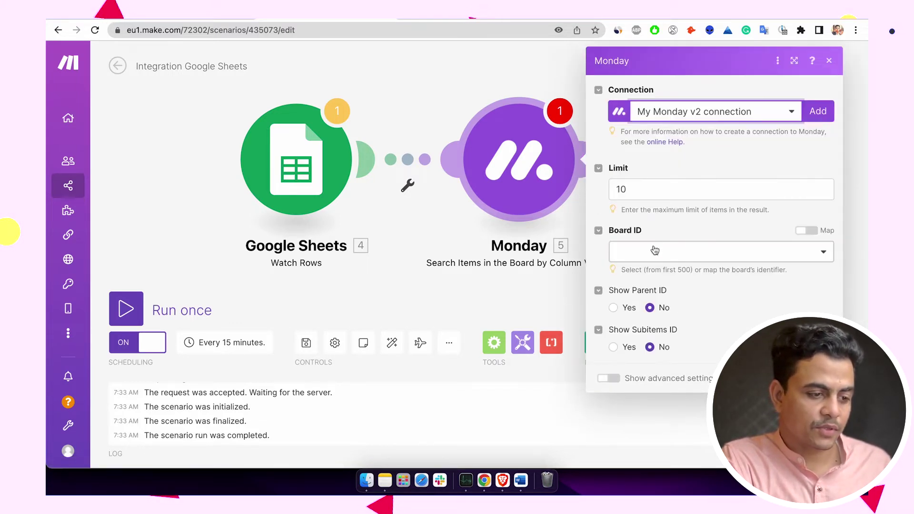
left_click(656, 253)
left_click(650, 311)
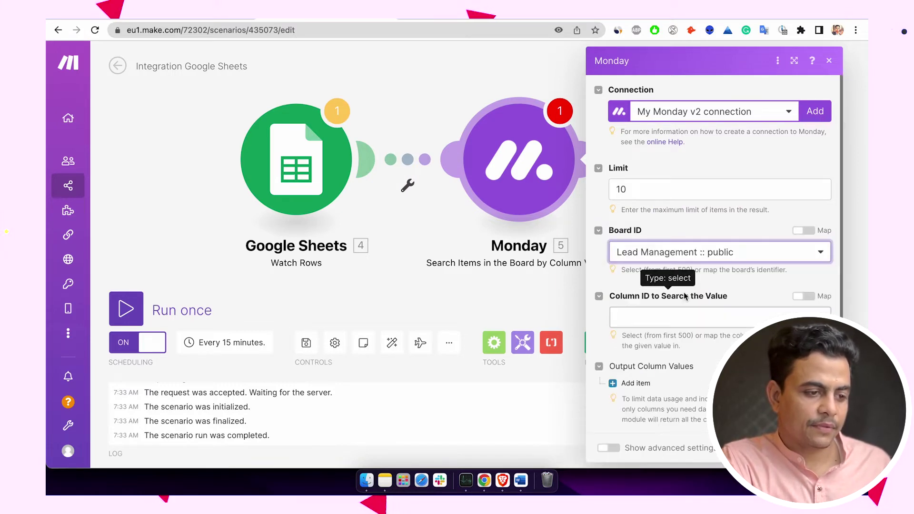
- Search the Email column for the sheet row's Email (C) and save the module
scroll(667, 278, "down", 2)
left_click(663, 256)
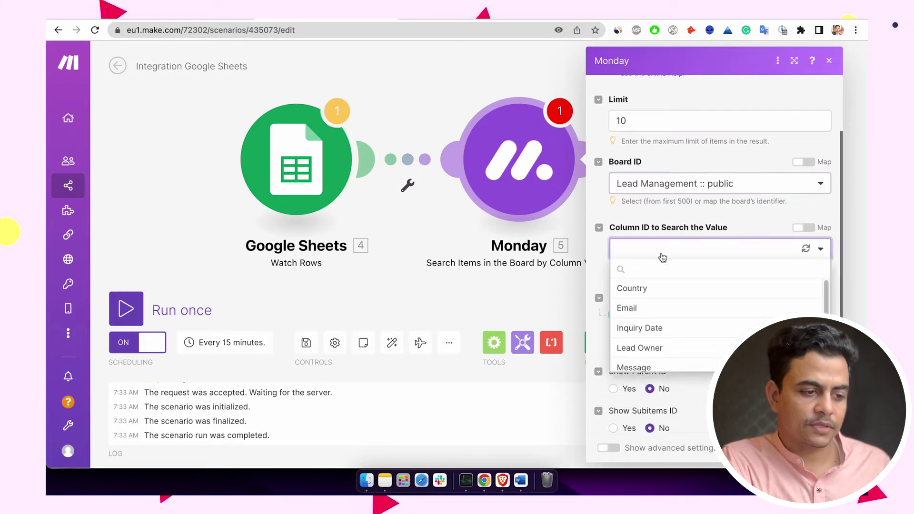
left_click(655, 312)
left_click(653, 320)
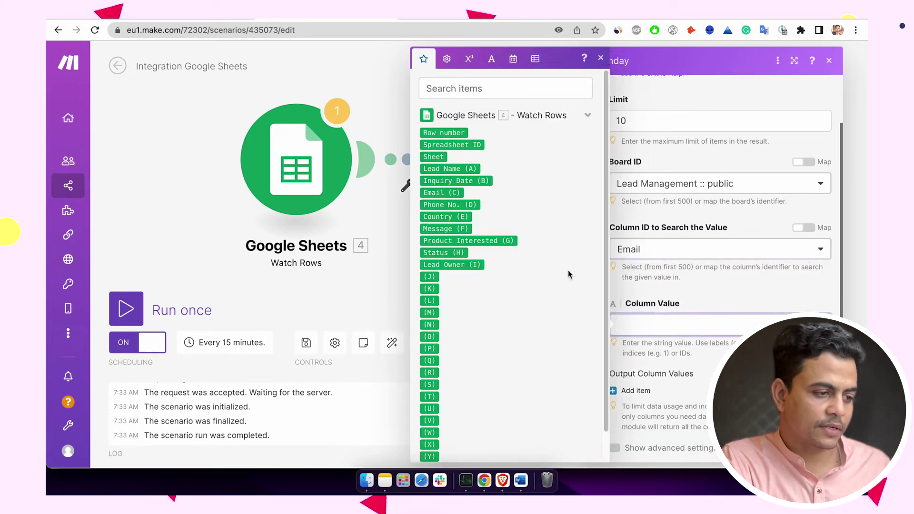
left_click(441, 192)
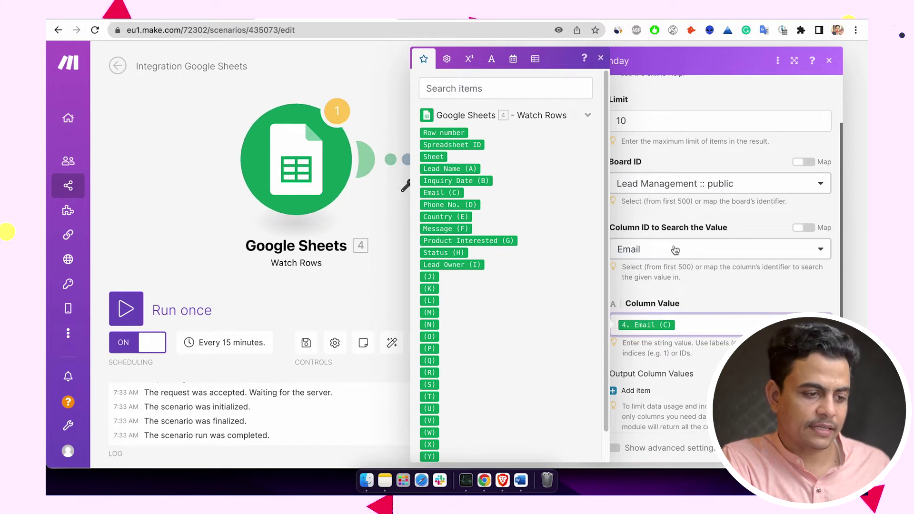
left_click(700, 302)
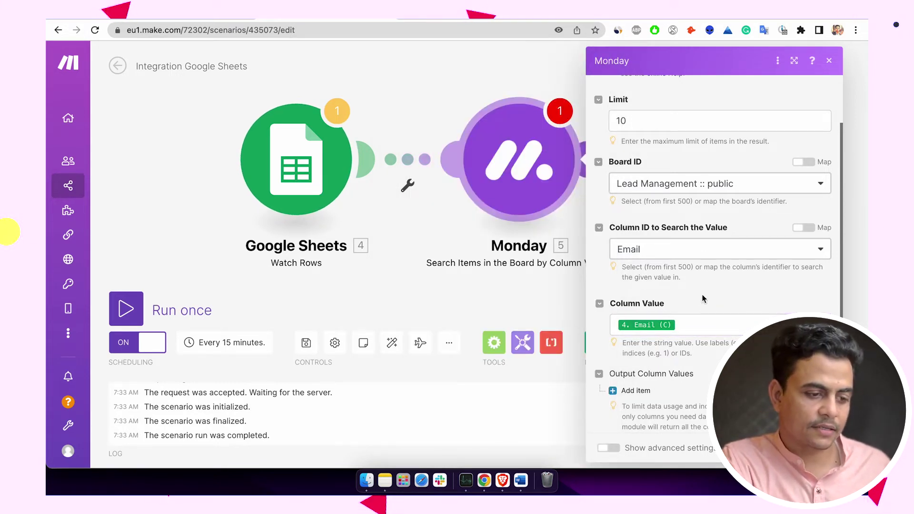
scroll(714, 262, "down", 3)
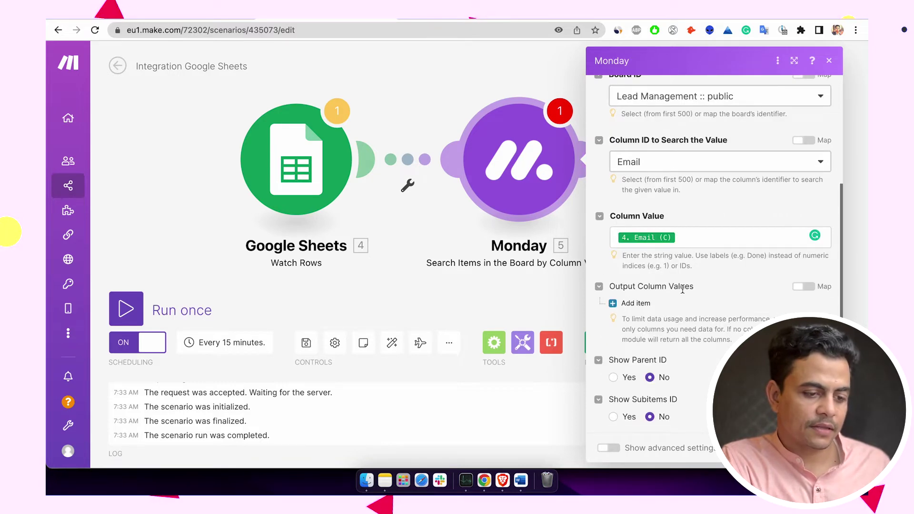
left_click(510, 281)
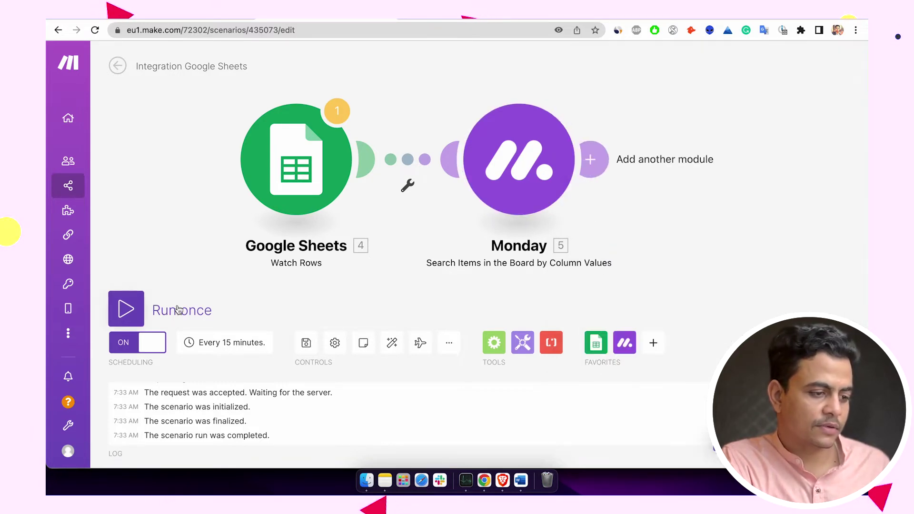
- Run the scenario once and check both Monday search operations returned a matching item
left_click(179, 310)
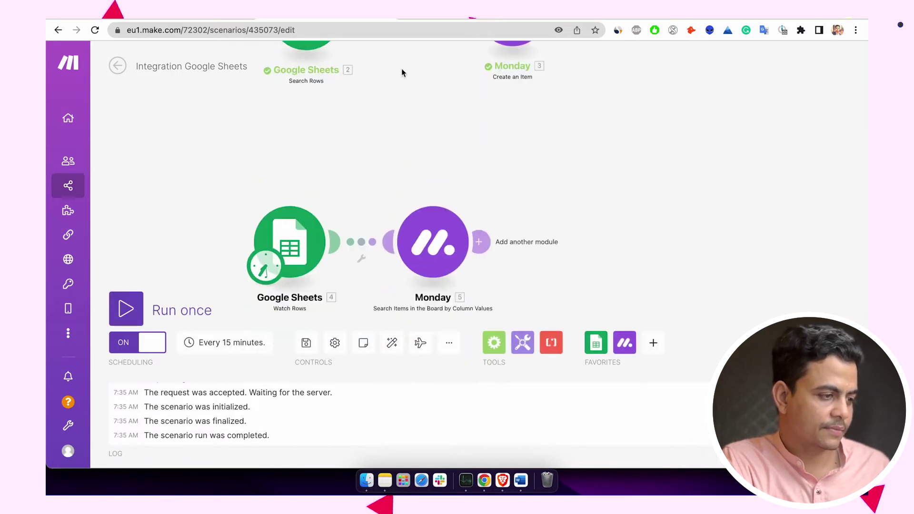
left_click(134, 311)
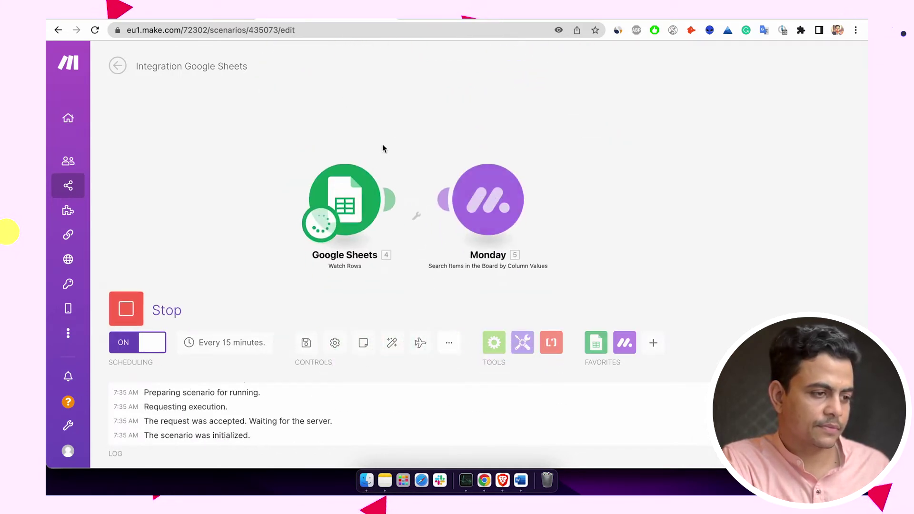
left_click(533, 129)
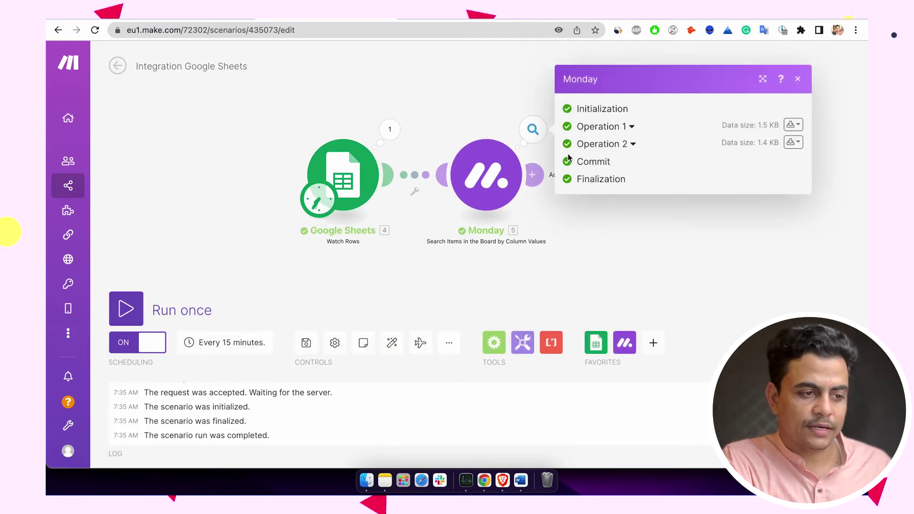
left_click(610, 144)
left_click(611, 109)
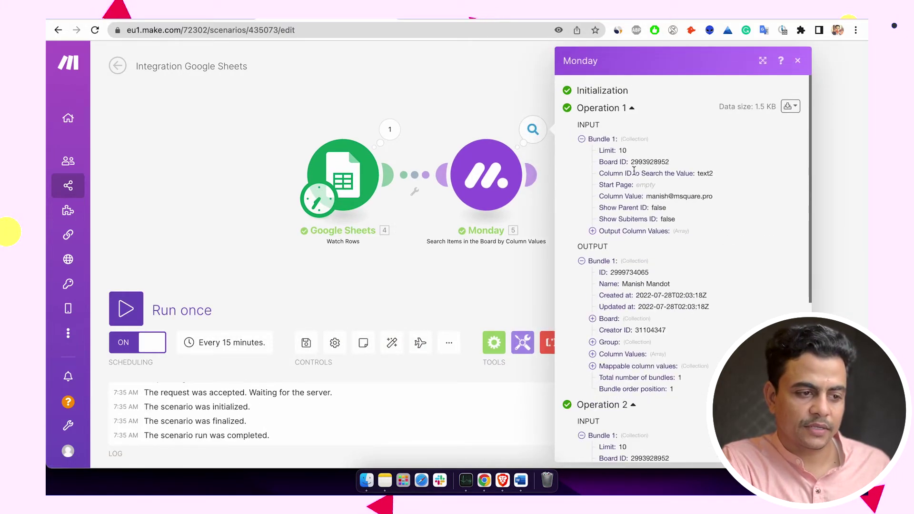
left_click_drag(662, 197, 717, 198)
scroll(655, 279, "down", 6)
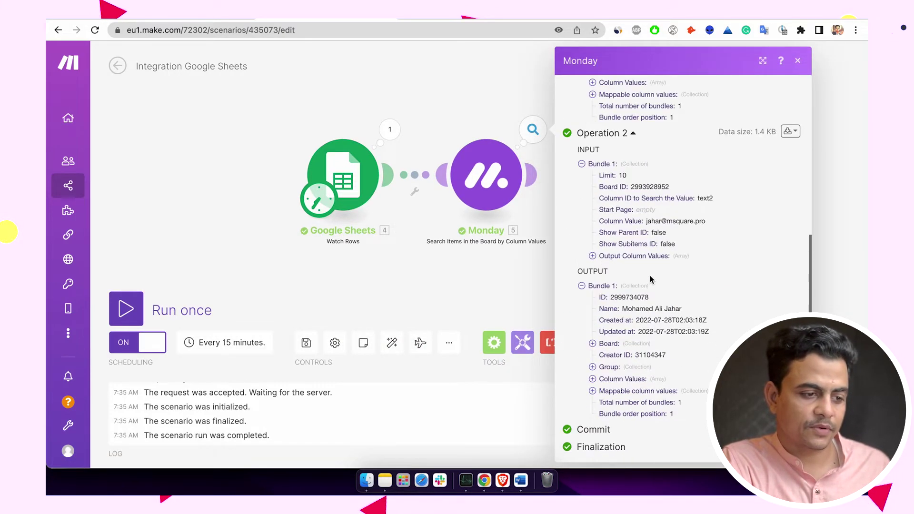
left_click_drag(648, 309, 650, 343)
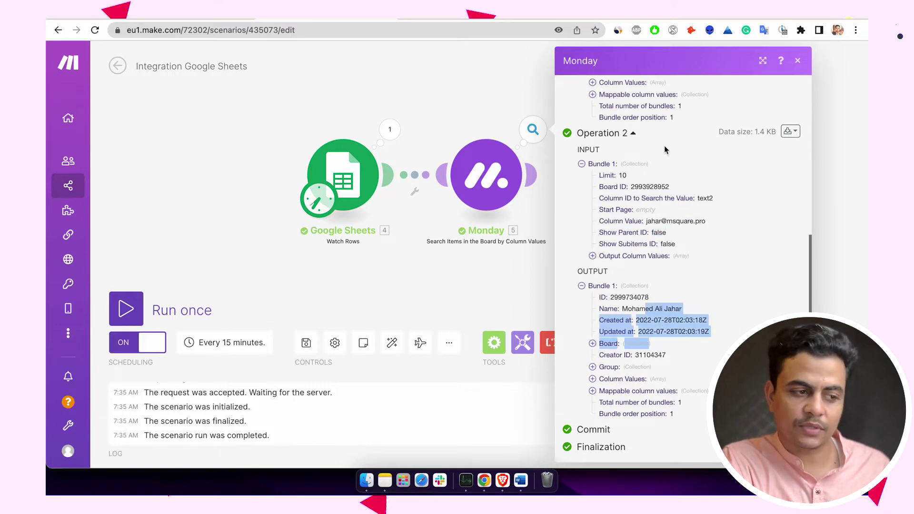
scroll(665, 145, "up", 2)
left_click(525, 244)
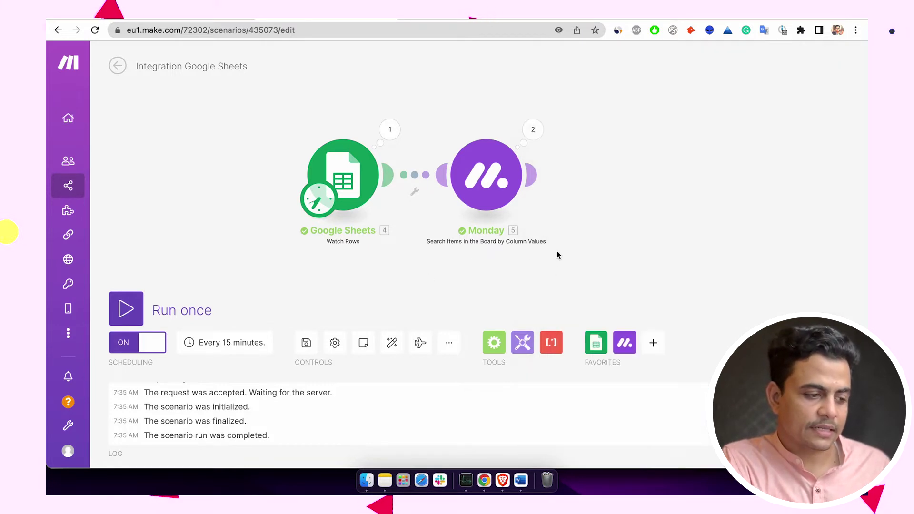
- Add a router with two routes after the Monday search, picking Monday for the upper route
left_click(494, 343)
left_click(529, 227)
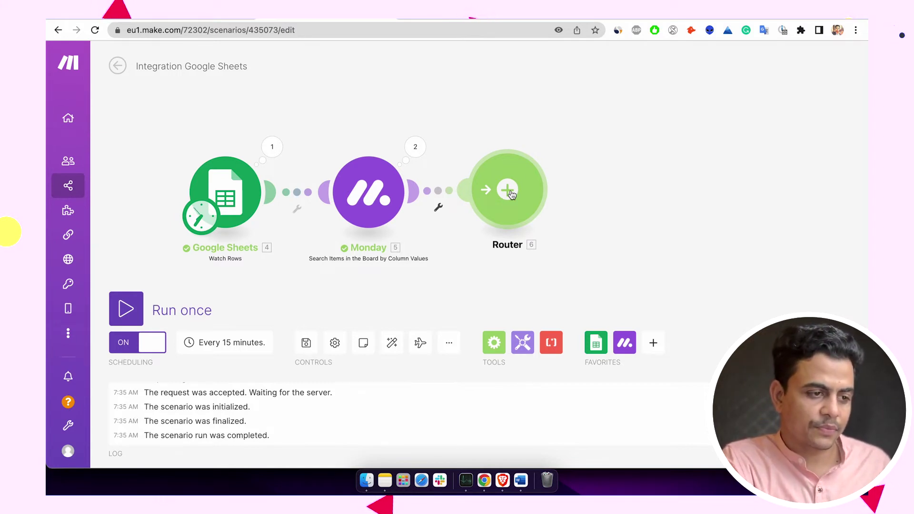
left_click(511, 194)
left_click(643, 121)
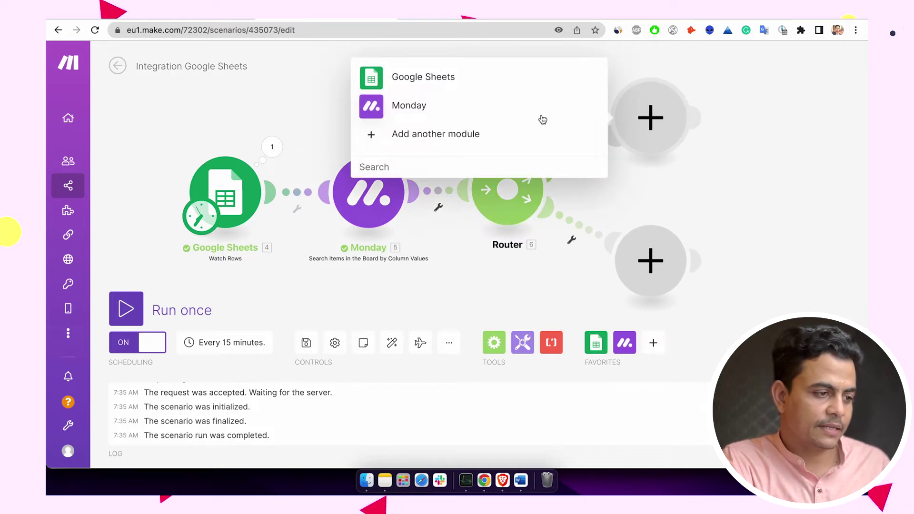
left_click(523, 116)
scroll(431, 248, "down", 10)
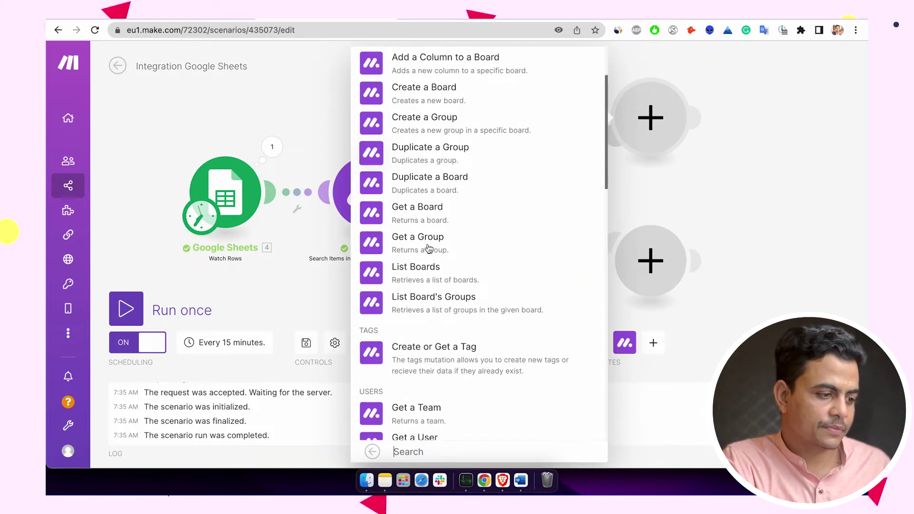
scroll(427, 245, "down", 1)
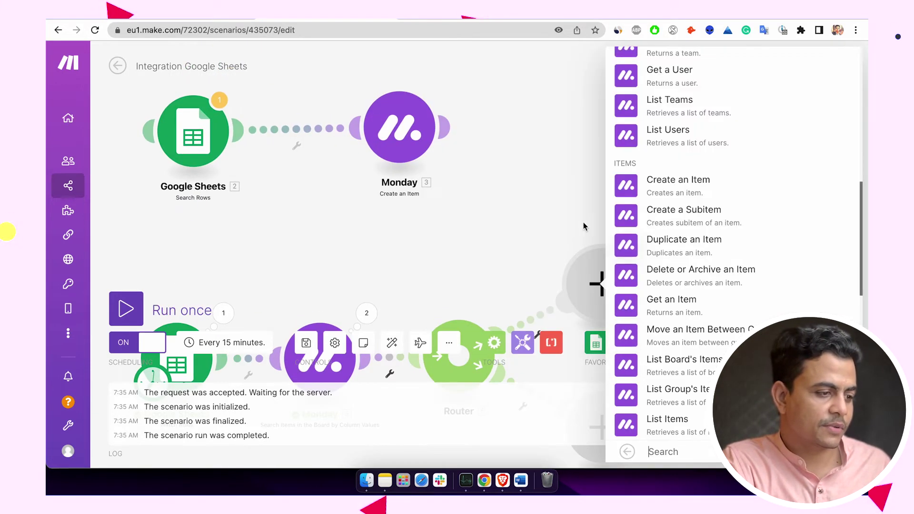
- Clone Create an Item onto the upper route, delete the empty placeholder, and pick Monday for the lower route
right_click(407, 128)
left_click(435, 208)
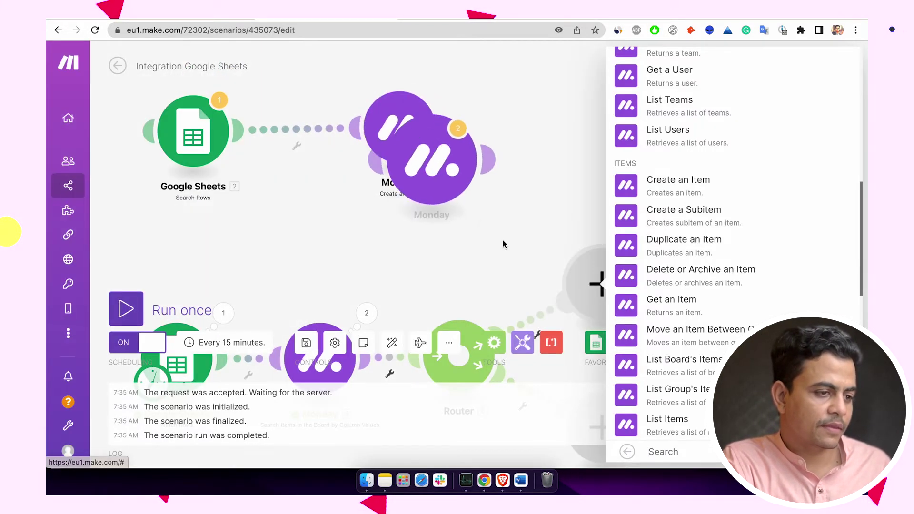
scroll(505, 241, "down", 5)
left_click(600, 154)
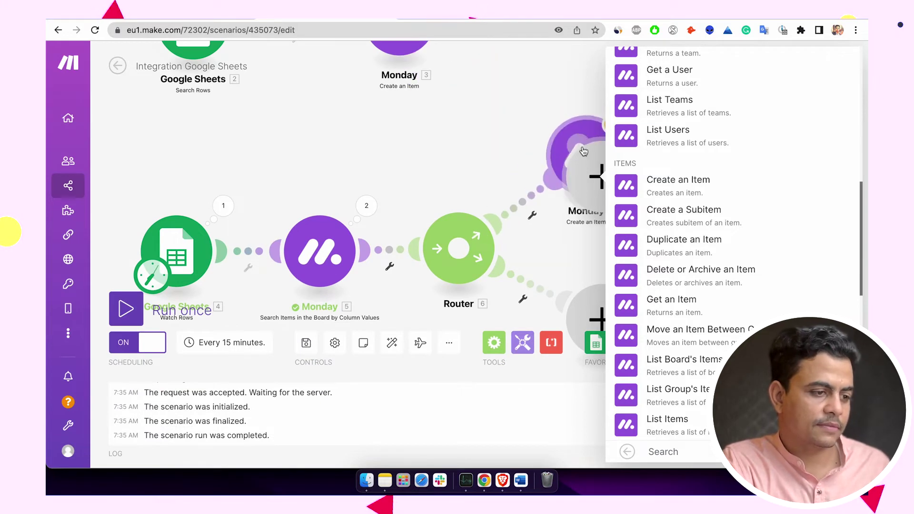
scroll(553, 189, "down", 2)
left_click(552, 190)
right_click(543, 139)
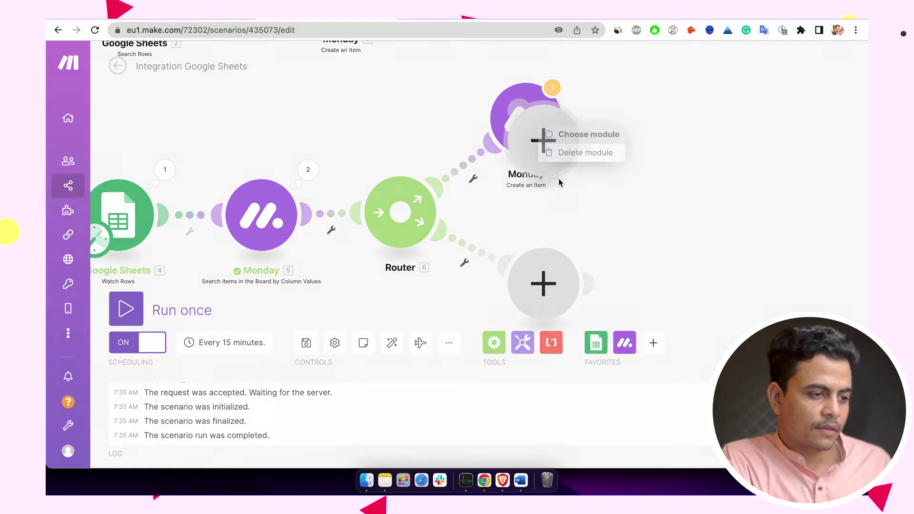
left_click(574, 151)
scroll(572, 191, "down", 3)
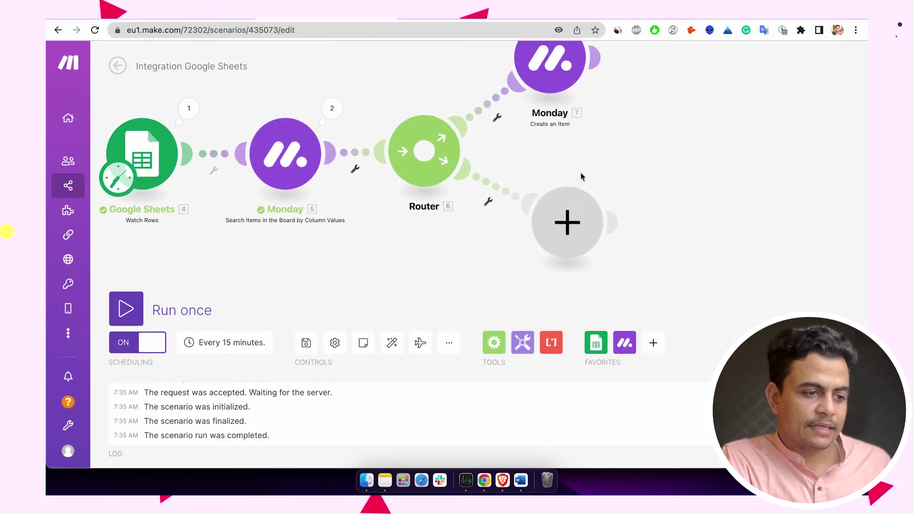
left_click(567, 222)
left_click(662, 210)
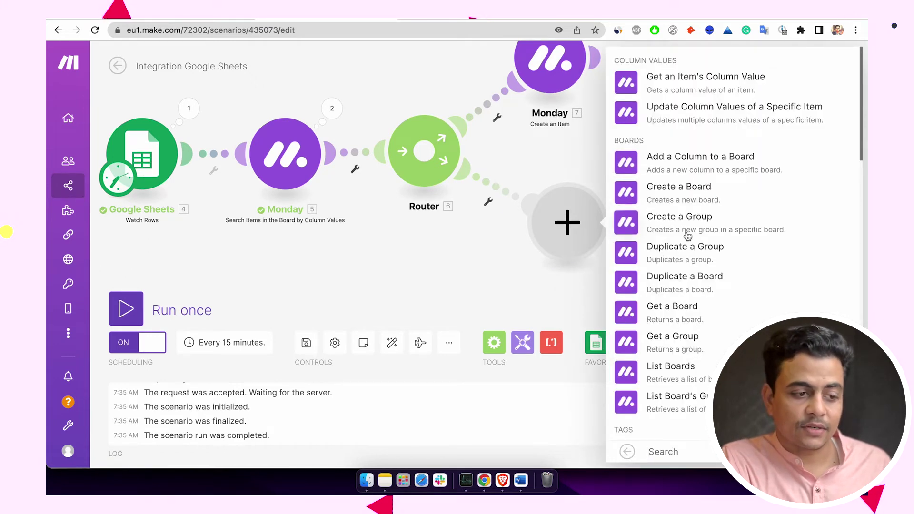
- Search Monday actions for 'item' and add Update Column Values of a Specific Item to the lower route
scroll(689, 238, "down", 8)
scroll(690, 250, "down", 3)
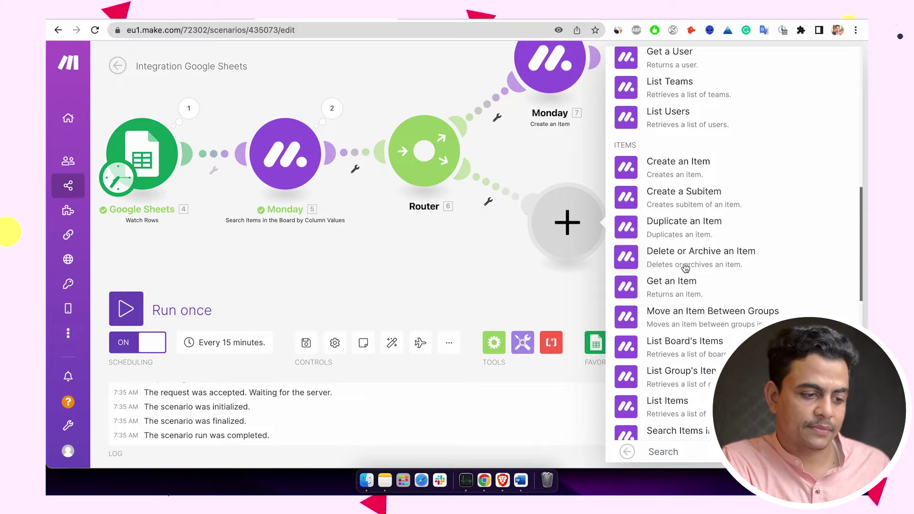
scroll(686, 267, "down", 4)
scroll(686, 268, "up", 10)
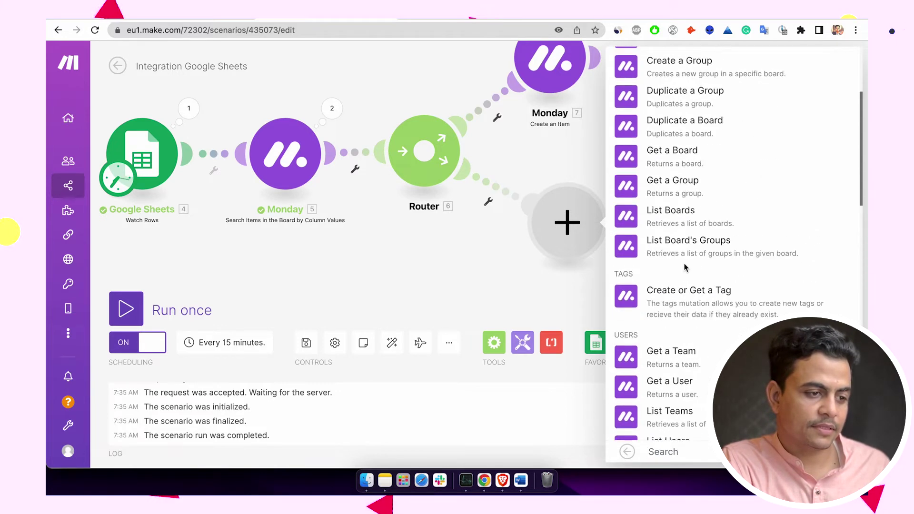
scroll(686, 267, "up", 5)
scroll(686, 268, "down", 15)
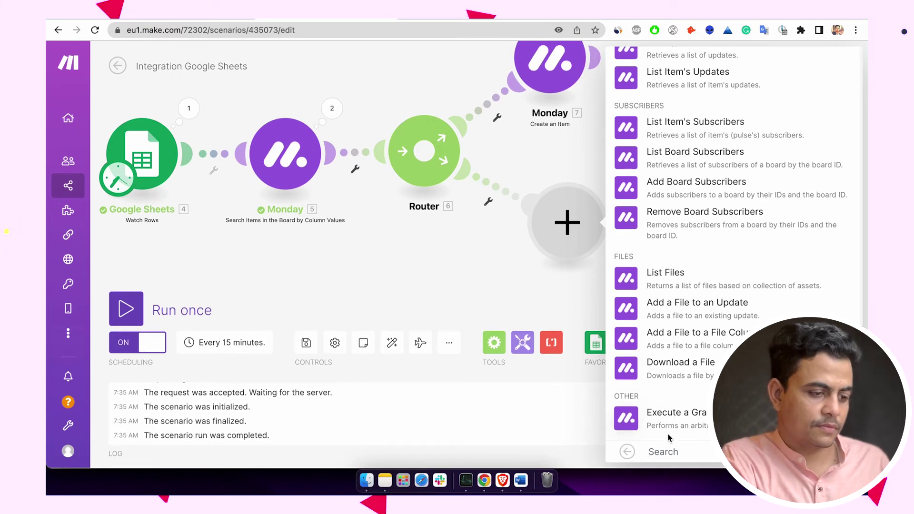
type("item")
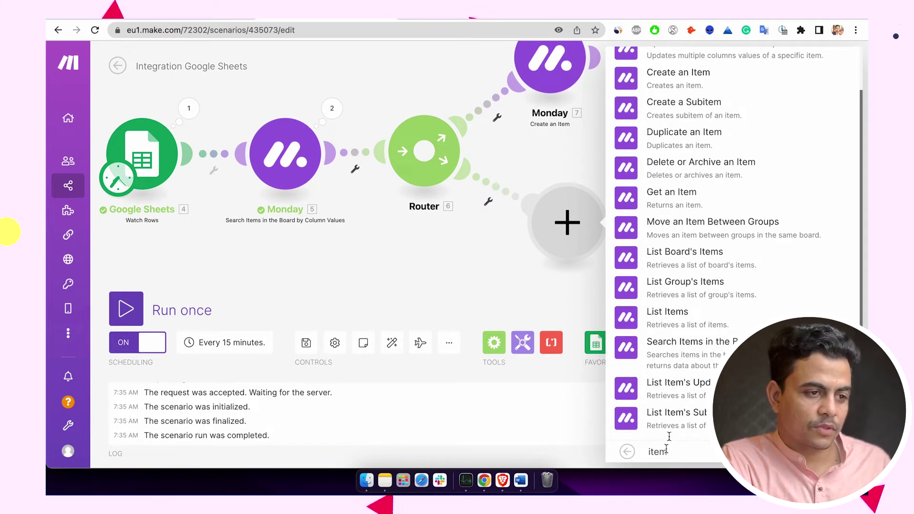
scroll(733, 186, "up", 2)
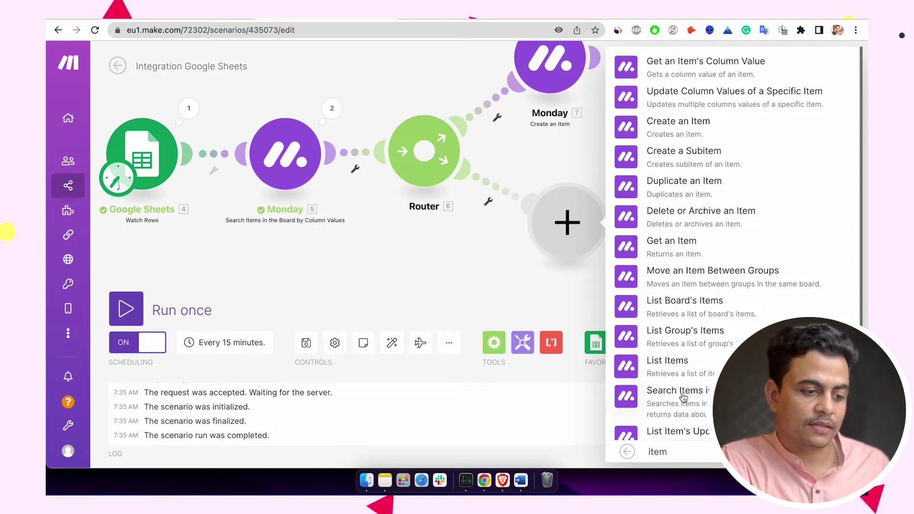
scroll(673, 327, "down", 2)
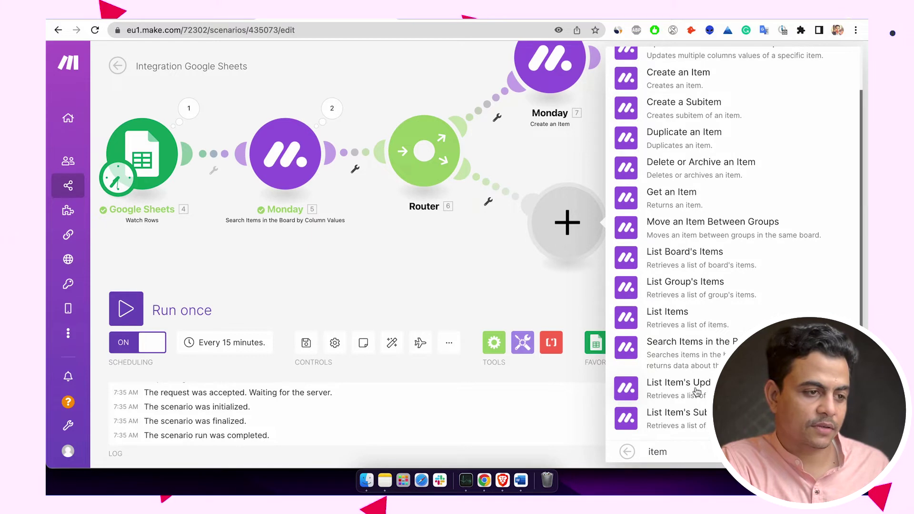
scroll(694, 248, "up", 2)
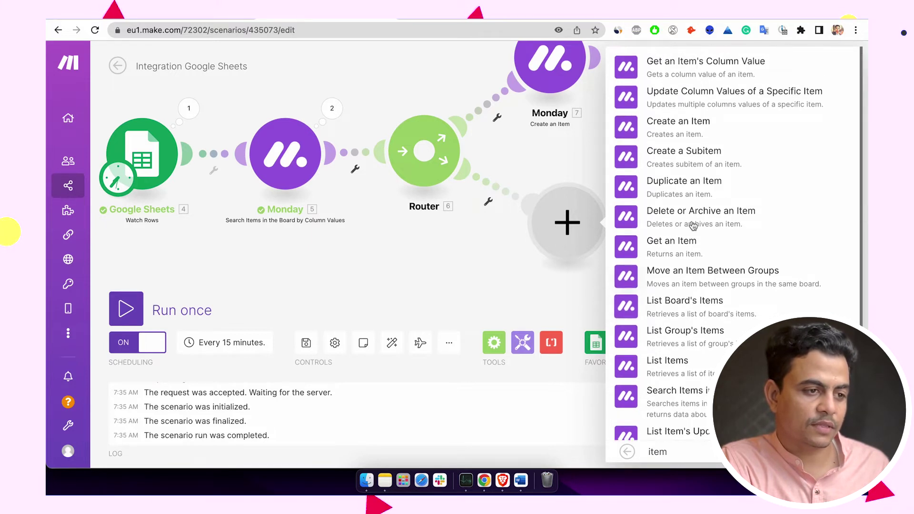
left_click(681, 97)
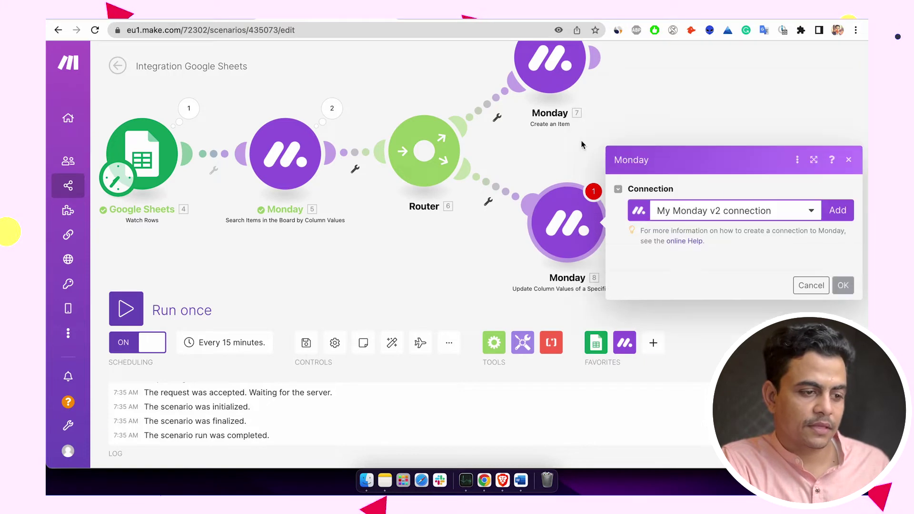
- Set the update module's Board ID to 'Lead Management :: public'
left_click(693, 230)
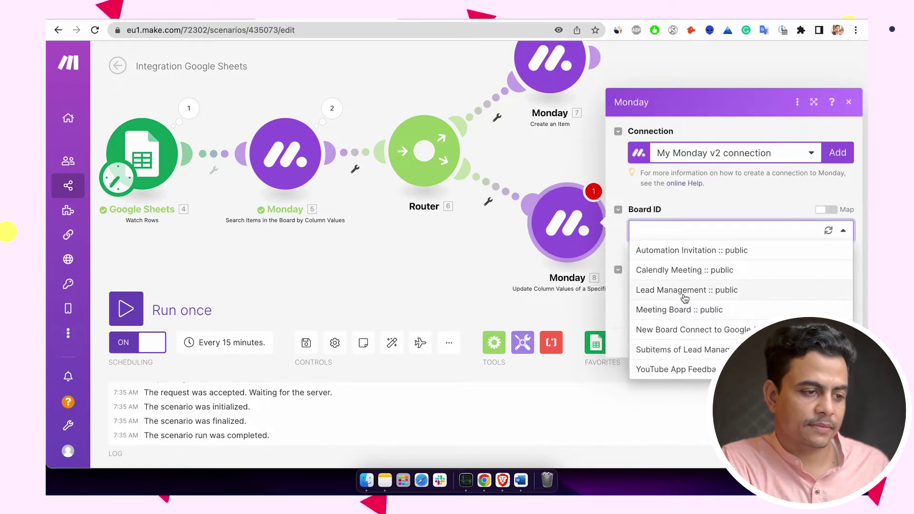
left_click(685, 293)
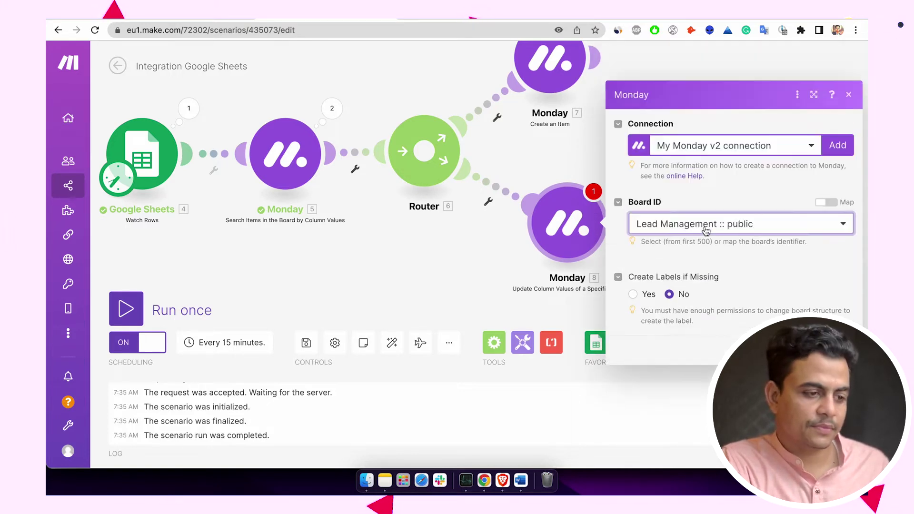
left_click(697, 261)
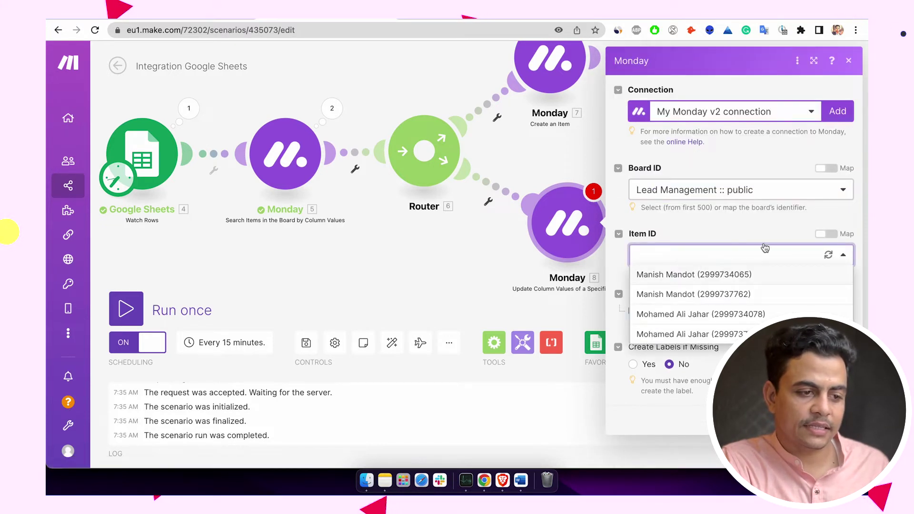
left_click(826, 235)
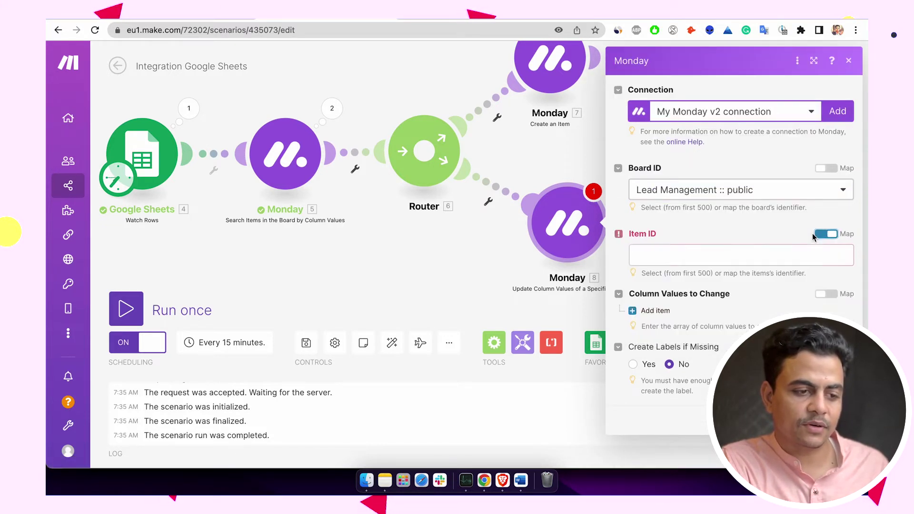
left_click(826, 234)
left_click(711, 257)
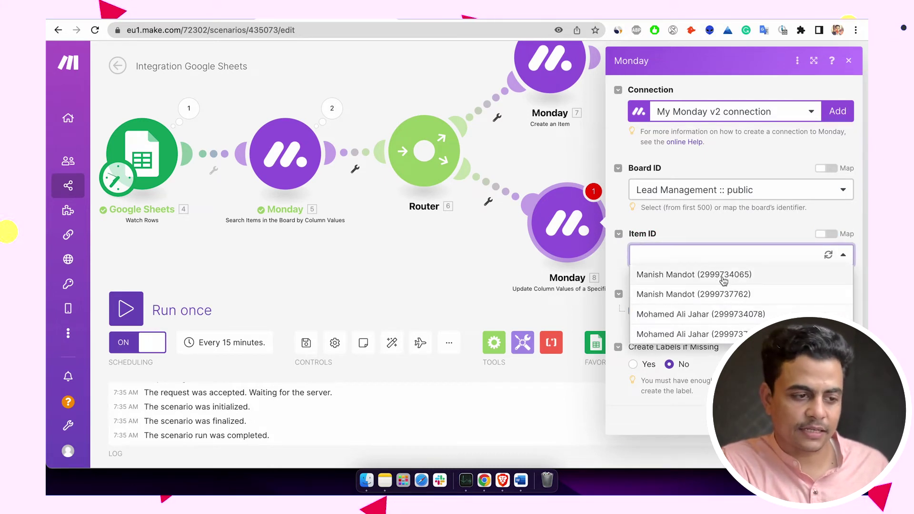
left_click(754, 230)
- Map Item ID to the Monday search's 5. ID and add a first column value item
left_click(827, 234)
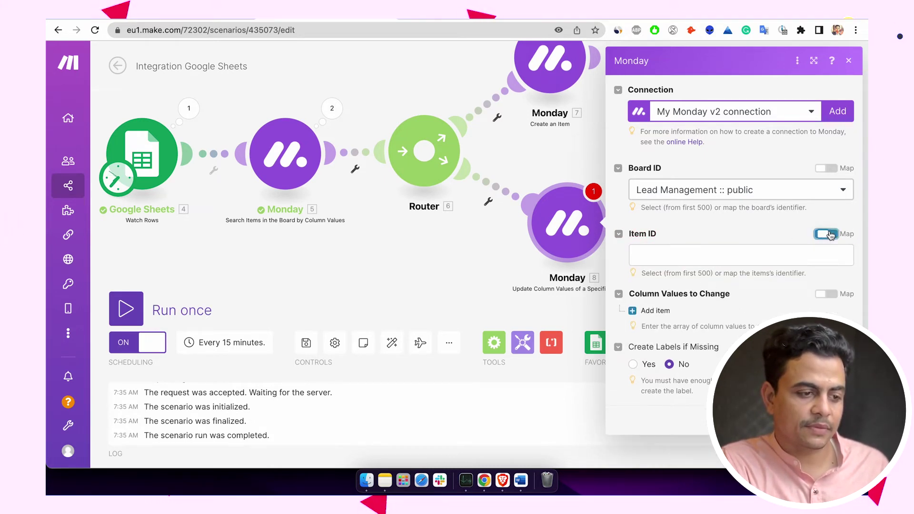
left_click(779, 252)
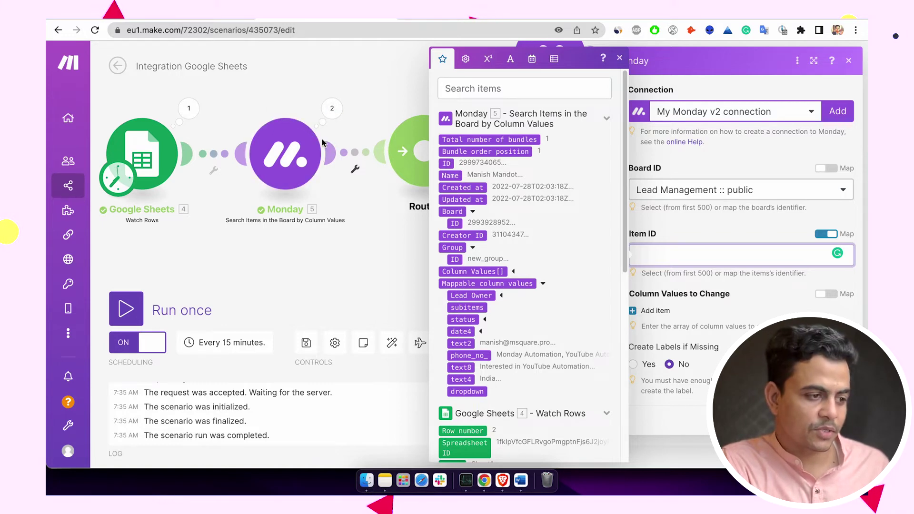
left_click_drag(450, 163, 666, 255)
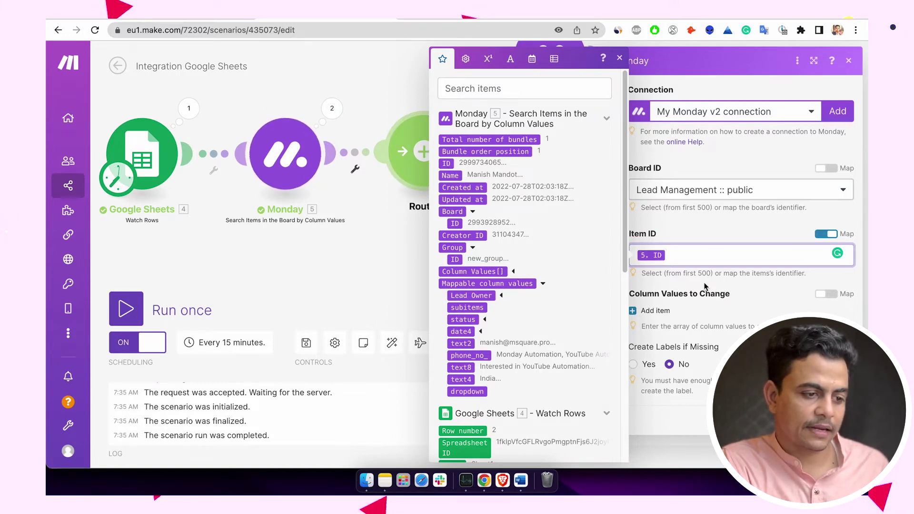
left_click(657, 312)
scroll(681, 310, "down", 1)
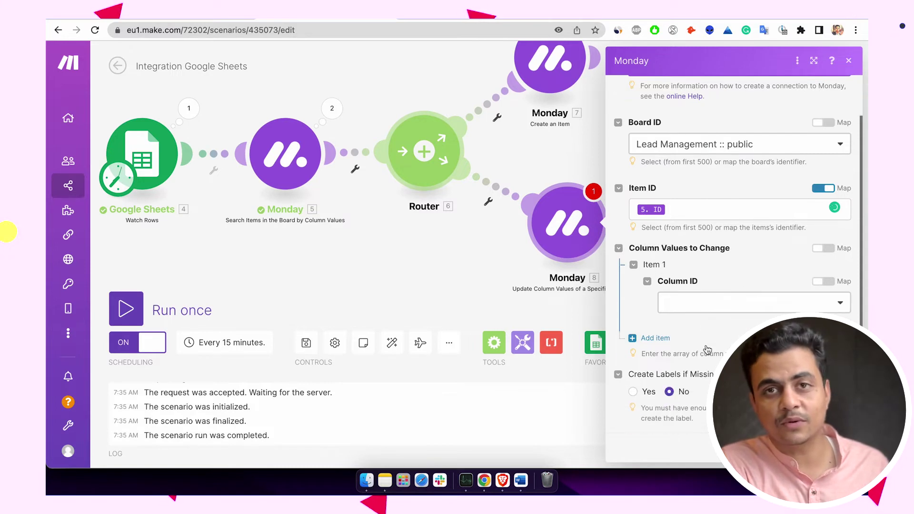
- Set the first column to Country and map the sheet's Country (E) into its value
scroll(701, 302, "up", 1)
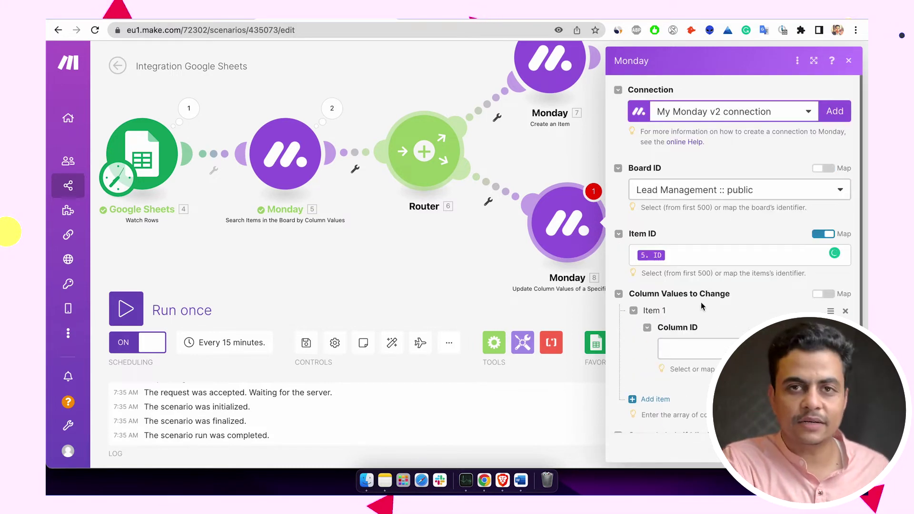
left_click(709, 356)
scroll(709, 352, "down", 1)
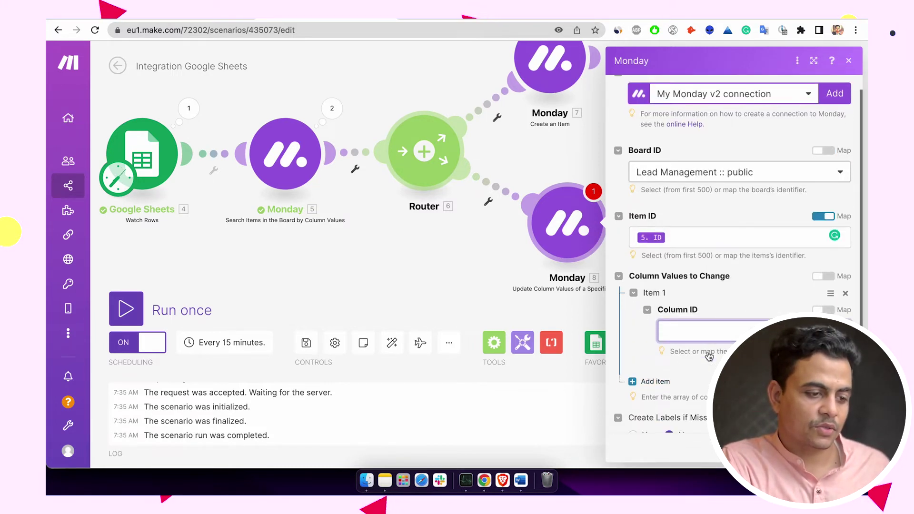
left_click(690, 327)
left_click(681, 347)
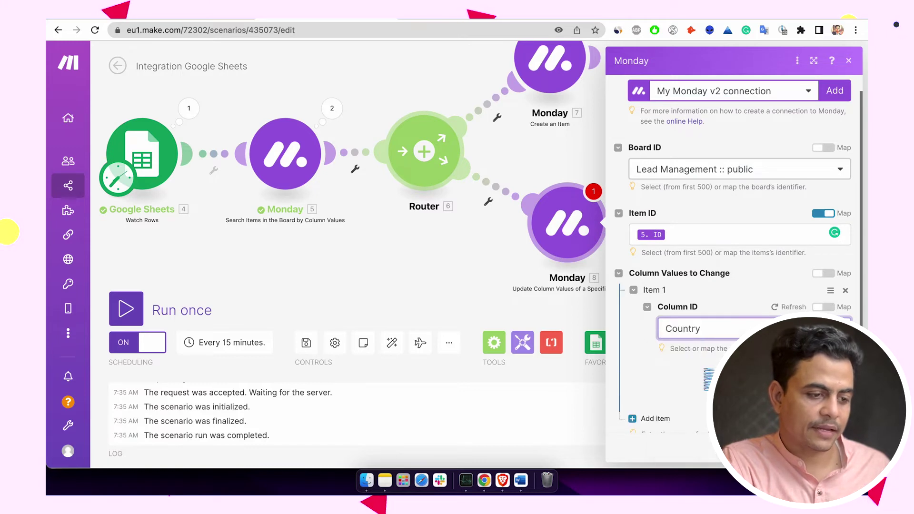
scroll(705, 333, "down", 2)
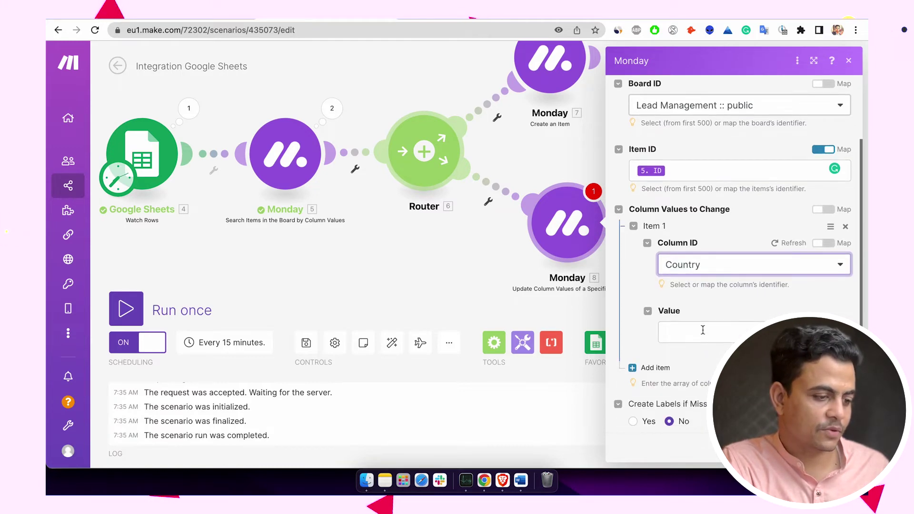
left_click(703, 332)
scroll(485, 391, "down", 6)
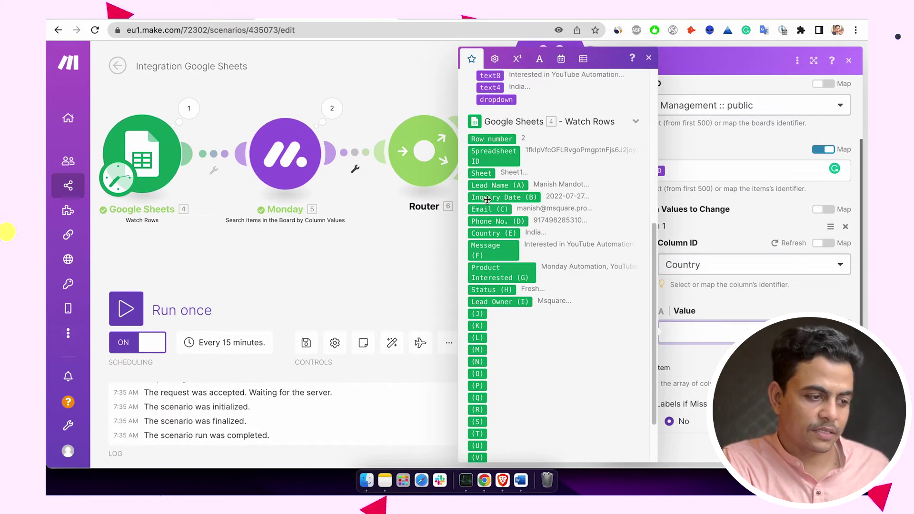
left_click(488, 233)
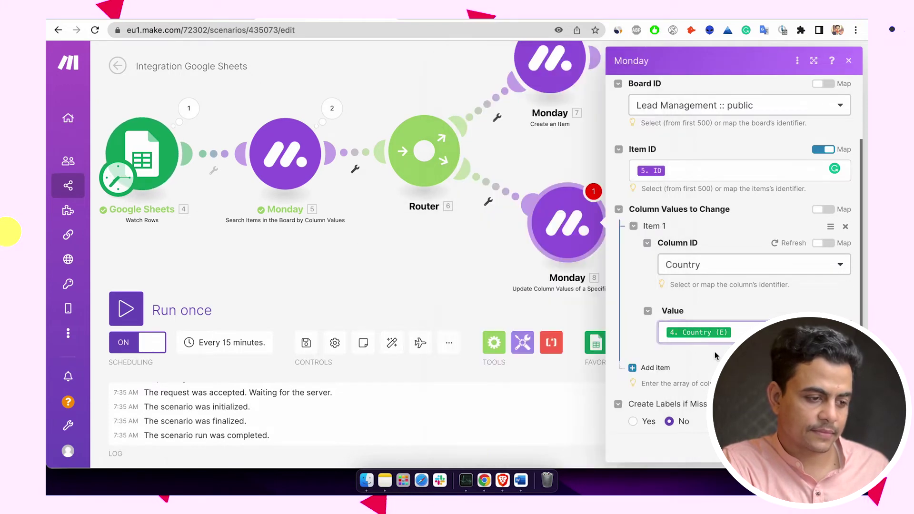
scroll(699, 356, "down", 1)
- Add a second column, Email, with its value mapped to the sheet's Email (C)
left_click(656, 338)
scroll(696, 383, "down", 2)
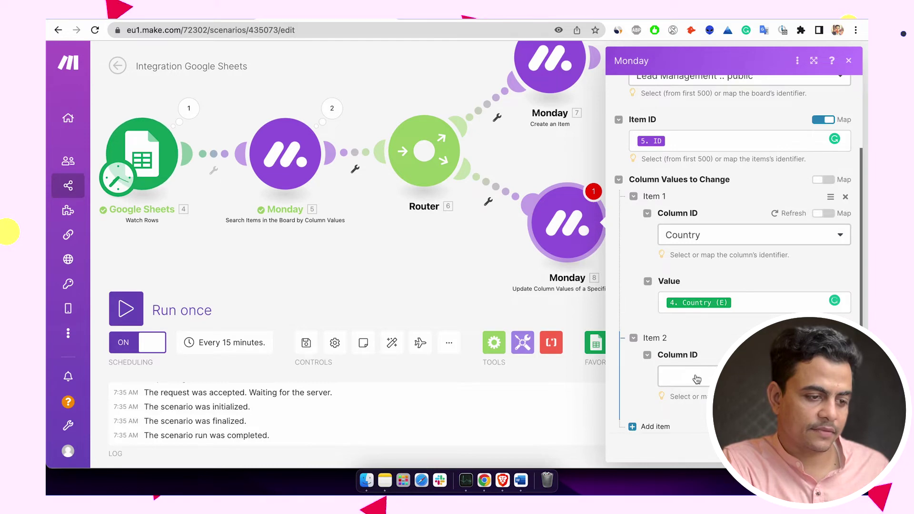
left_click(698, 379)
left_click(694, 282)
scroll(692, 305, "down", 3)
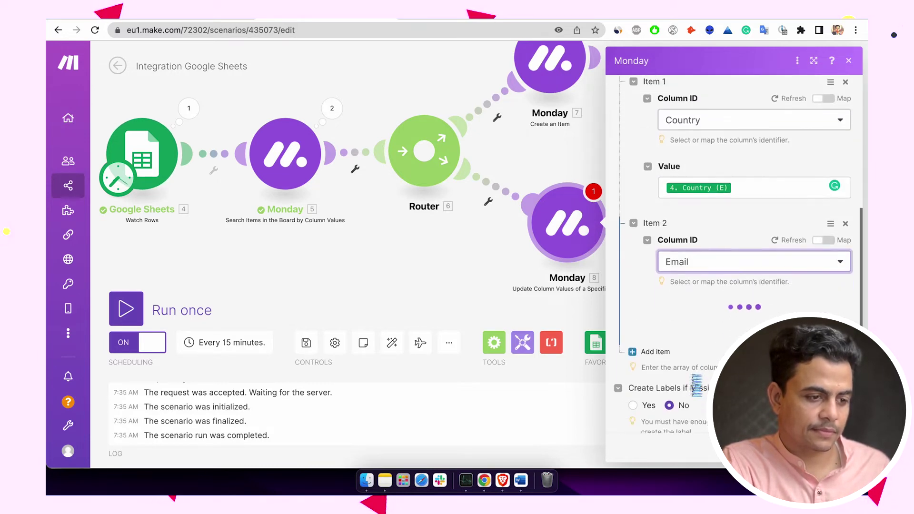
left_click(689, 312)
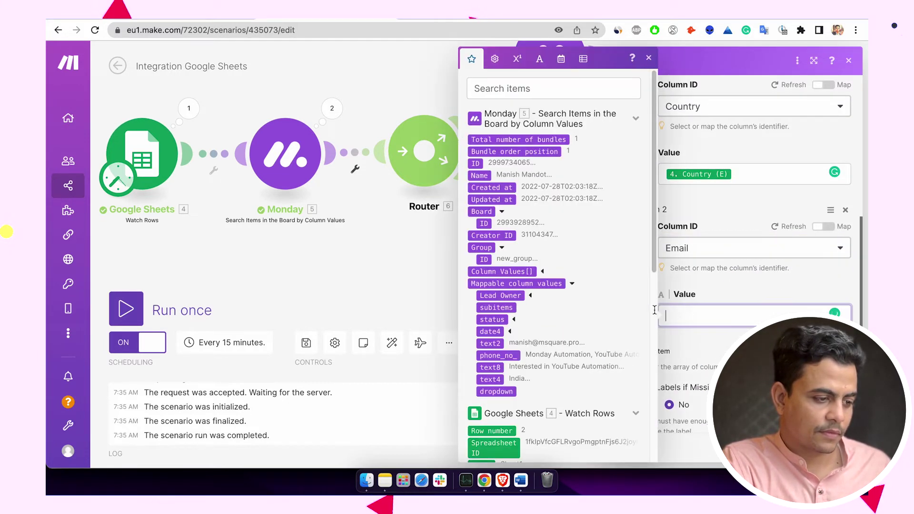
scroll(506, 226, "down", 8)
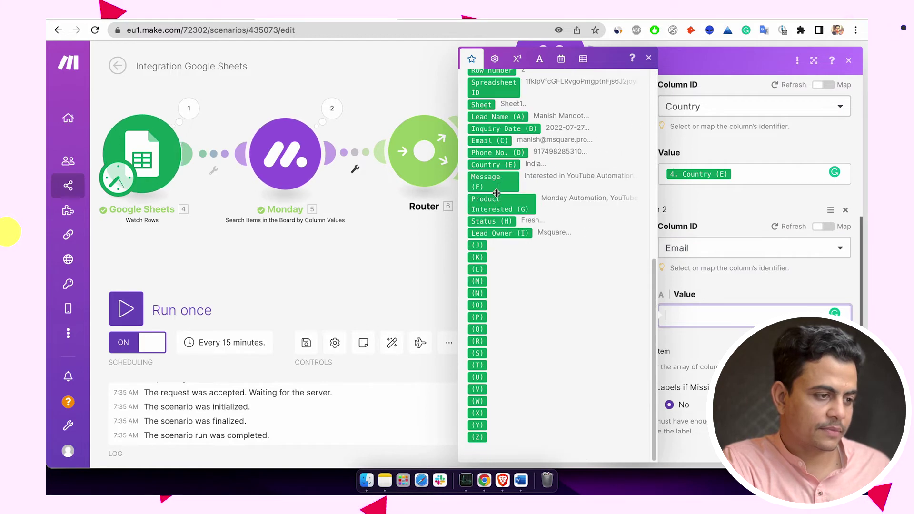
left_click(489, 140)
key("Escape")
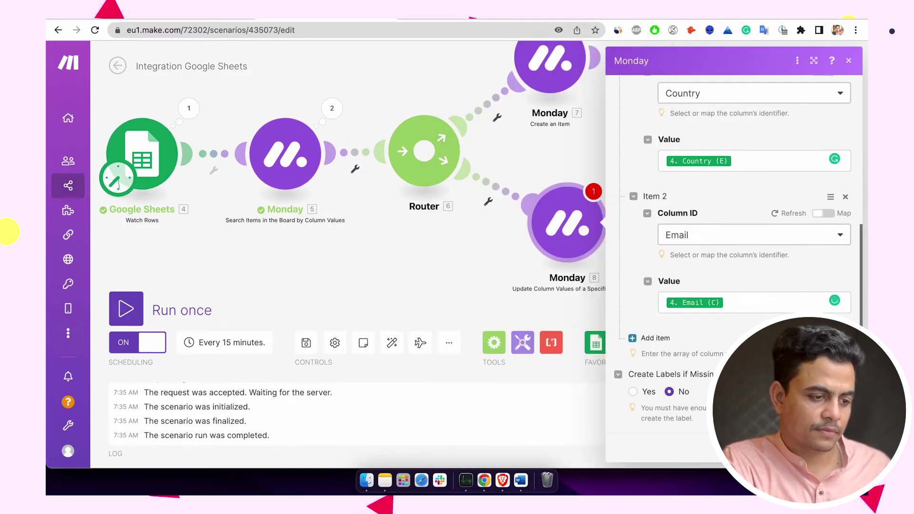
- Add a third column, Status, identified by Label and mapped to the sheet's Status (H)
left_click(656, 338)
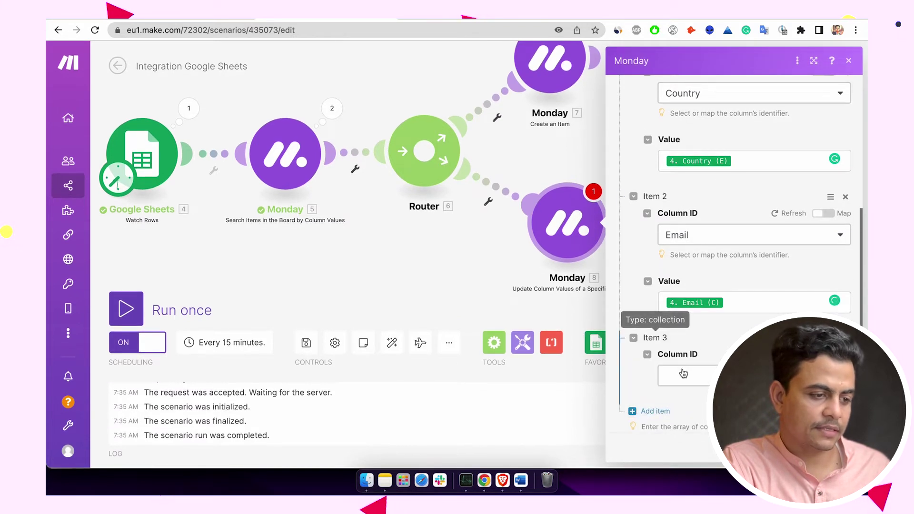
scroll(683, 374, "down", 2)
scroll(650, 288, "up", 2)
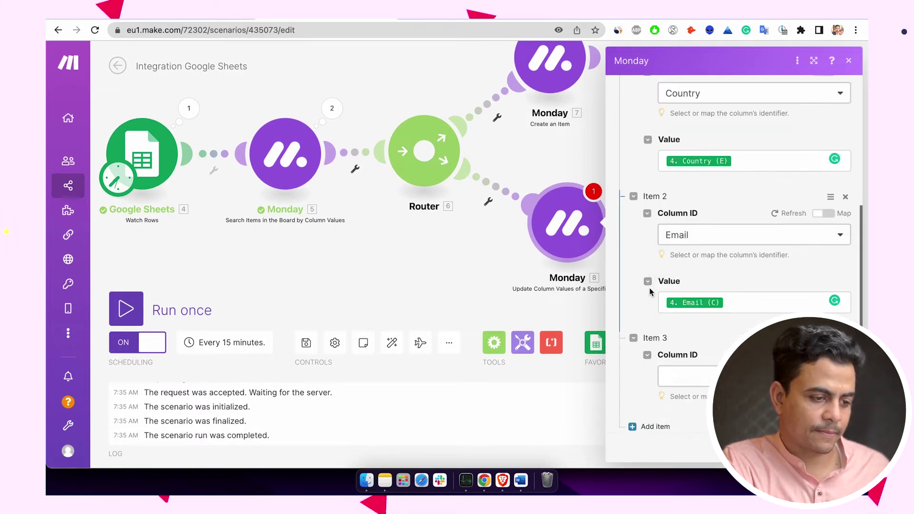
left_click(690, 385)
scroll(697, 311, "down", 3)
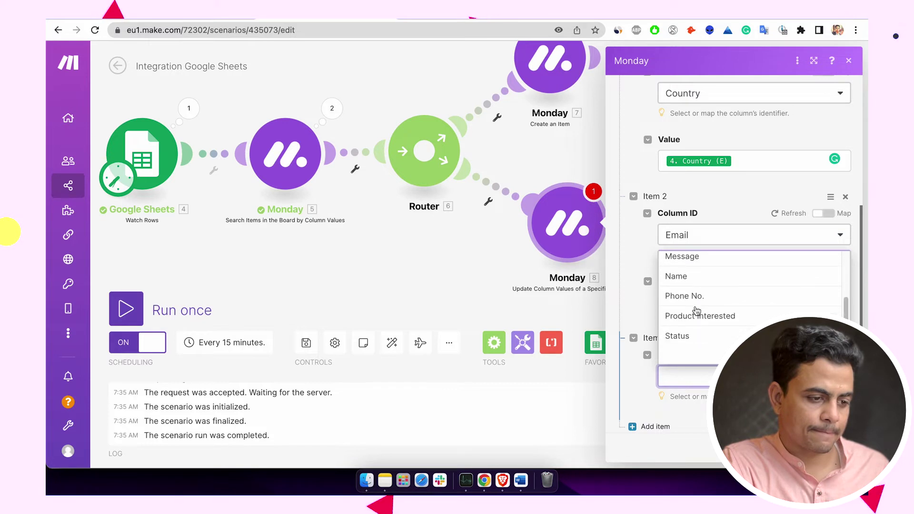
left_click(691, 336)
scroll(690, 336, "down", 2)
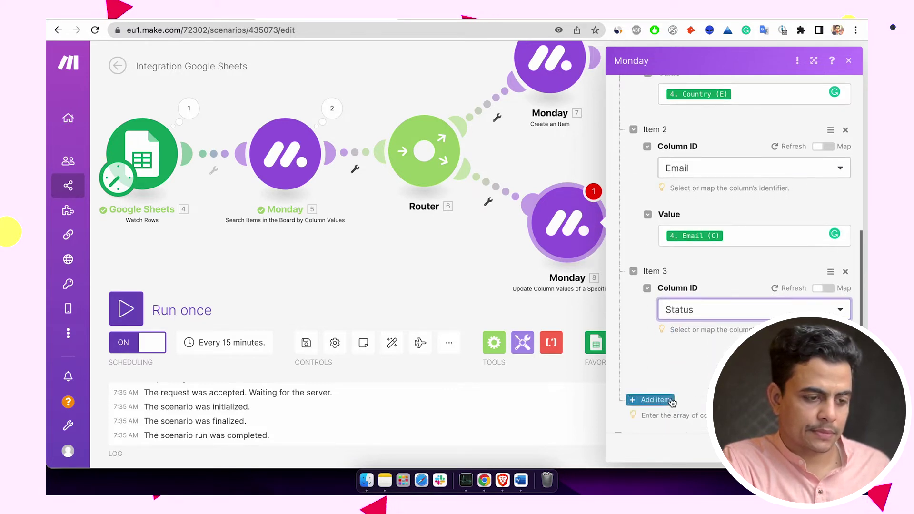
left_click(694, 394)
scroll(694, 393, "down", 2)
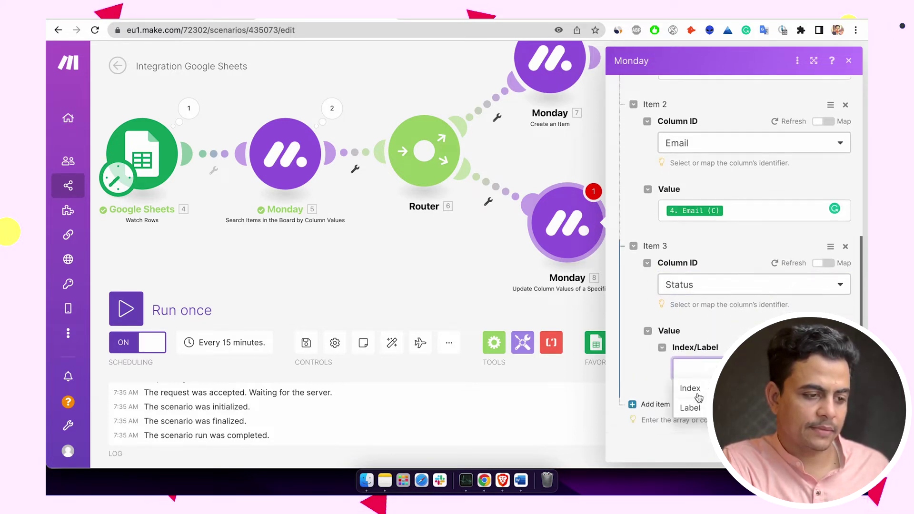
left_click(690, 370)
left_click(707, 377)
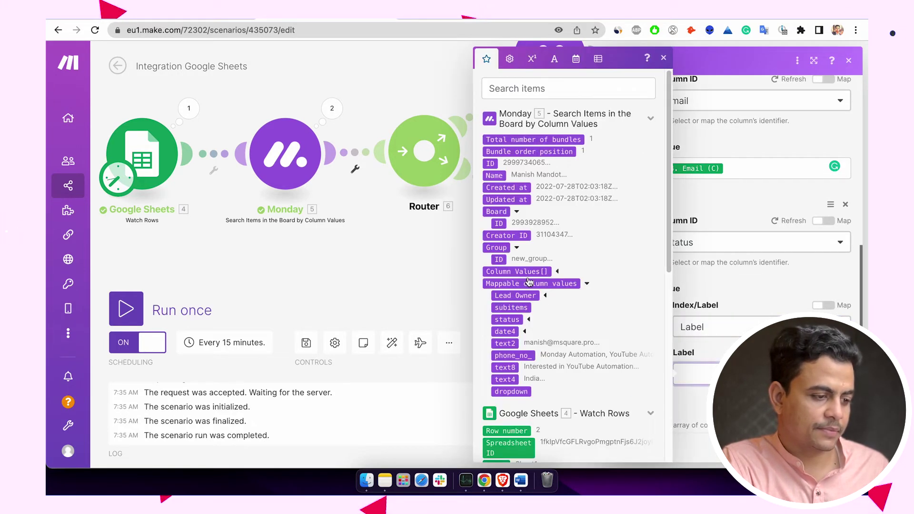
scroll(529, 282, "down", 5)
left_click(520, 346)
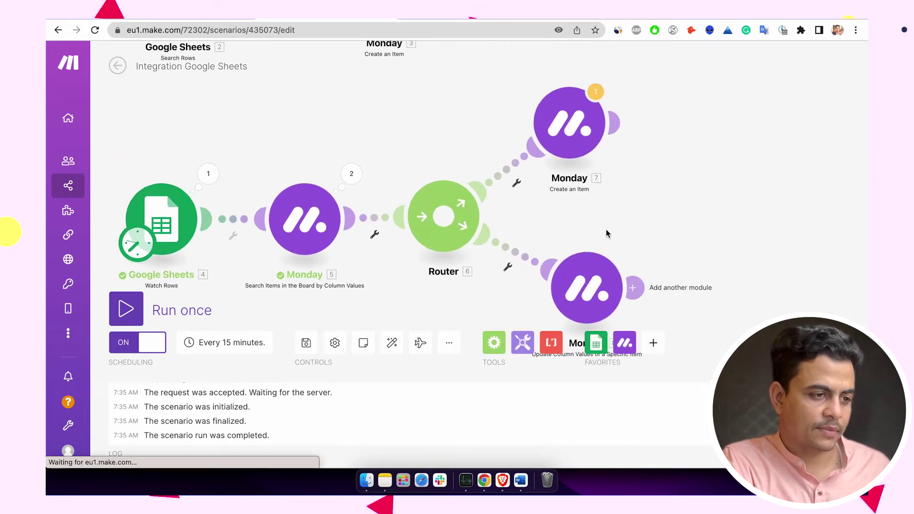
left_click(575, 146)
- Set the Create an Item module's Item Name to the sheet's Lead Name (A)
scroll(714, 191, "down", 2)
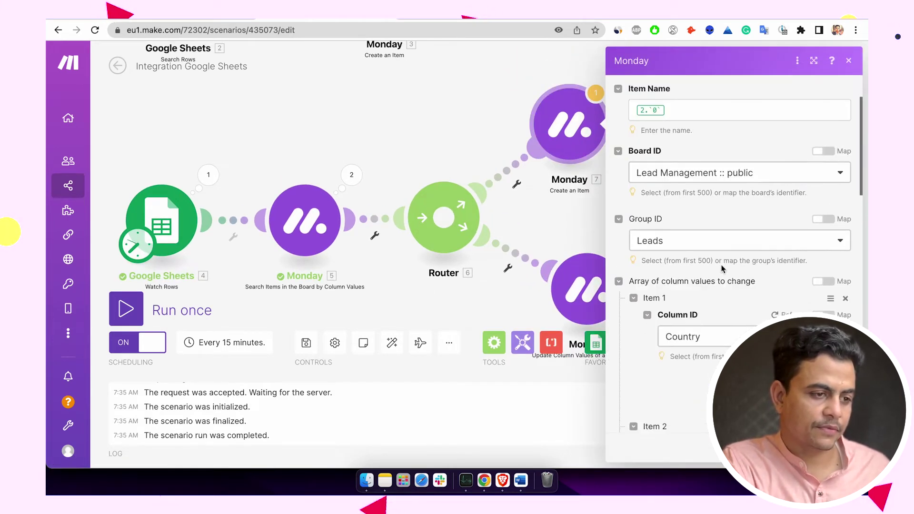
scroll(684, 151, "up", 2)
left_click(684, 181)
key("BackSpace")
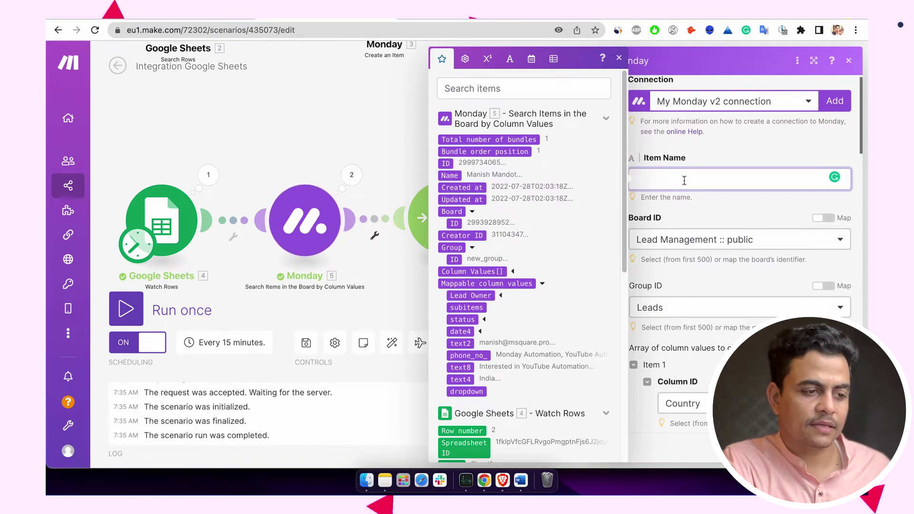
left_click(410, 183)
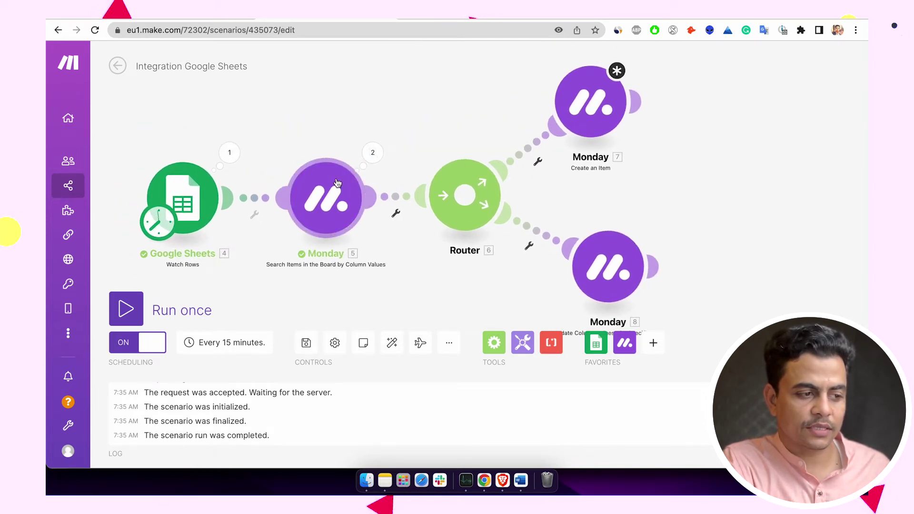
left_click(562, 112)
left_click(671, 191)
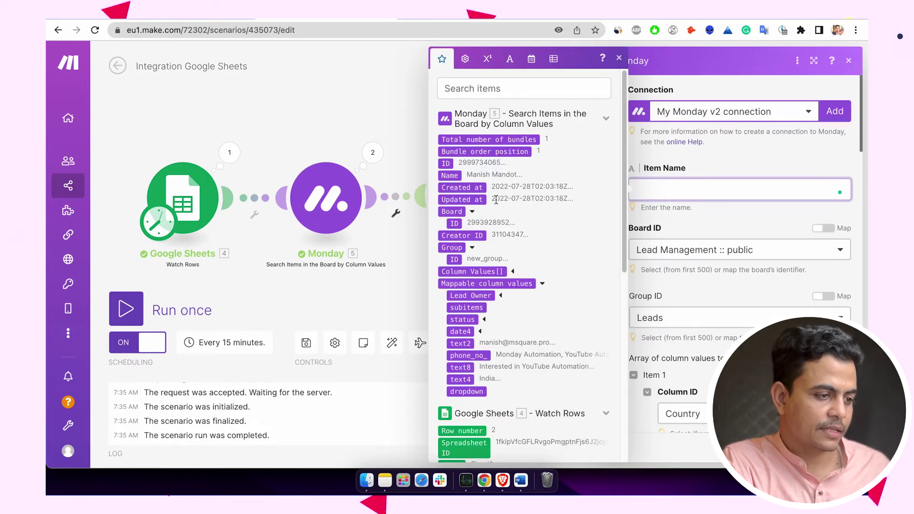
scroll(480, 183, "down", 10)
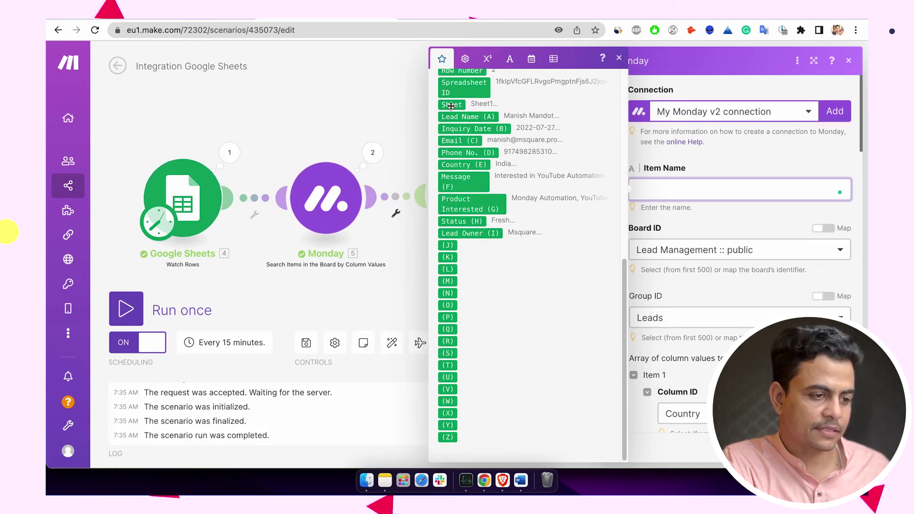
left_click(449, 126)
left_click(449, 117)
key("BackSpace")
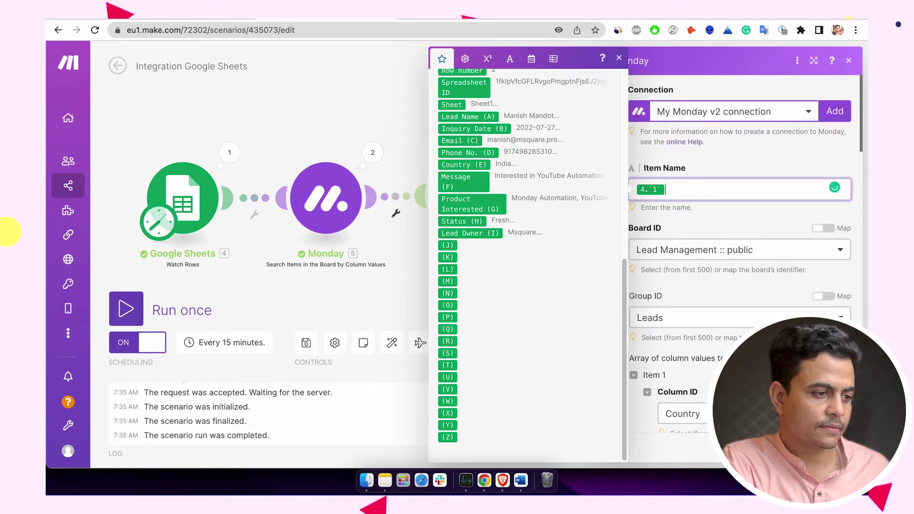
key("BackSpace")
left_click(468, 117)
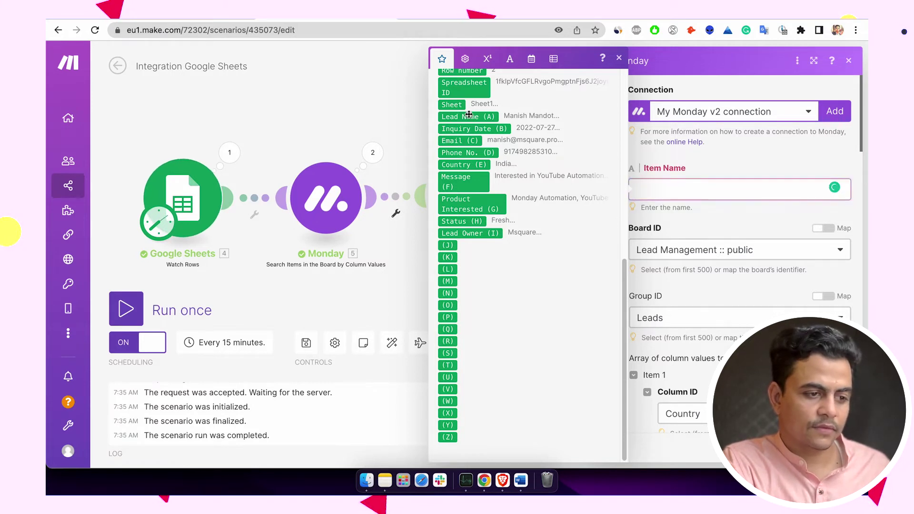
- Remap the Country value to Country (E) and the Email value to Email (C)
scroll(696, 265, "down", 2)
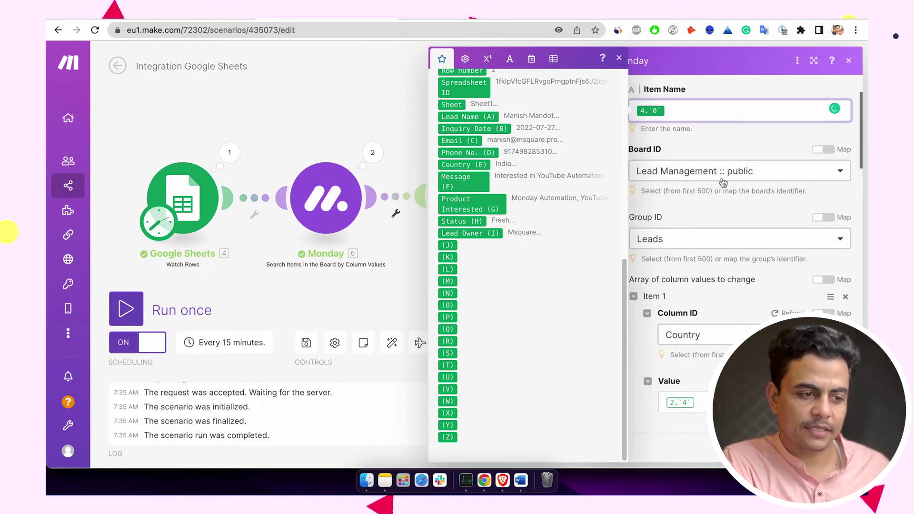
scroll(729, 257, "down", 3)
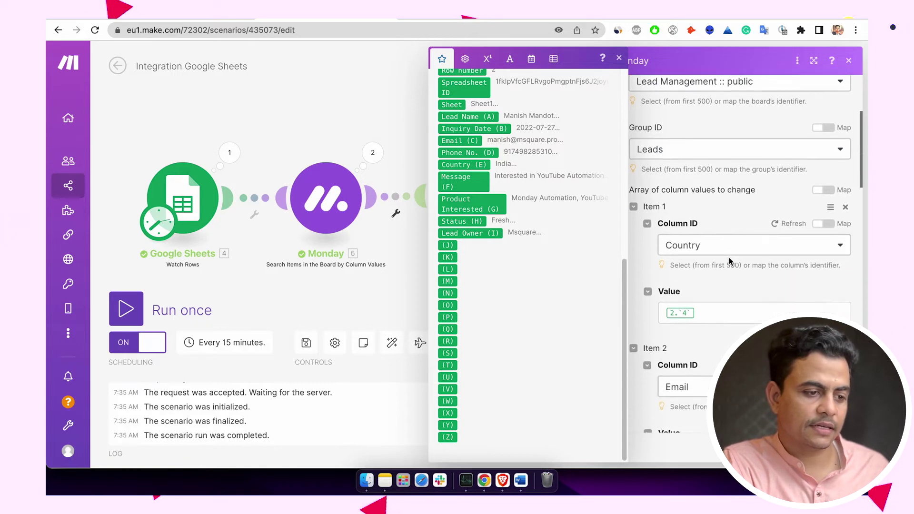
left_click(723, 278)
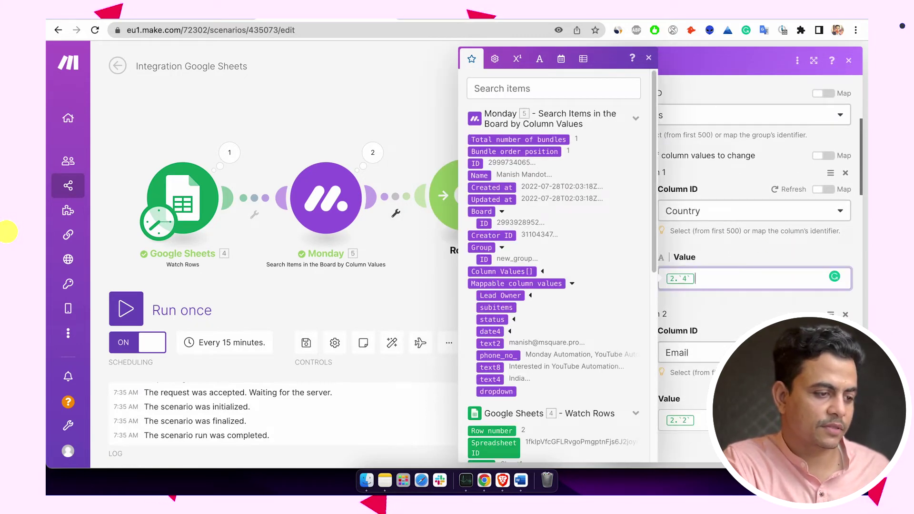
scroll(581, 295, "down", 7)
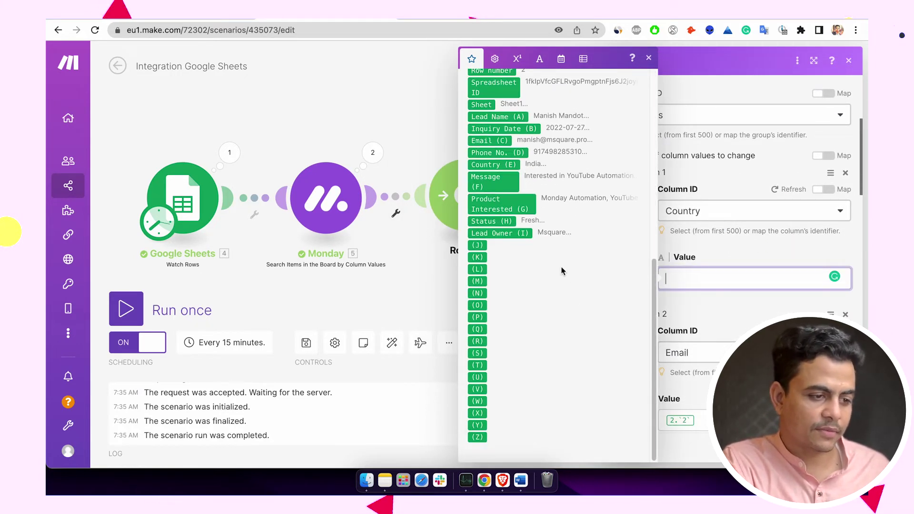
left_click(529, 161)
scroll(724, 296, "down", 2)
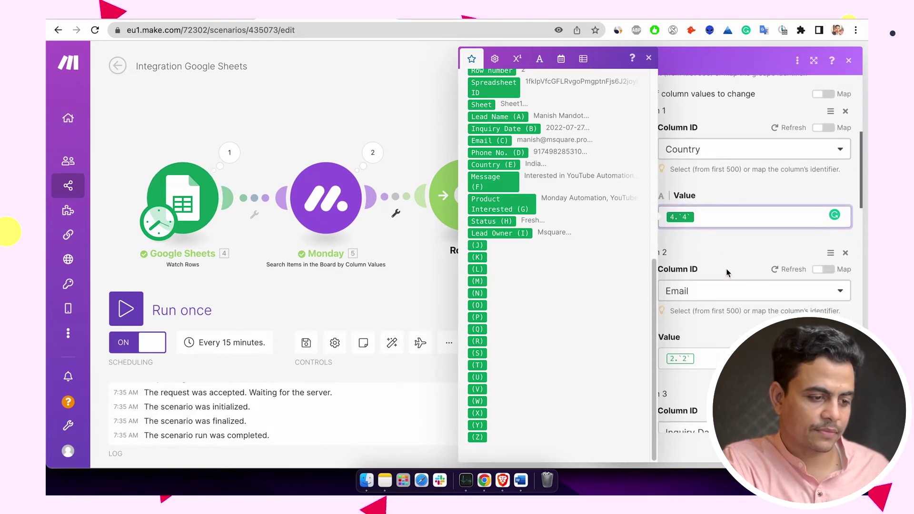
left_click(700, 359)
key("BackSpace")
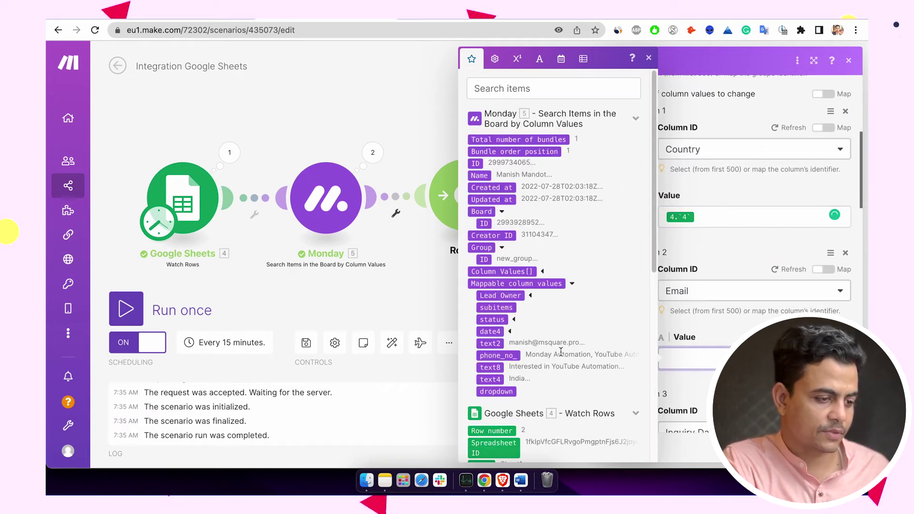
scroll(561, 352, "down", 5)
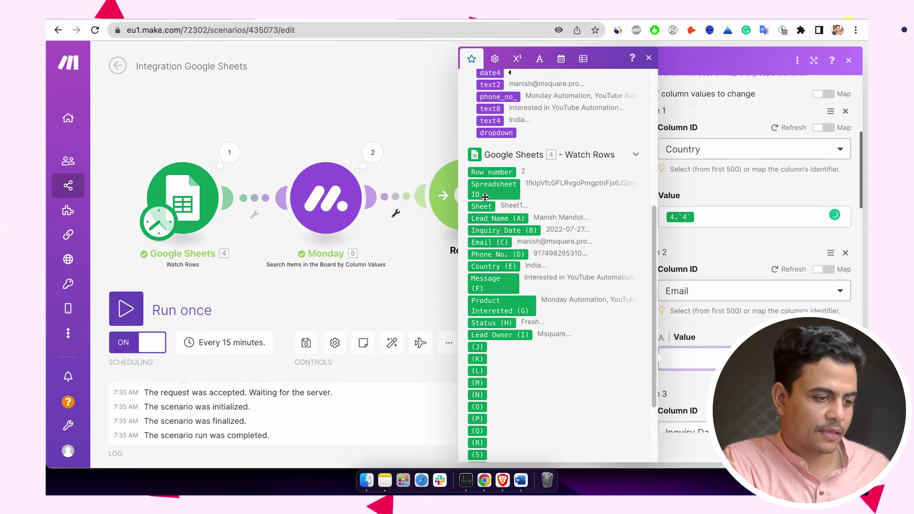
left_click(483, 243)
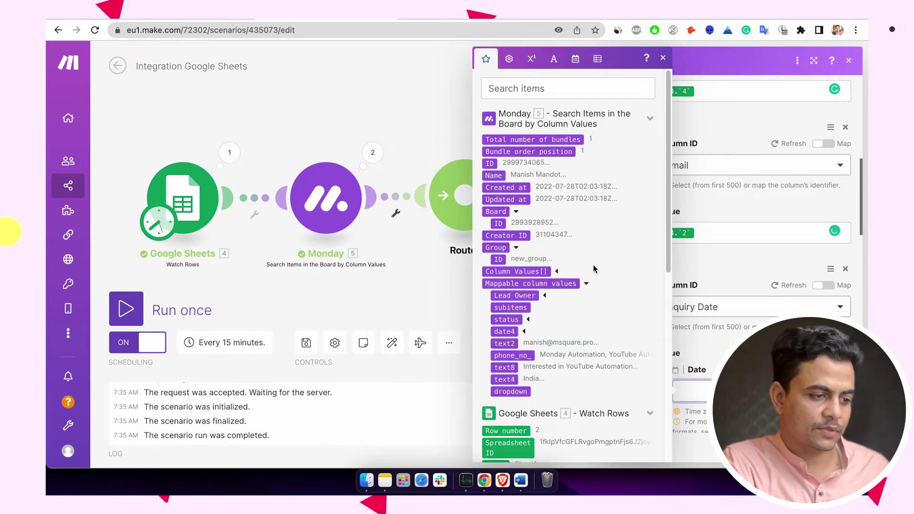
- Map Inquiry Date (B) into the date value and Message (F) into the Message value
scroll(594, 269, "down", 5)
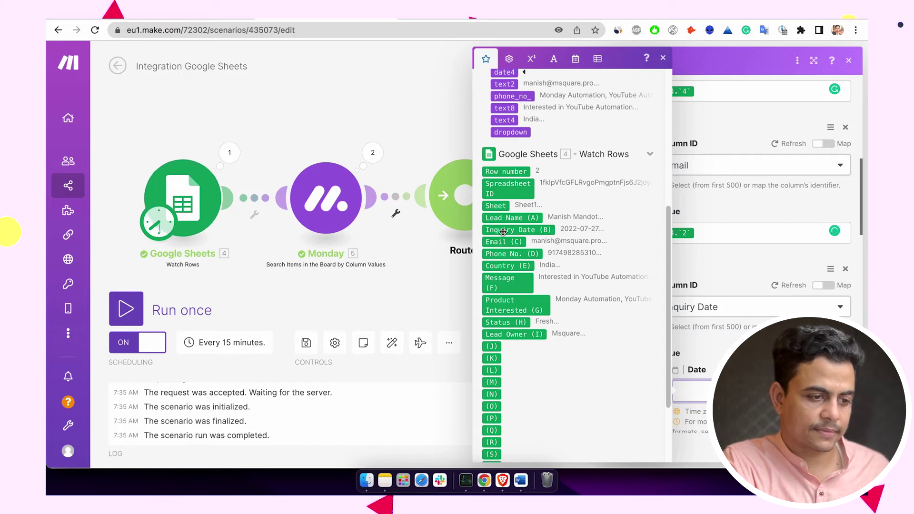
left_click(503, 232)
scroll(733, 299, "down", 6)
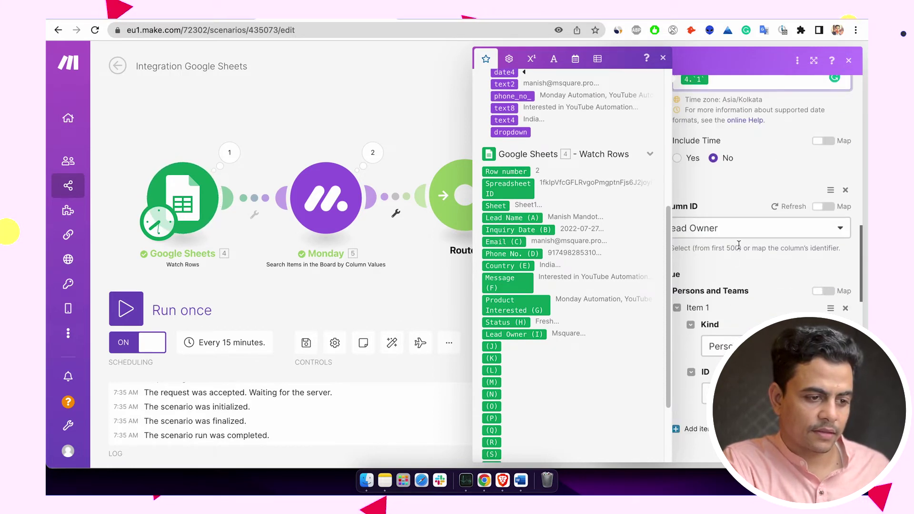
scroll(739, 245, "down", 2)
scroll(733, 285, "down", 5)
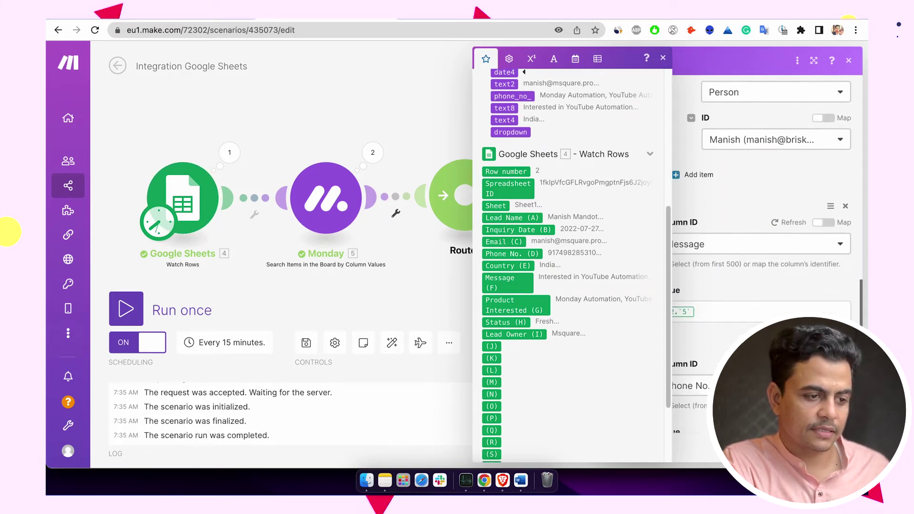
left_click(730, 304)
key("BackSpace")
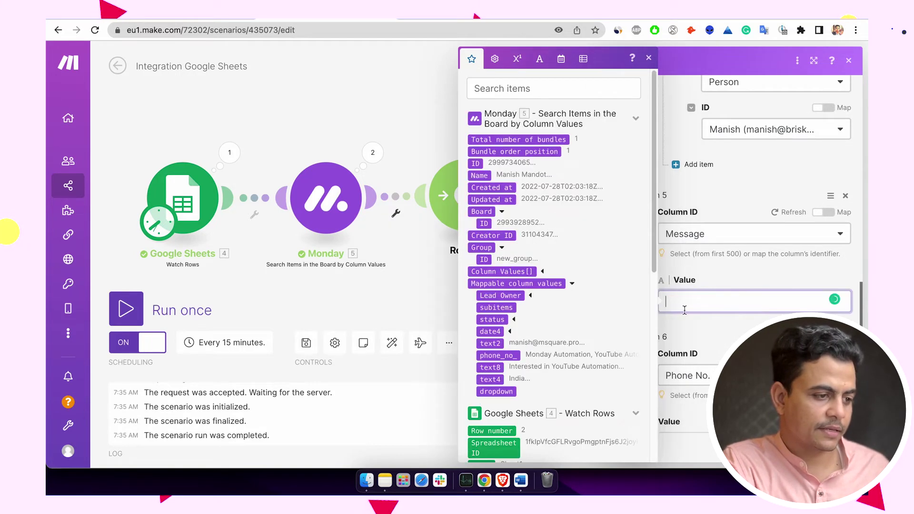
scroll(503, 219, "down", 10)
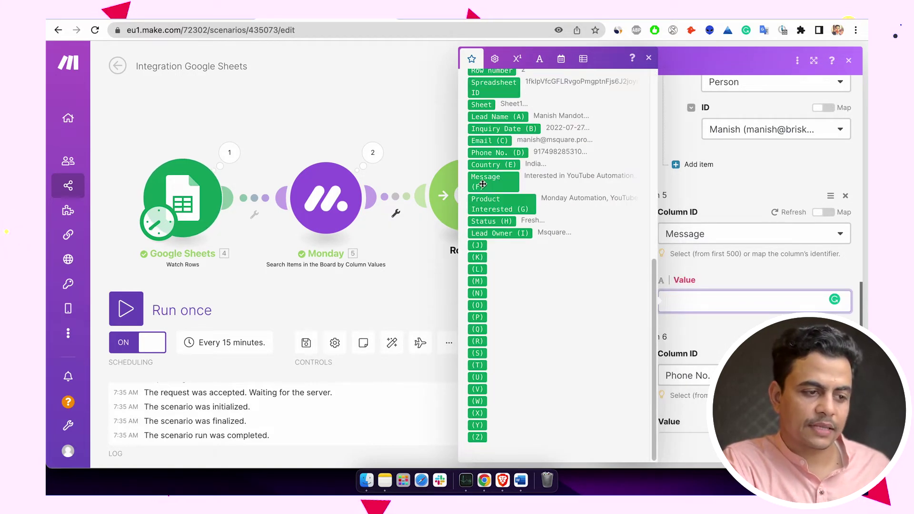
left_click(484, 181)
- Replace the Phone No. value with the sheet's Phone No. (D)
scroll(703, 319, "down", 8)
scroll(703, 319, "up", 1)
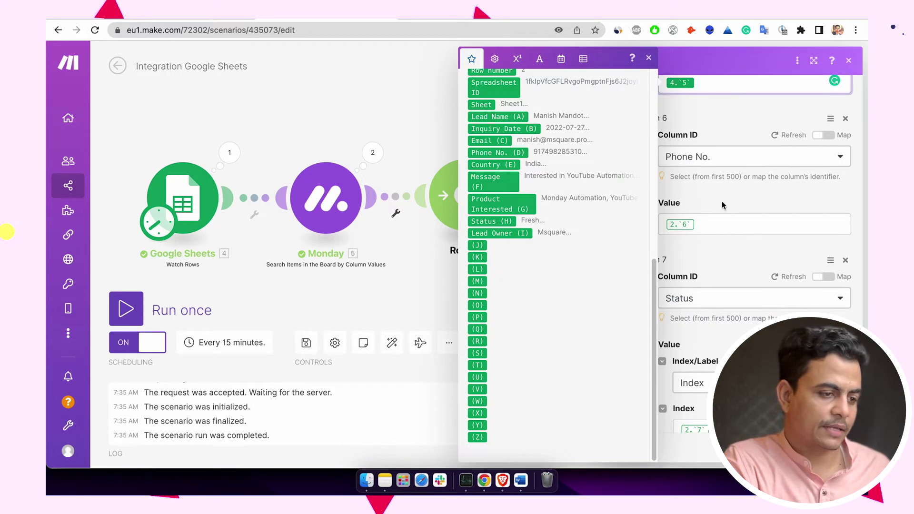
left_click(722, 223)
key("BackSpace")
scroll(634, 247, "down", 4)
scroll(633, 247, "down", 4)
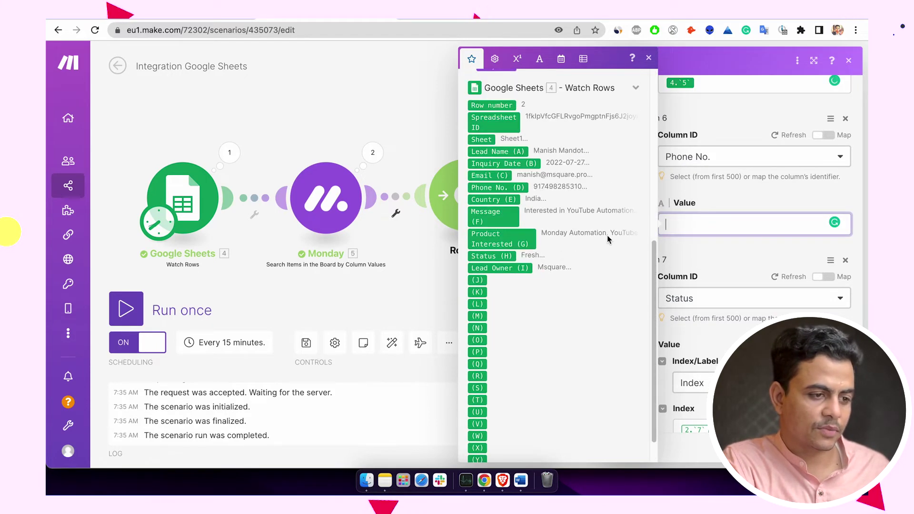
left_click(491, 187)
- Set Status to match by Label, mapped to the sheet's Status (H), and close the module
scroll(730, 261, "down", 3)
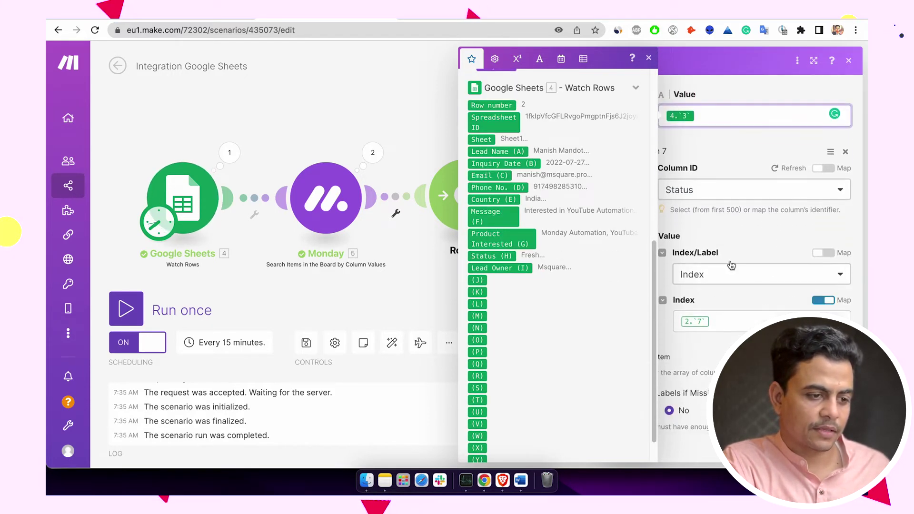
left_click(737, 265)
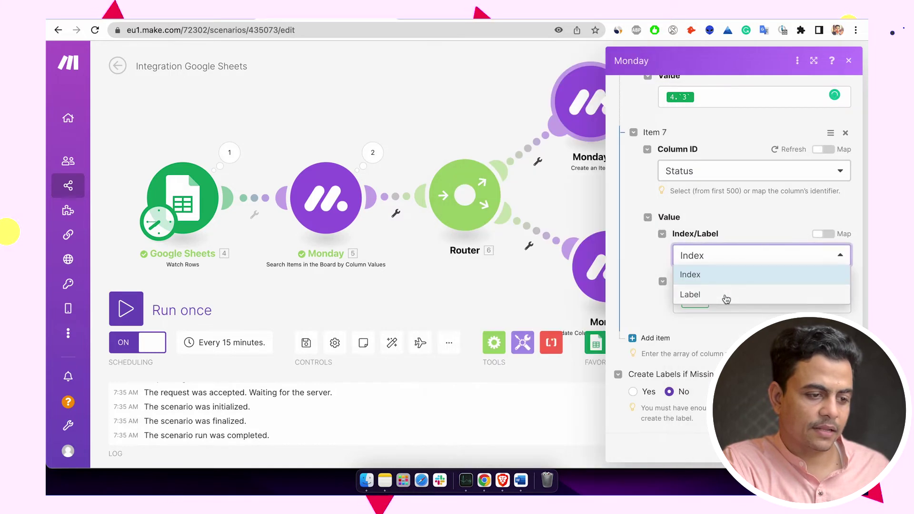
left_click(726, 299)
left_click(718, 304)
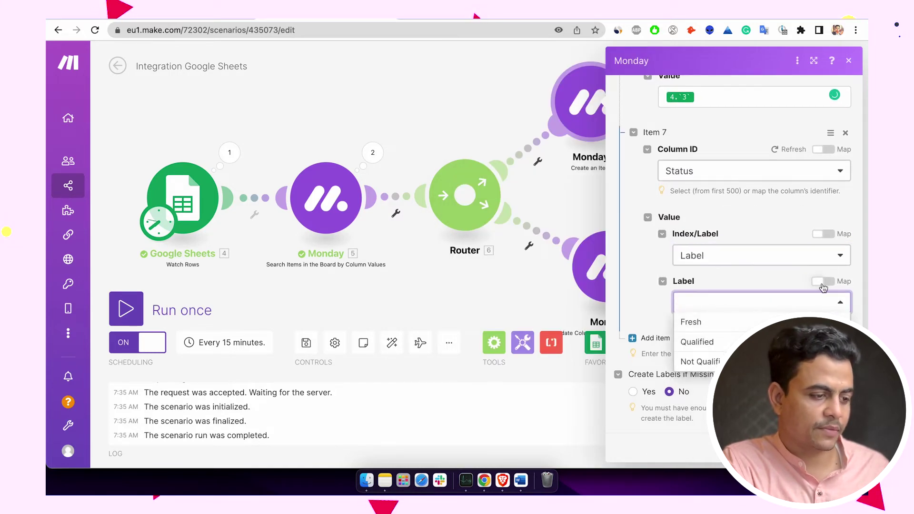
left_click(823, 283)
left_click(738, 304)
scroll(537, 367, "down", 5)
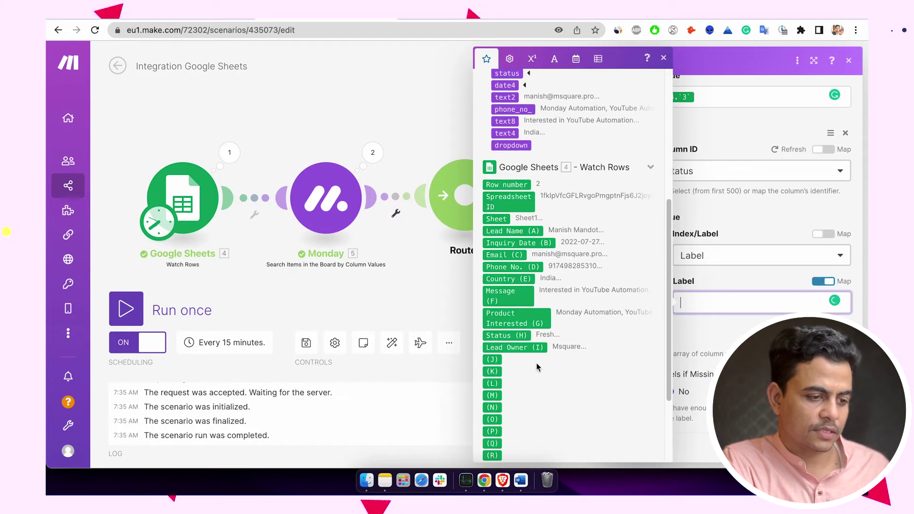
left_click(506, 336)
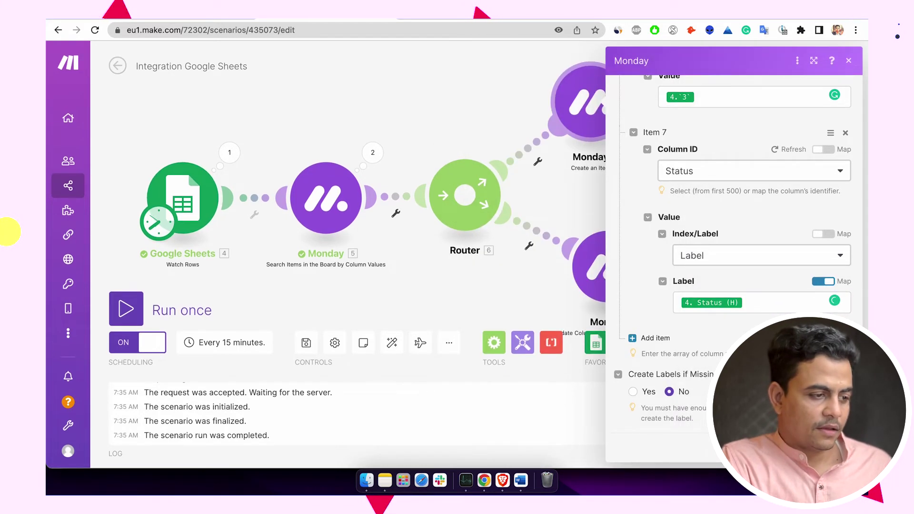
left_click(833, 448)
- Select the stray Search Rows and Create an Item modules and delete them
left_click_drag(392, 300, 523, 269)
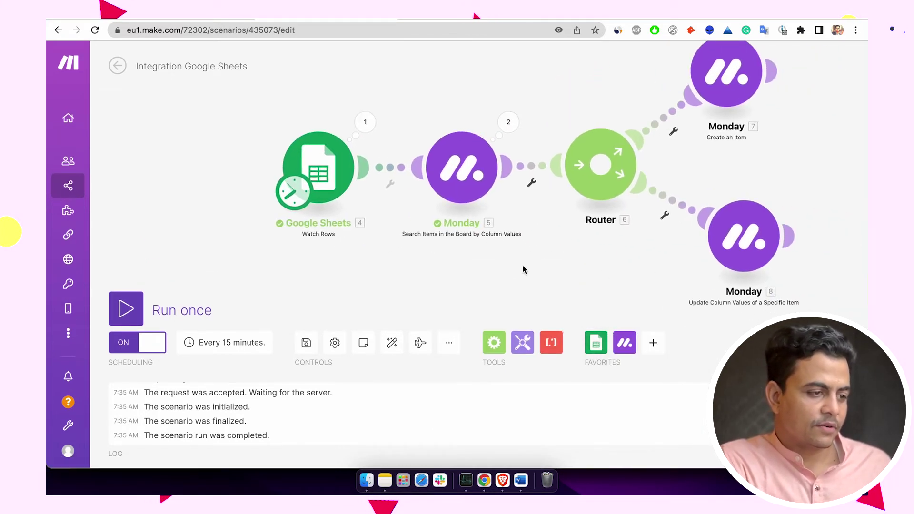
left_click_drag(510, 92, 430, 298)
left_click_drag(569, 210, 209, 157)
right_click(238, 133)
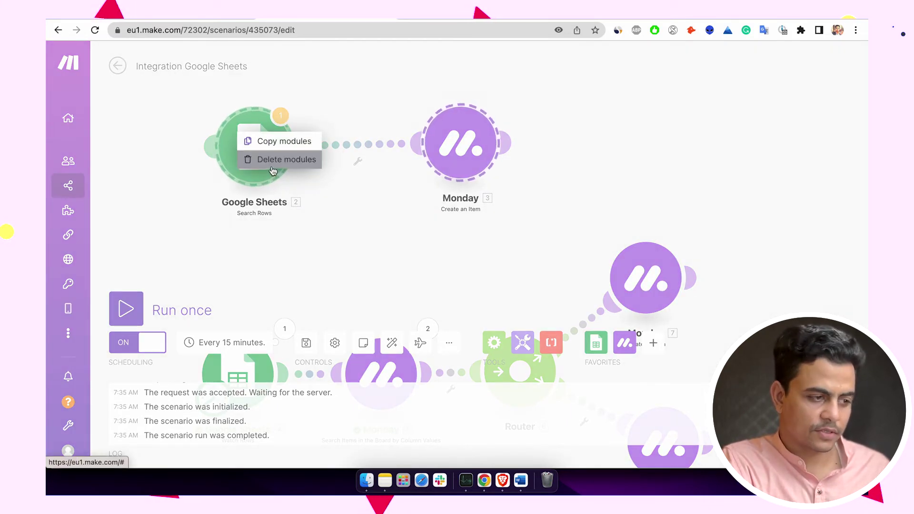
left_click(272, 166)
- Auto-align the scenario and set up a filter on the route to Create an Item
left_click(392, 343)
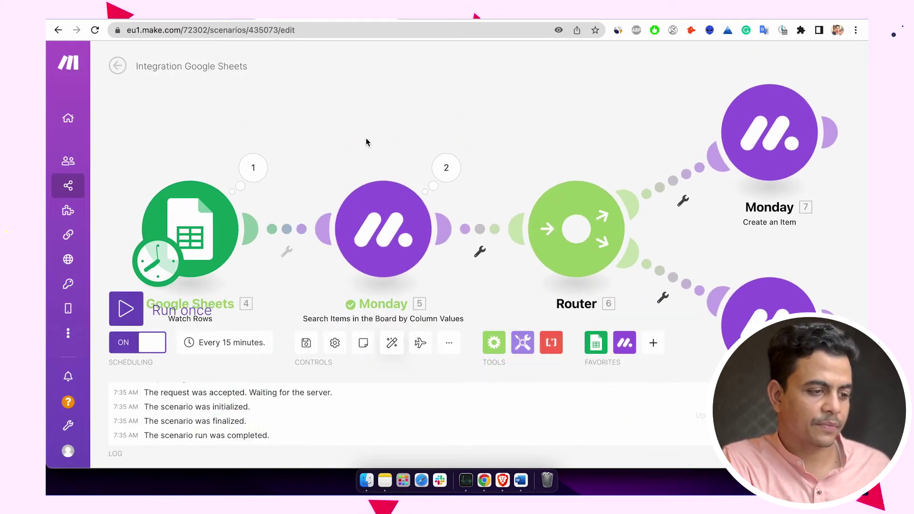
left_click_drag(365, 138, 383, 108)
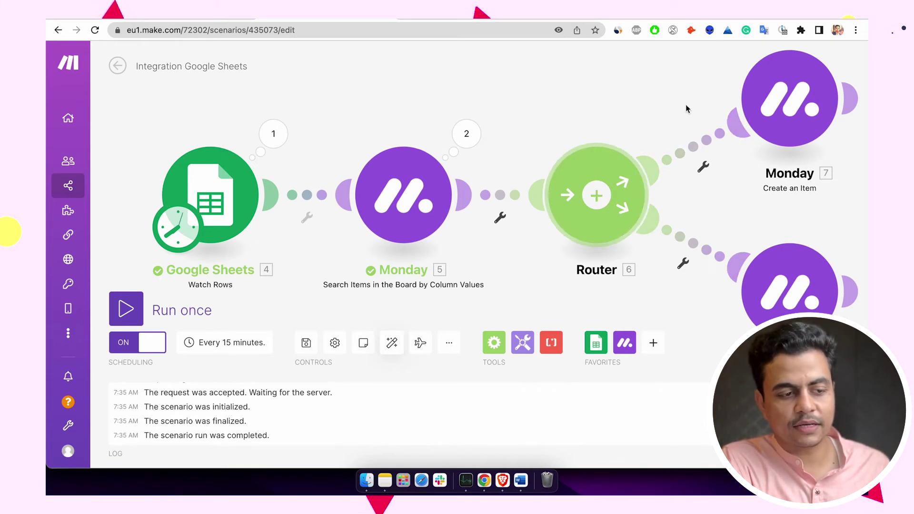
left_click(723, 144)
left_click(548, 198)
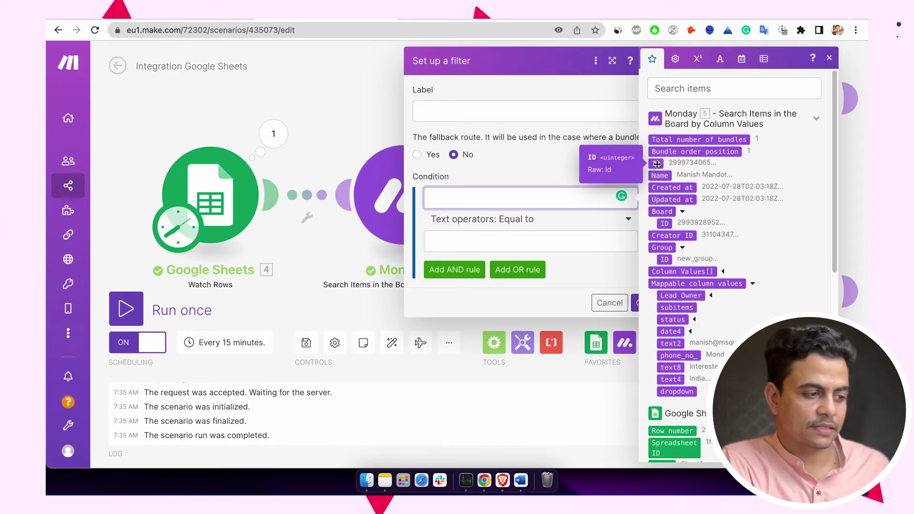
- Filter the Create an Item route to pass only when the search result ID does not exist
left_click(358, 136)
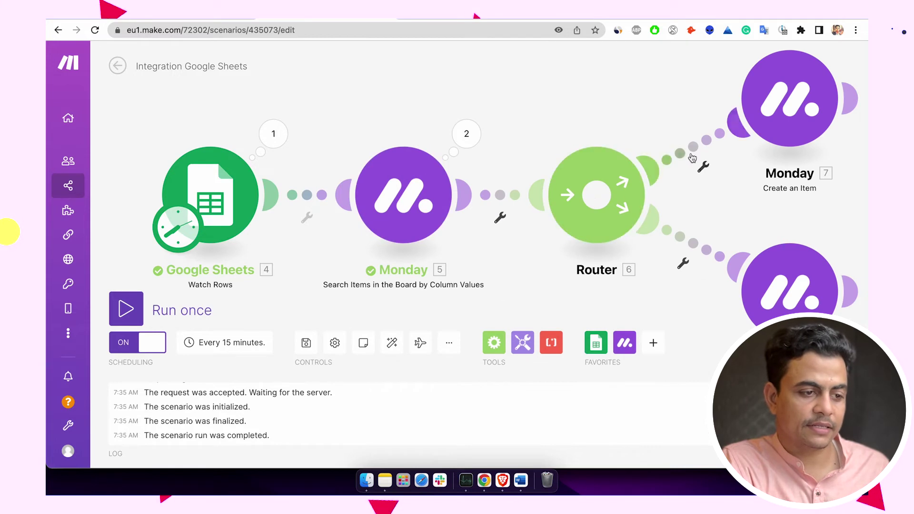
right_click(692, 159)
left_click(661, 146)
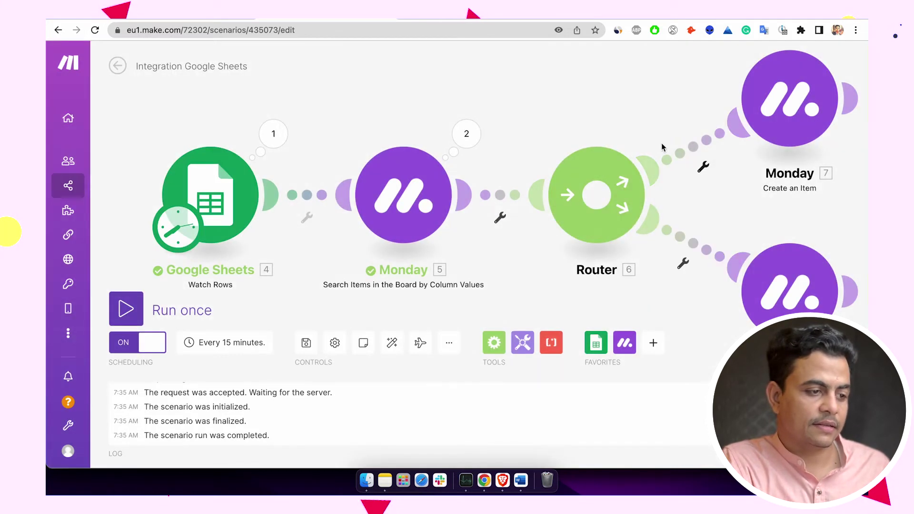
left_click(589, 205)
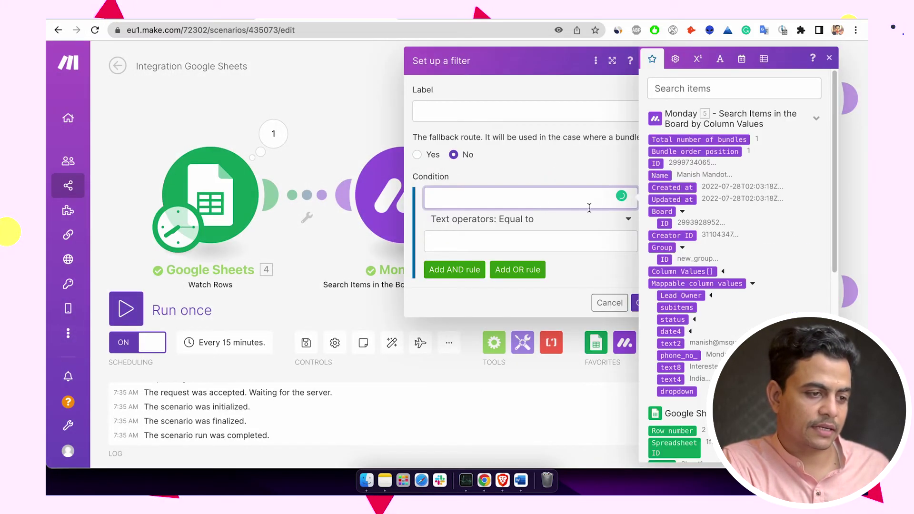
left_click(656, 163)
left_click(571, 219)
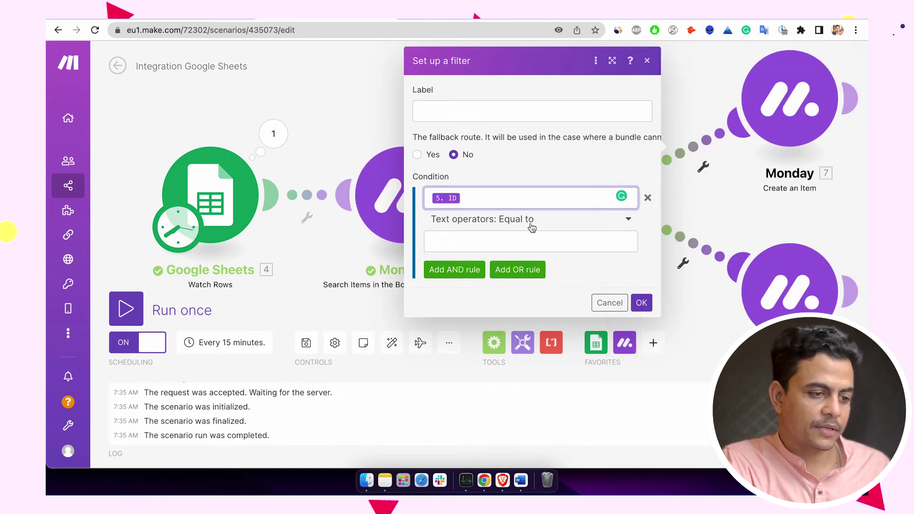
left_click(499, 293)
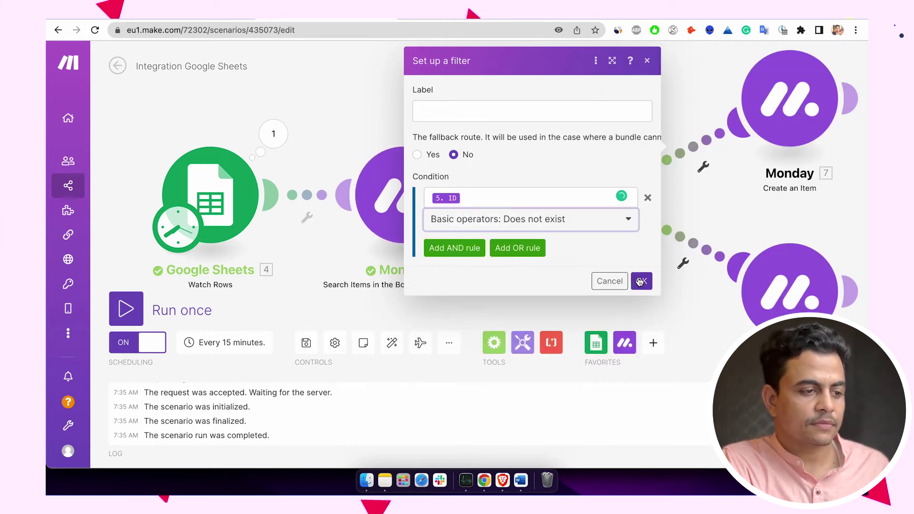
left_click(640, 281)
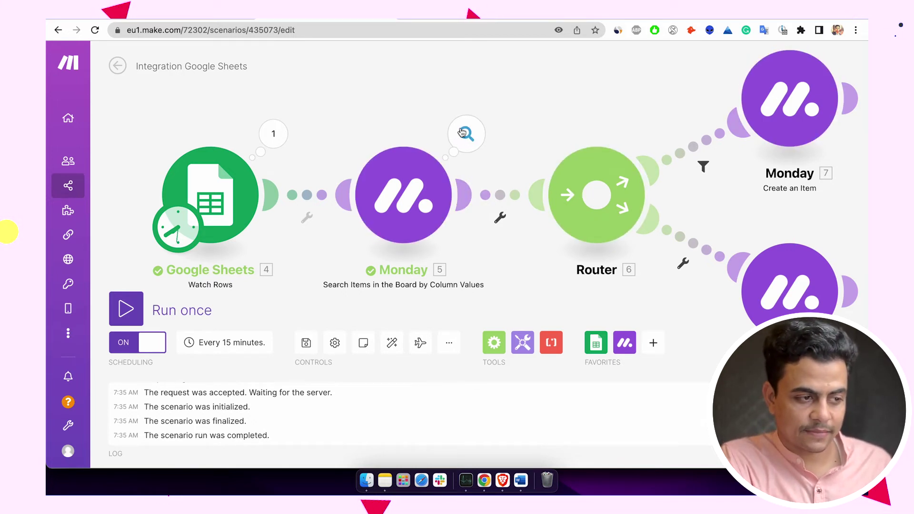
- Check the Monday search output, then filter the update route to require that the ID exists
left_click(461, 133)
left_click(538, 133)
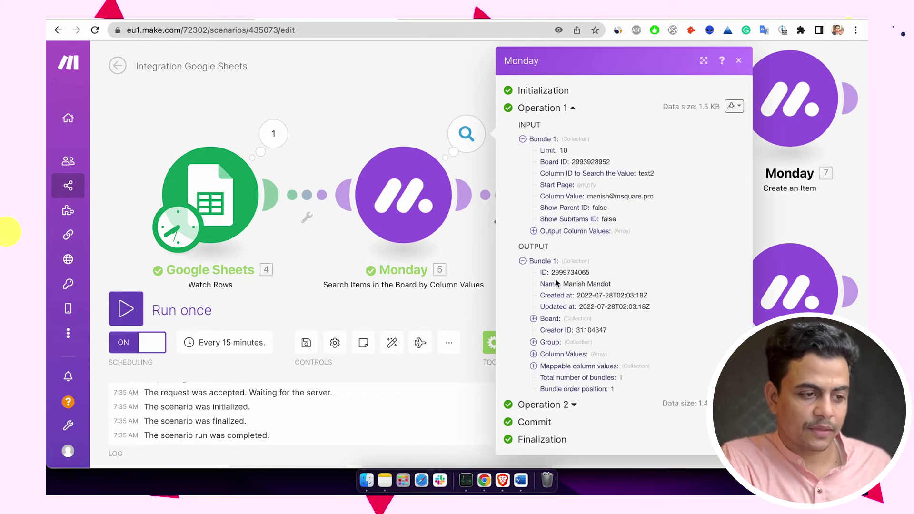
left_click(455, 261)
left_click(679, 250)
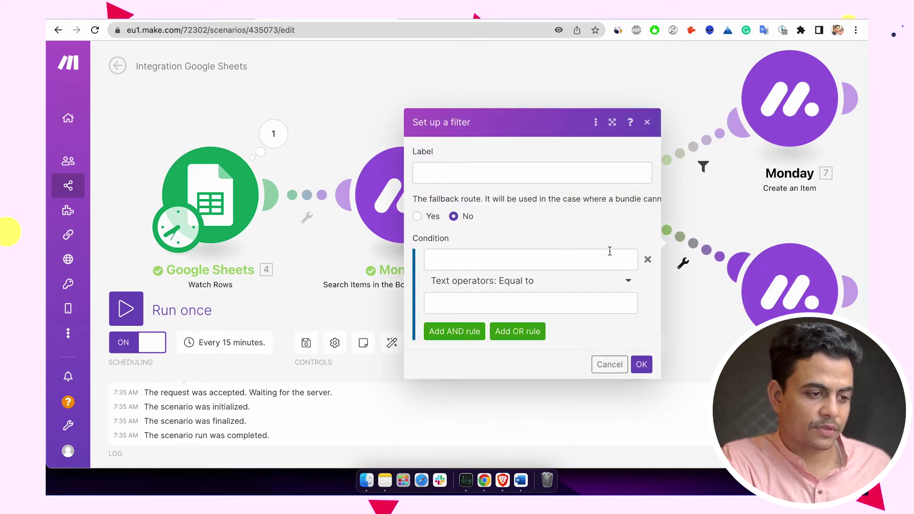
left_click(569, 259)
left_click(656, 164)
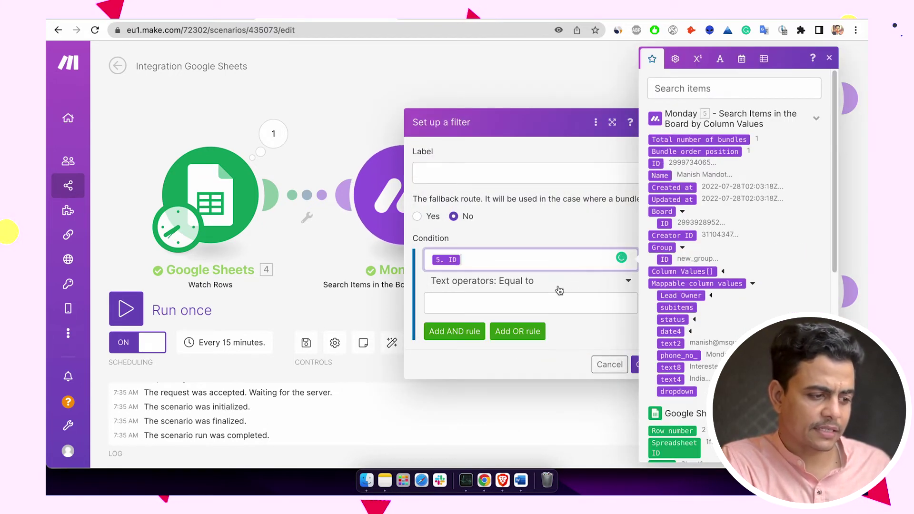
left_click(524, 281)
left_click(477, 355)
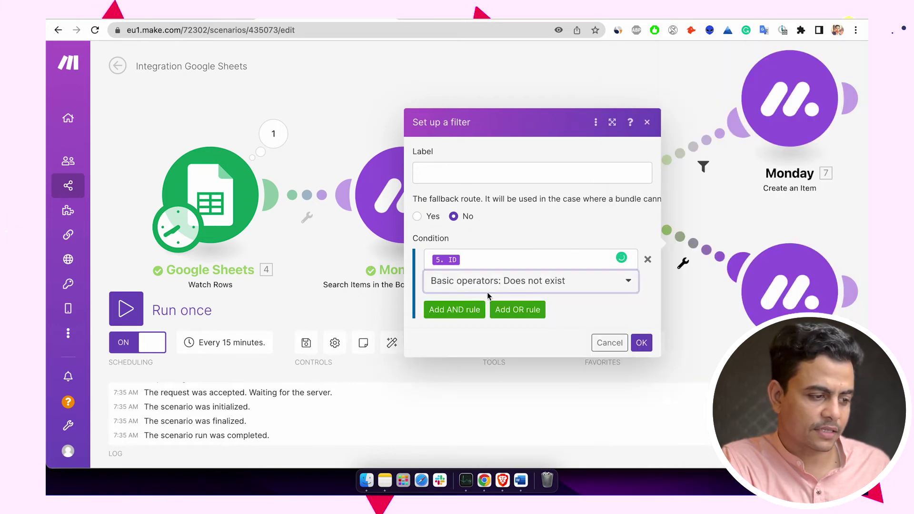
left_click(488, 288)
left_click(467, 336)
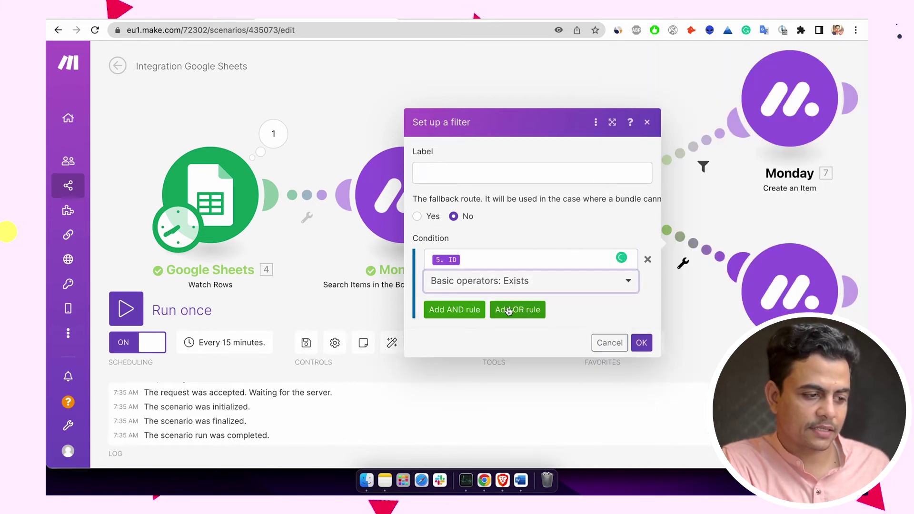
left_click(640, 342)
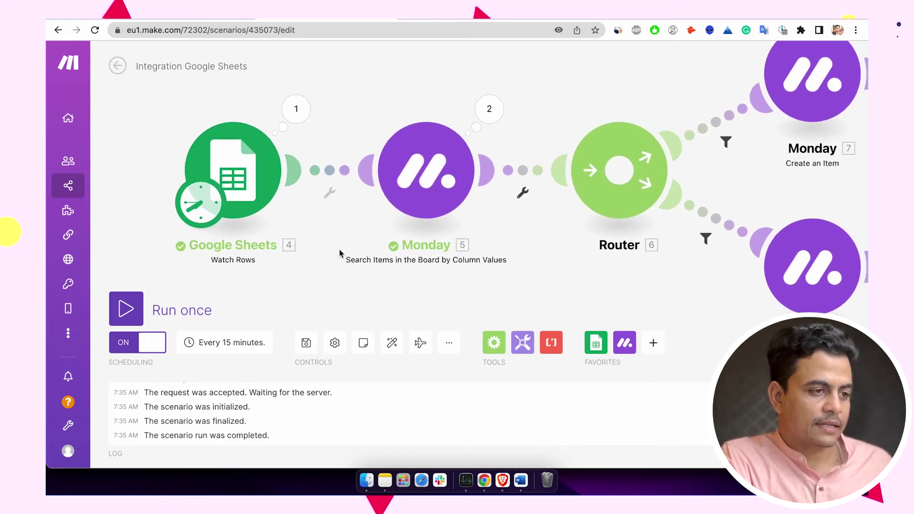
- Delete all four leads from the monday.com Lead Management board
left_click(564, 19)
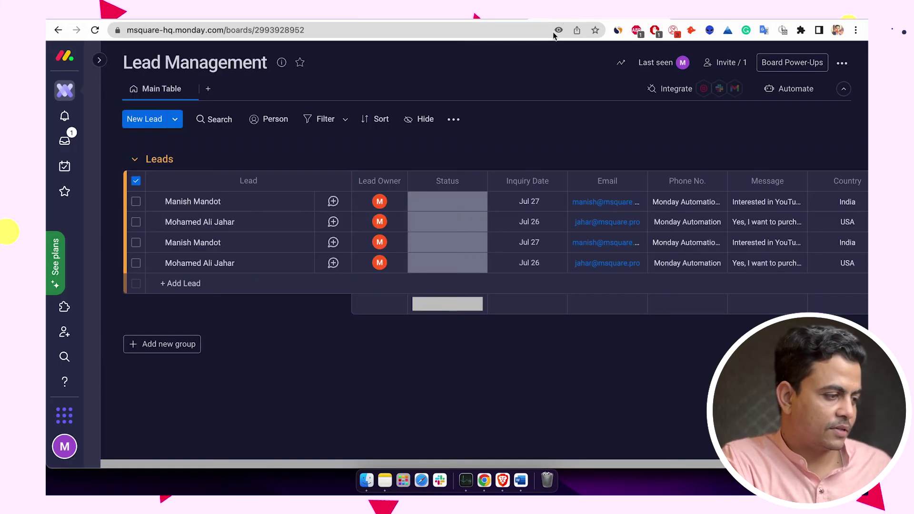
left_click(136, 182)
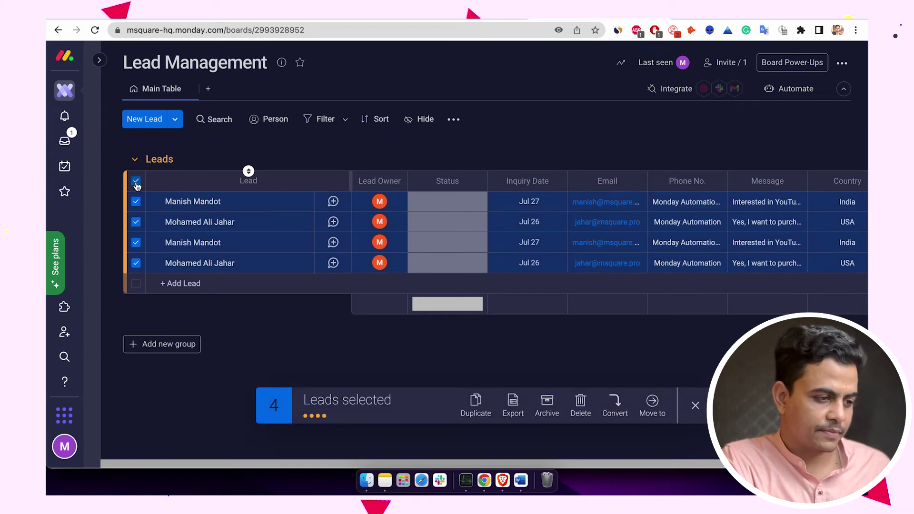
left_click(581, 405)
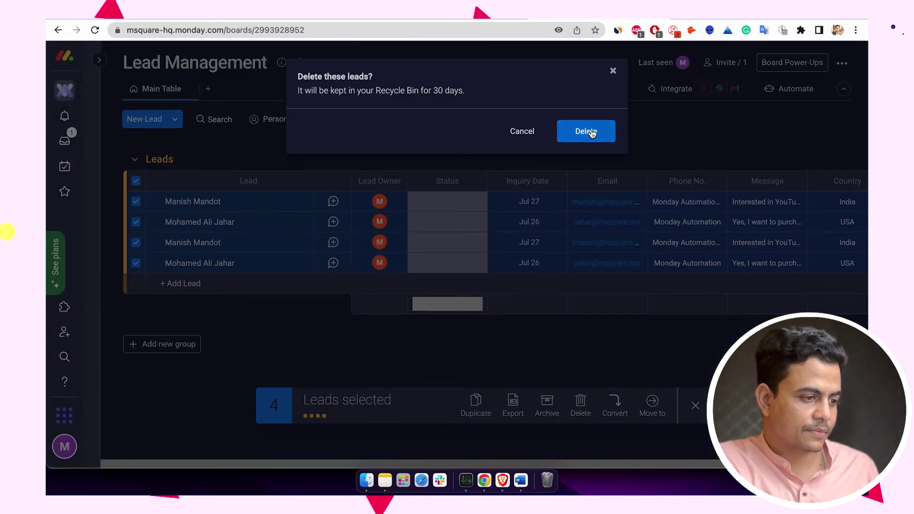
left_click(586, 131)
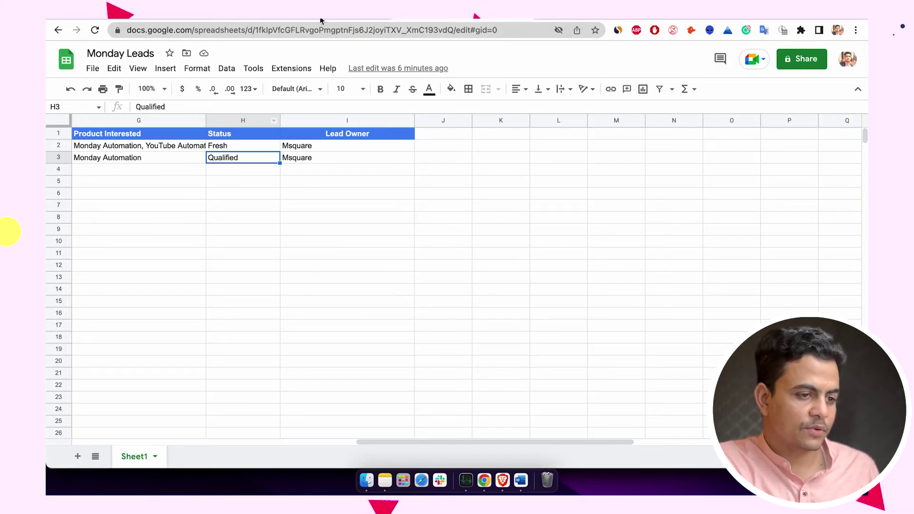
- Review the two lead rows in Monday Leads and their Status values, Fresh and Qualified
scroll(207, 293, "left", 10)
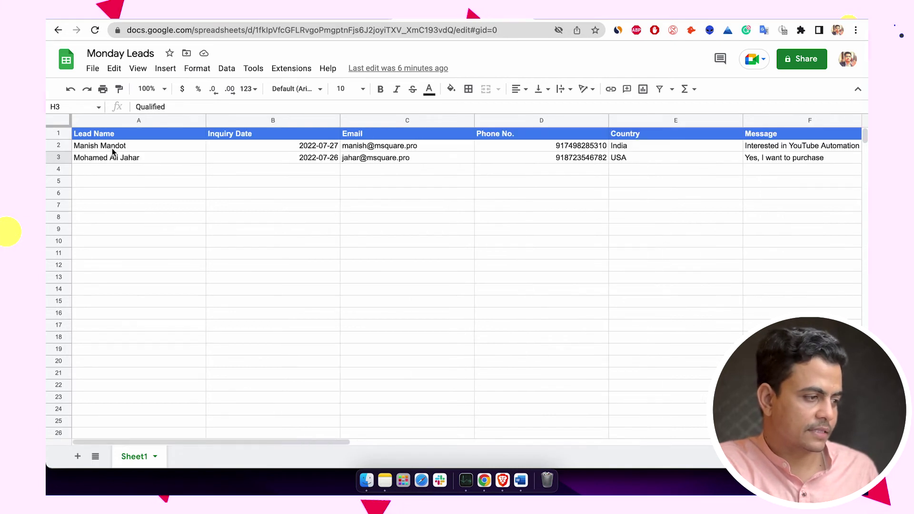
left_click_drag(113, 152, 143, 172)
left_click(348, 177)
scroll(348, 177, "right", 10)
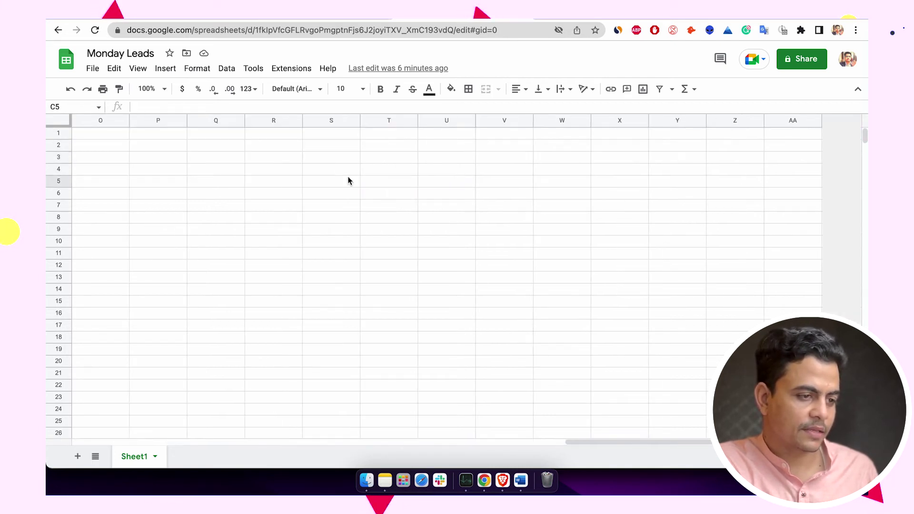
scroll(348, 177, "left", 10)
scroll(349, 177, "right", 4)
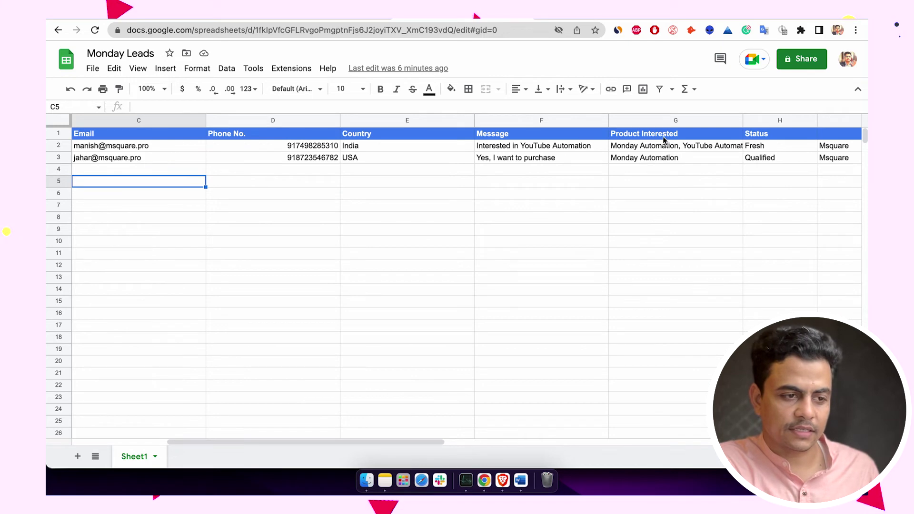
left_click(765, 147)
left_click(764, 157)
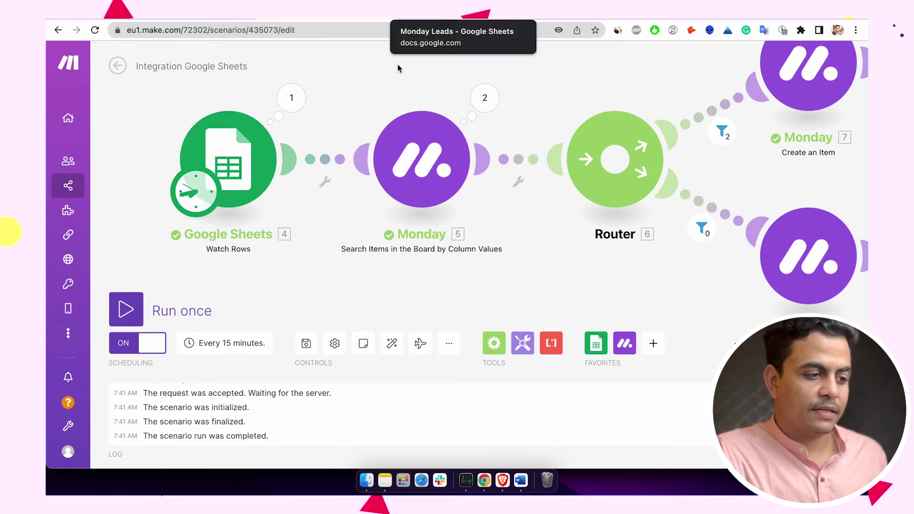
- Test-run the scenario, inspect the Google Sheets trigger's output, and run it again
scroll(316, 139, "up", 3)
scroll(316, 139, "right", 2)
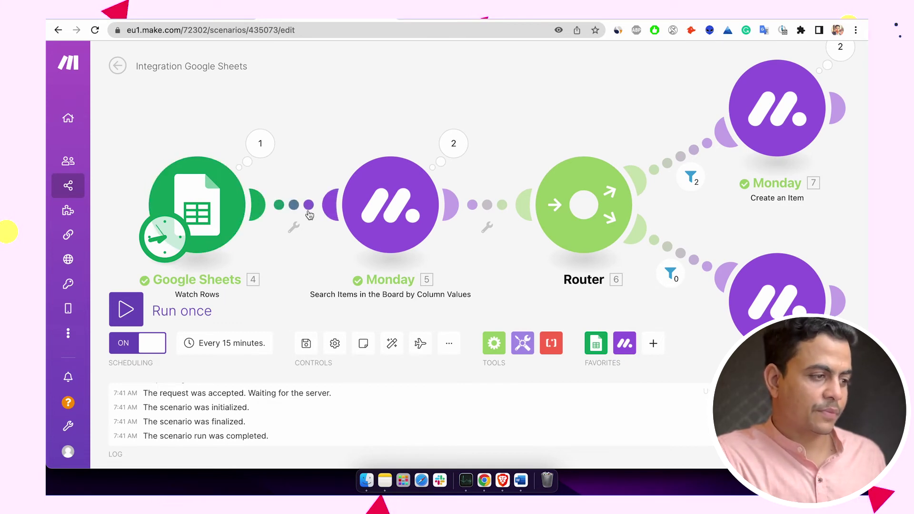
left_click(183, 310)
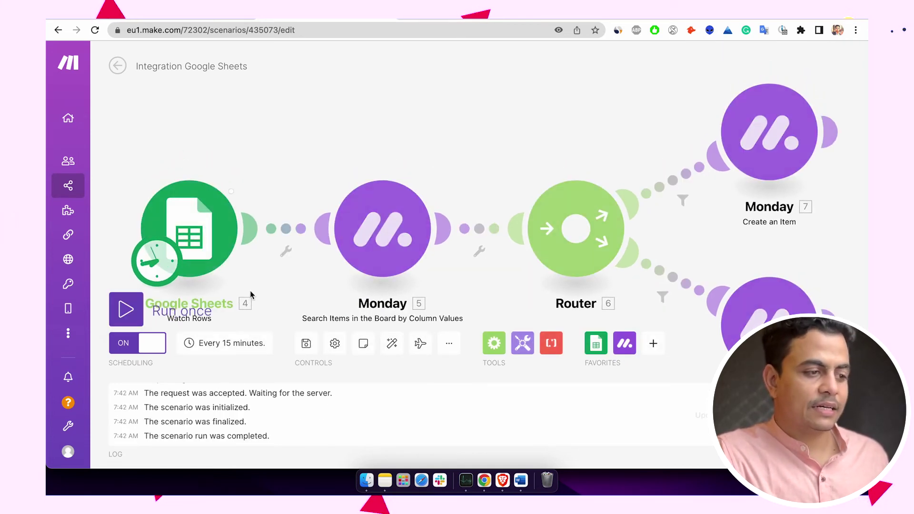
left_click(252, 166)
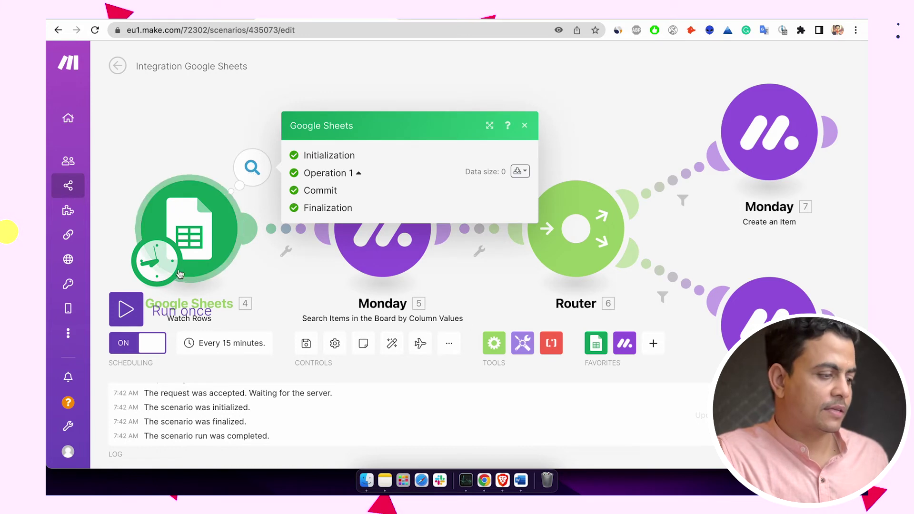
left_click(136, 310)
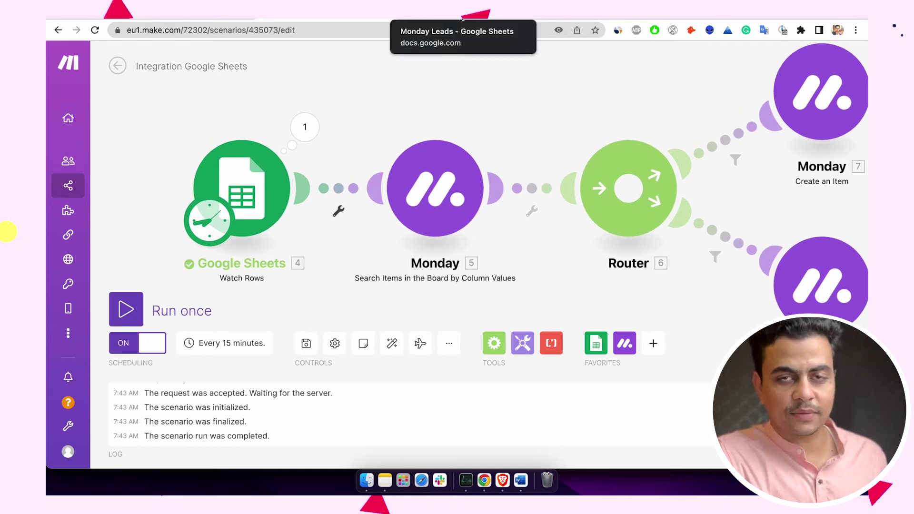
- Copy the row 3 lead into the empty row 4 of Monday Leads
left_click(462, 19)
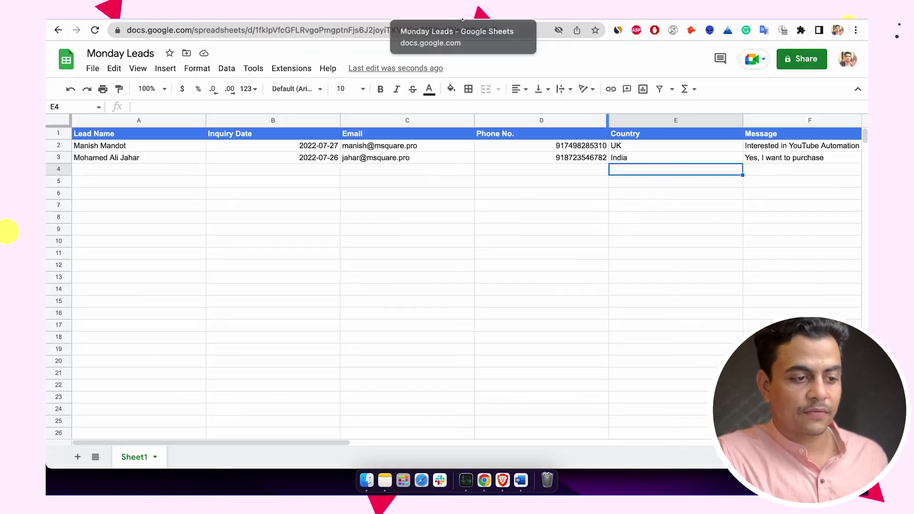
left_click(135, 158)
key("super+shift+Right")
key("super+c")
key("Down")
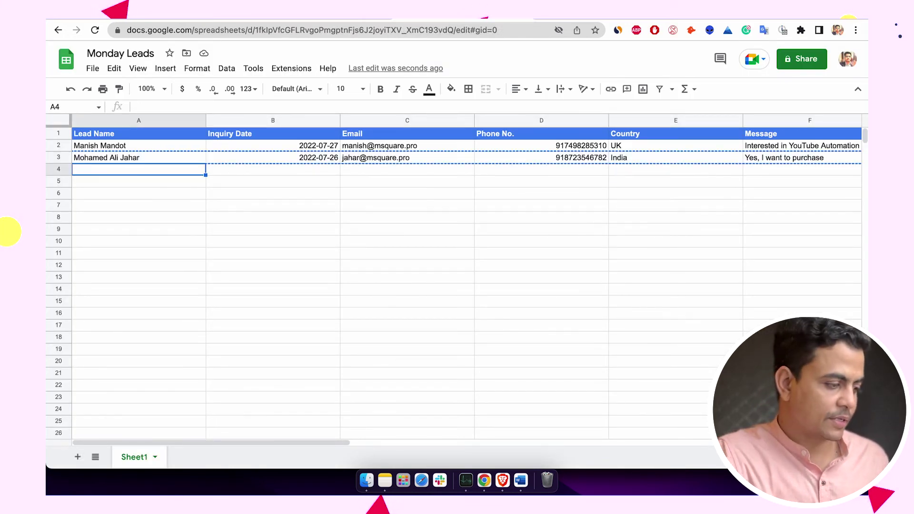
key("super+v")
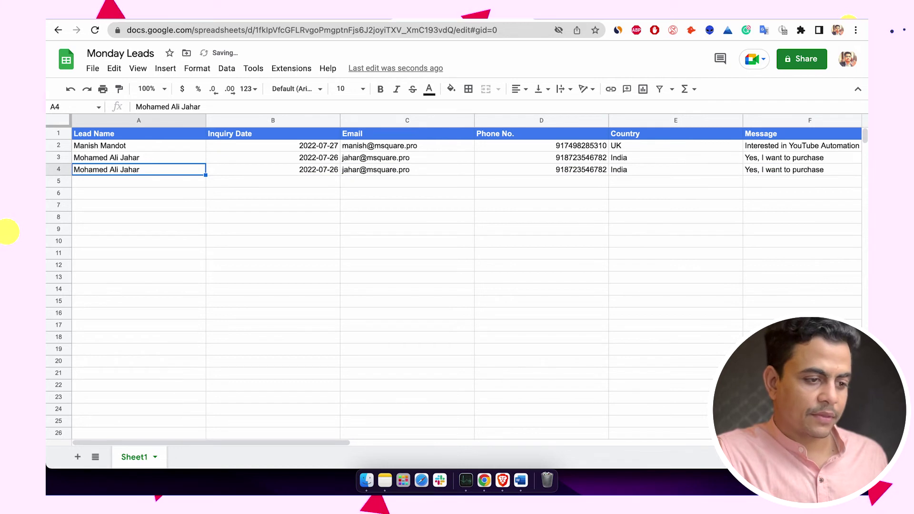
- Enter the new lead's name in A4 and change the inquiry date to 2022-07-25
type("Nutan")
key("Return")
key("Down")
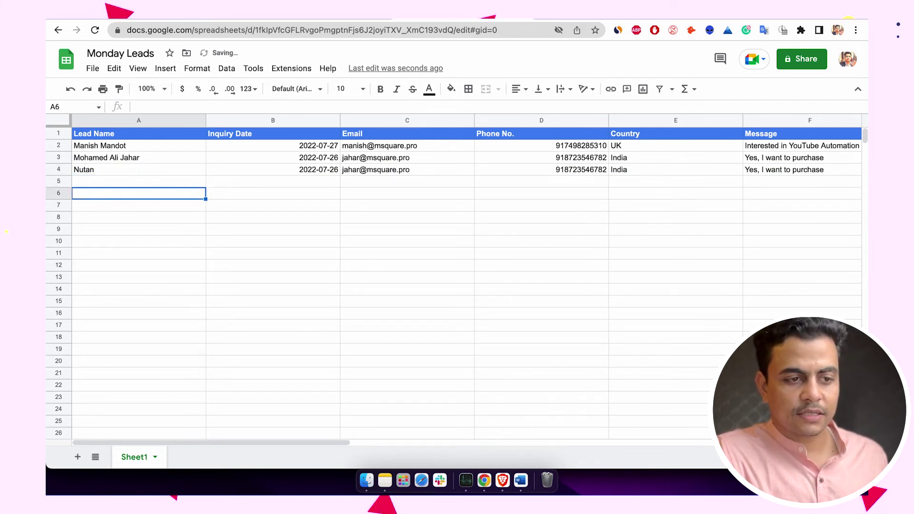
key("Right")
key("Up")
key("Right")
key("Left")
key("Up")
key("BackSpace")
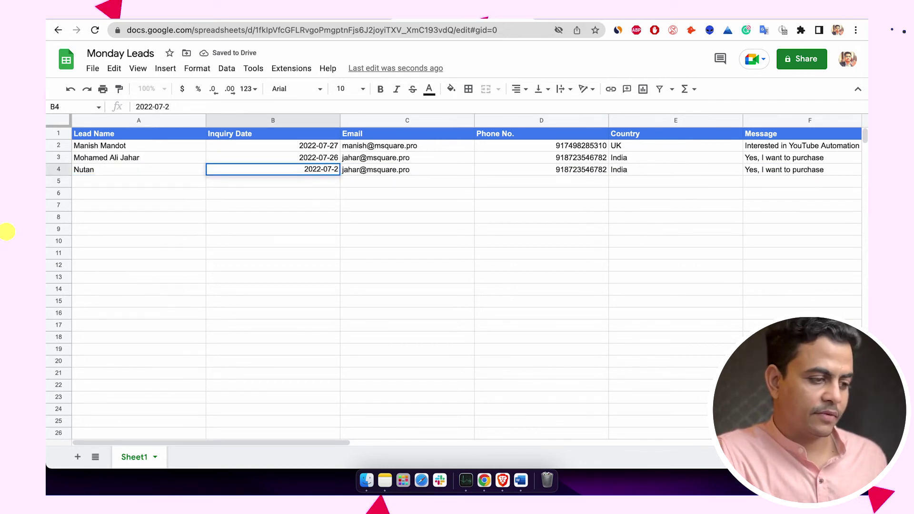
type("5")
key("Return")
key("Up")
- Replace row 4's email and phone number with the new contact's details
key("Right")
key("Return")
key("super+a")
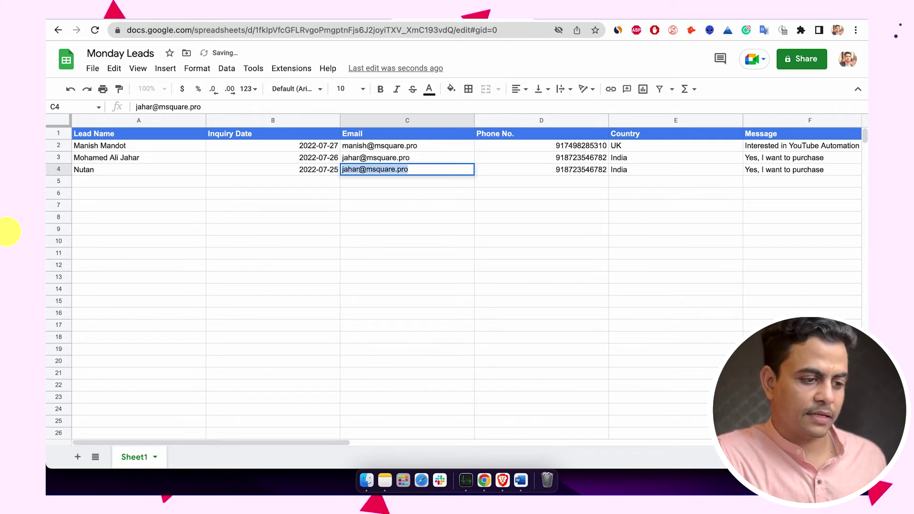
type("n")
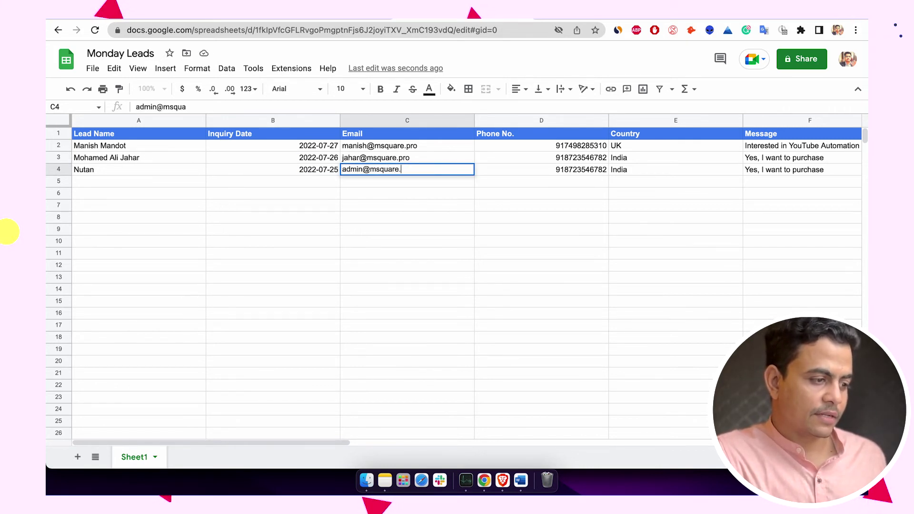
key("Return")
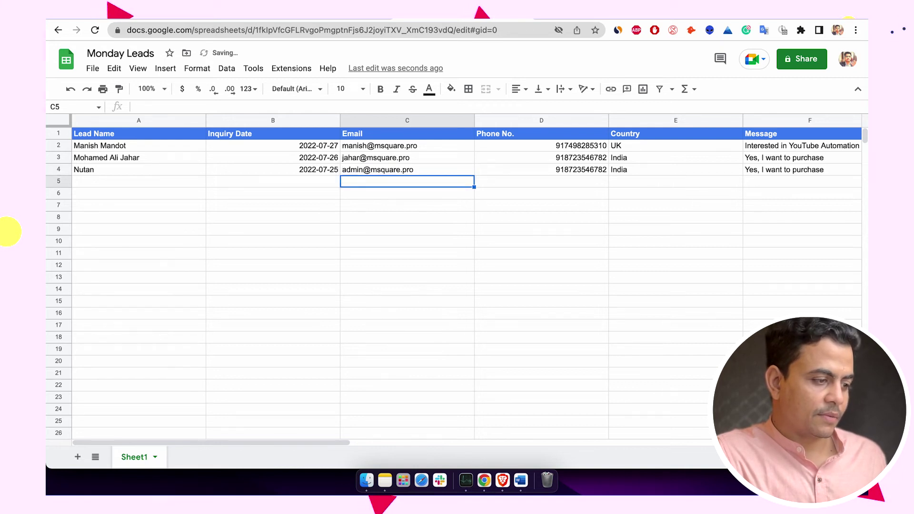
key("Up")
key("Right")
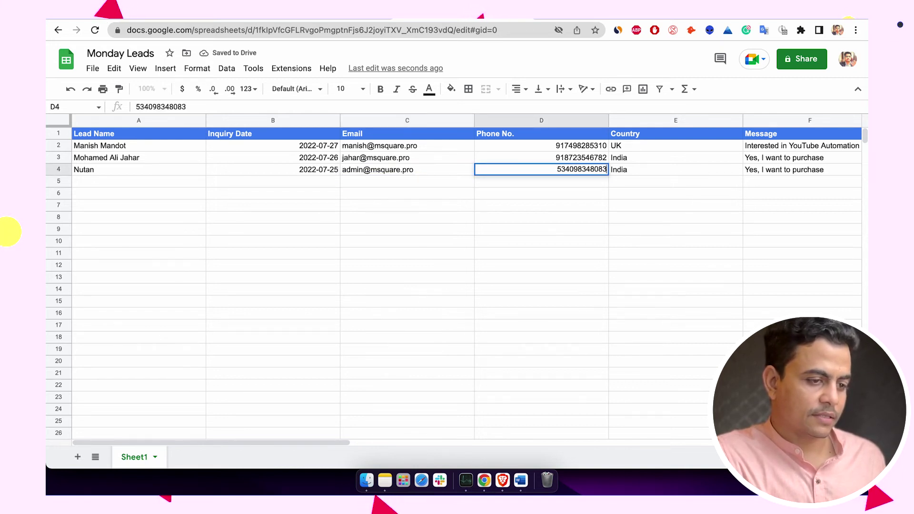
key("Up")
- Set the new lead's country to USA and status to Fresh
key("Down")
key("Right")
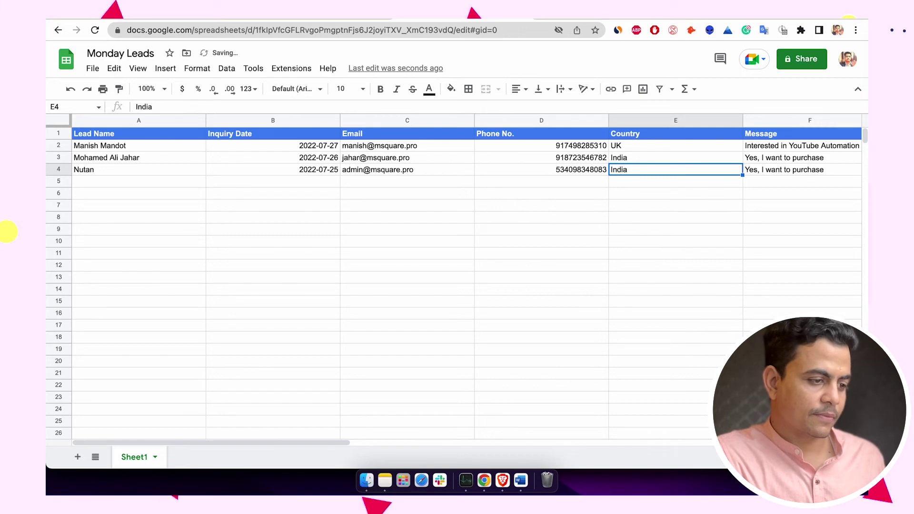
type("U")
key("Tab")
key("Tab")
key("Tab")
key("Tab")
key("Tab")
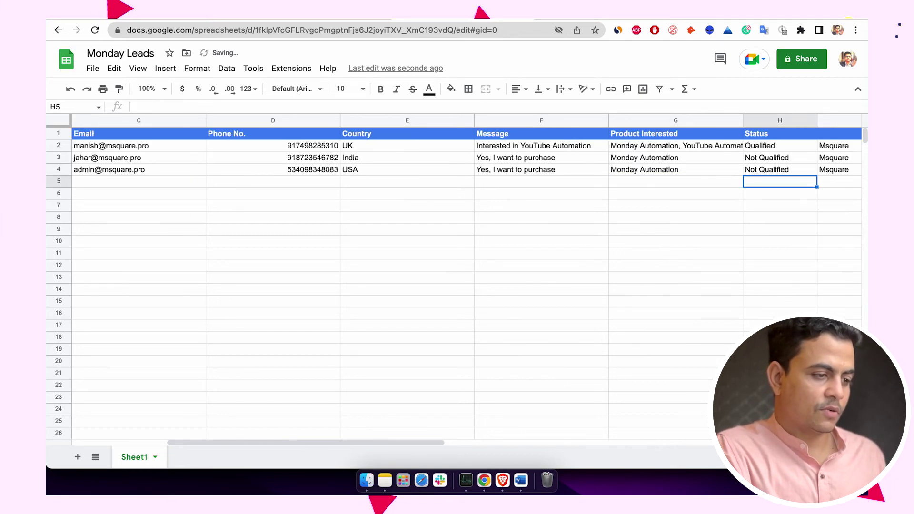
key("Home")
key("End")
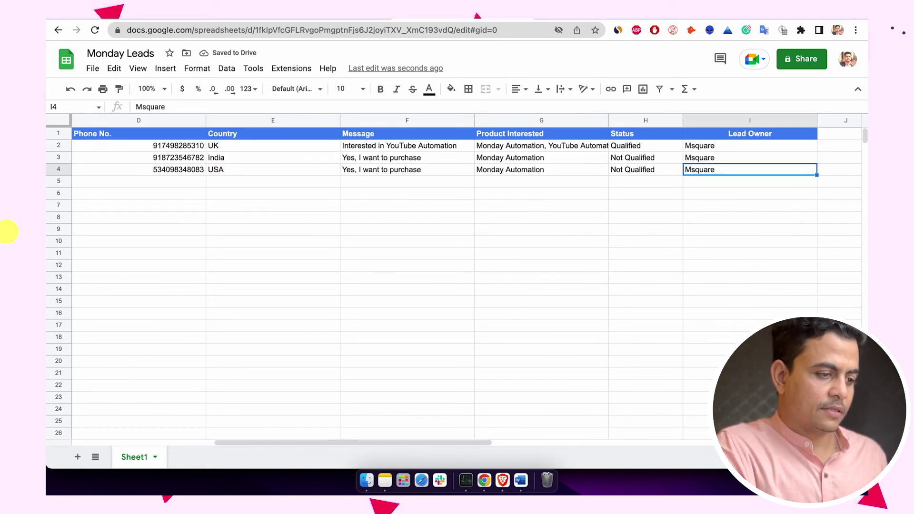
key("Left")
type("Fresh")
key("Return")
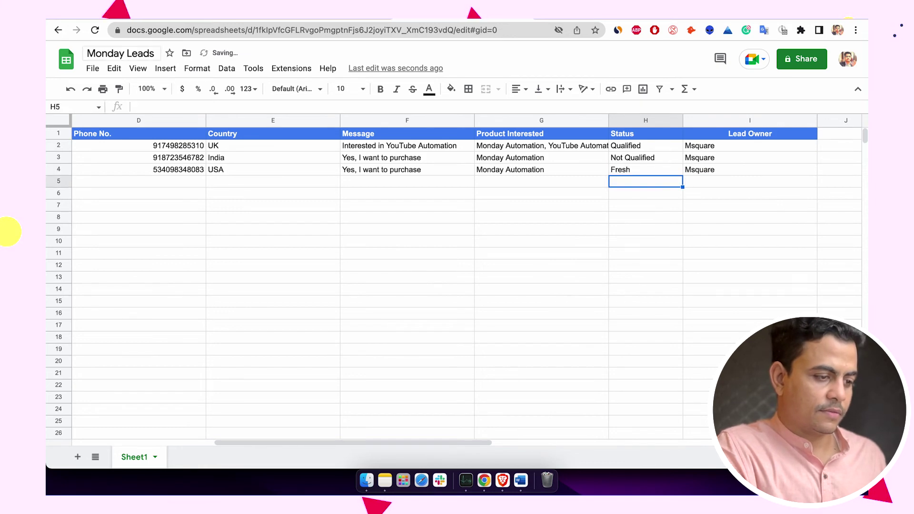
scroll(286, 144, "left", 5)
- Run the scenario for the new row, check the Search and Create an Item outputs, then open monday.com
left_click(344, 17)
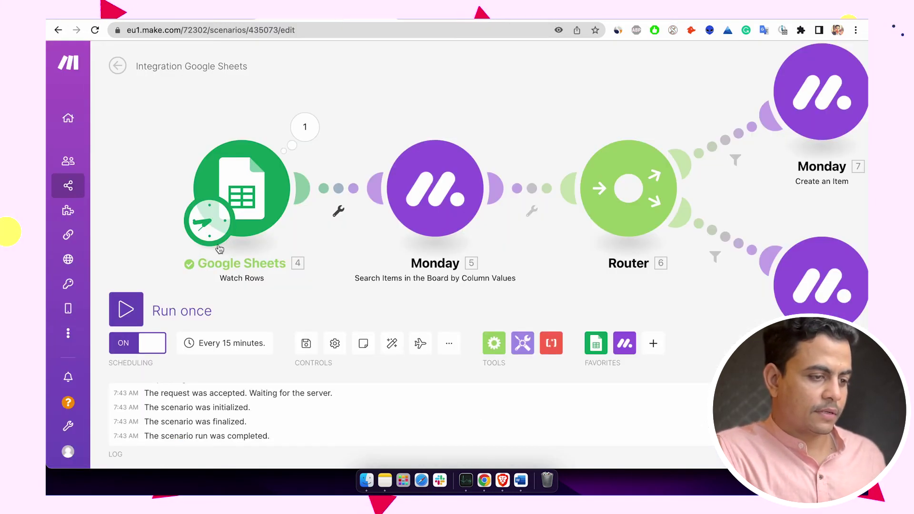
left_click(137, 311)
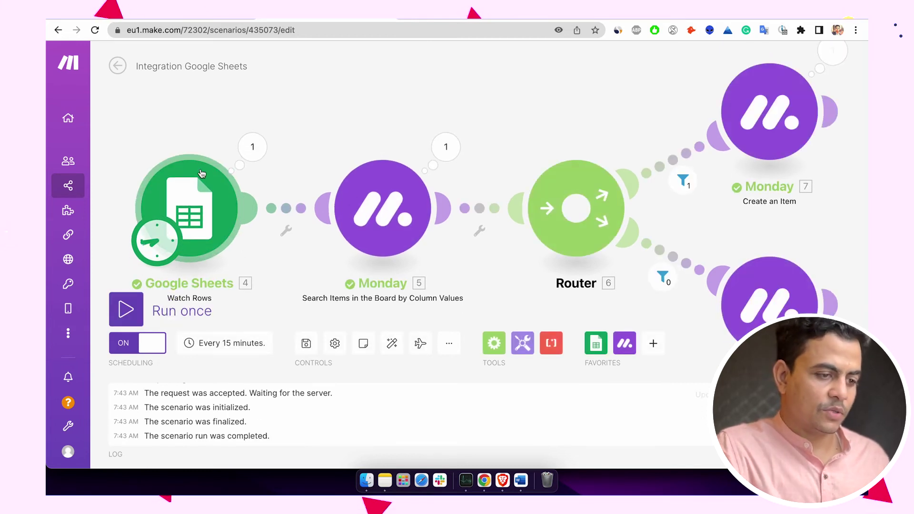
left_click(446, 146)
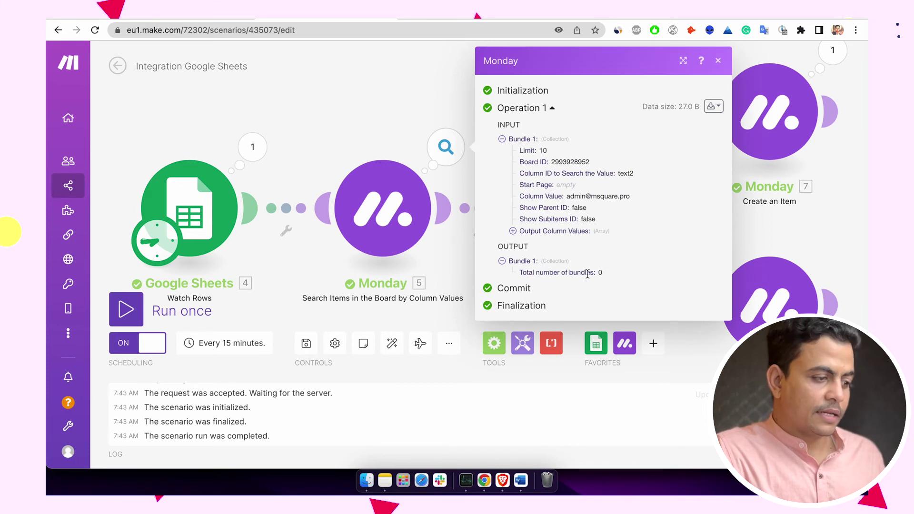
left_click(398, 96)
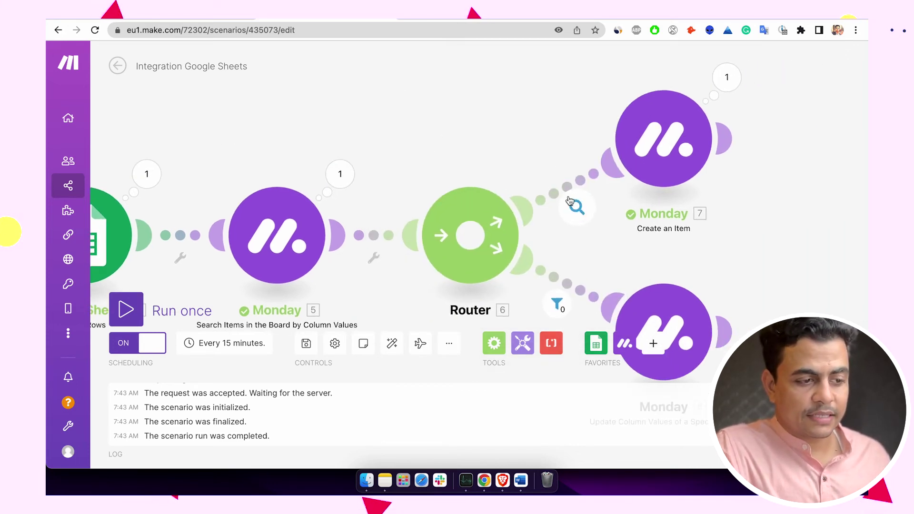
left_click(732, 86)
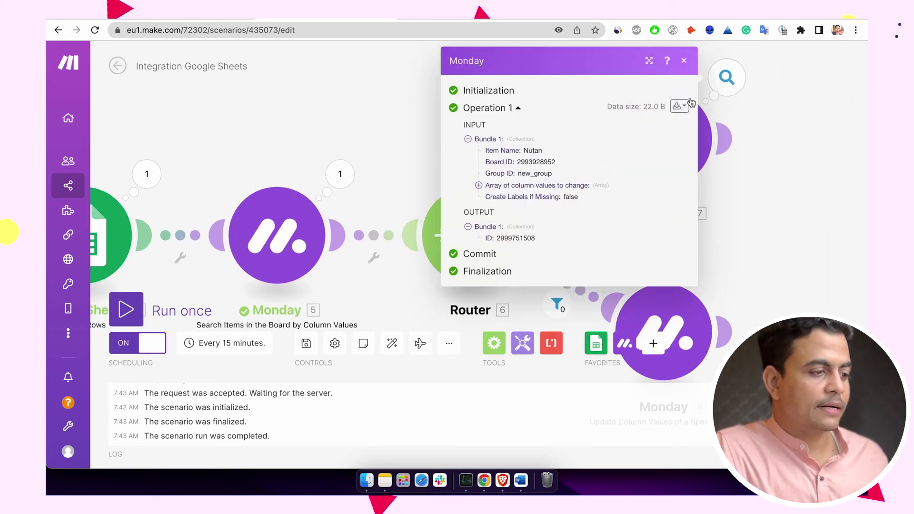
left_click(535, 19)
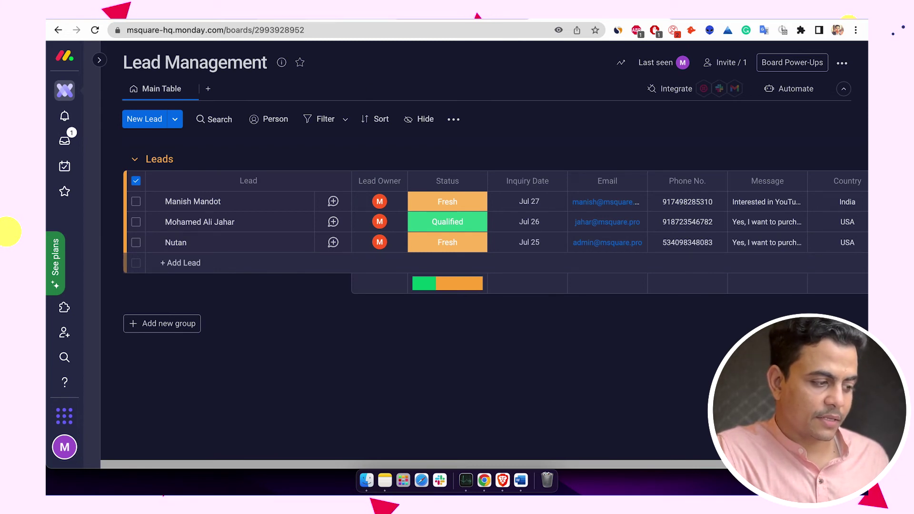
- Return to the Make scenario and recentre the canvas view
key("ctrl+Tab")
left_click_drag(276, 91, 352, 89)
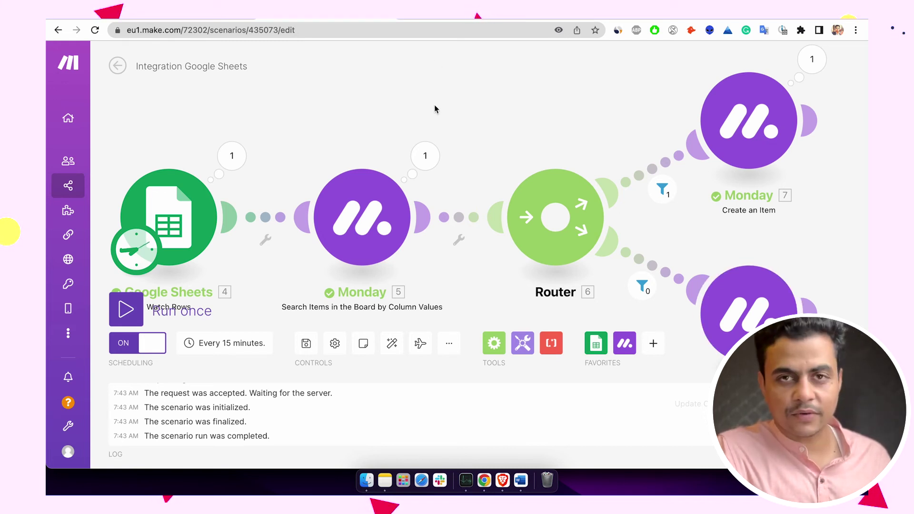
scroll(437, 81, "down", 2)
left_click_drag(444, 99, 442, 104)
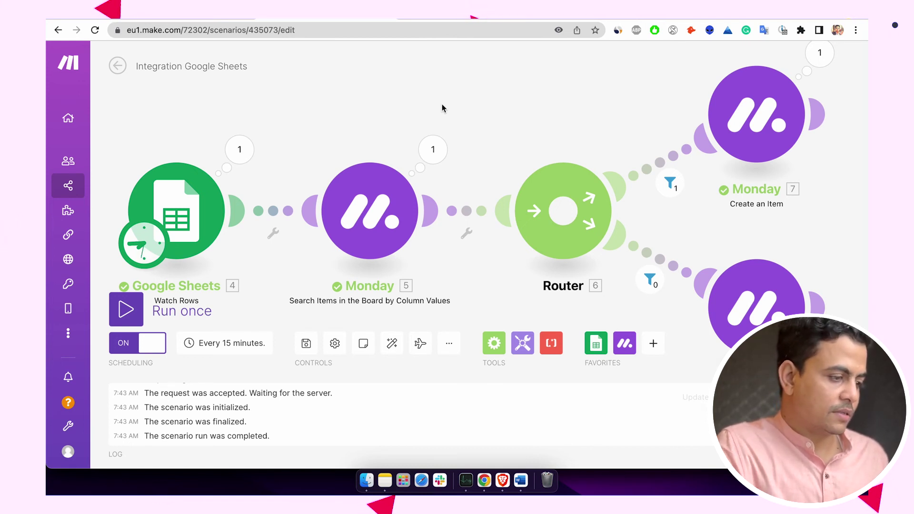
- Open msquare.pro in a new tab and scroll to its Enquiry Form
key("super+t")
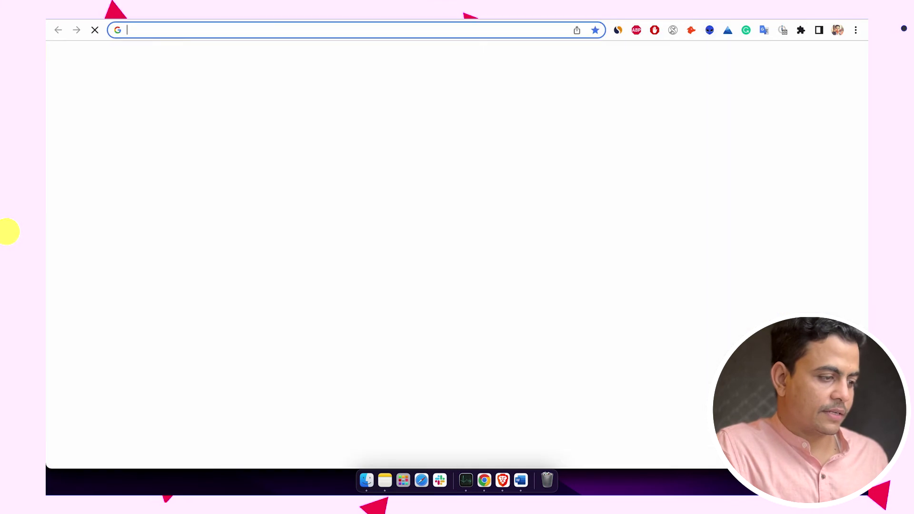
type("msqua")
key("Return")
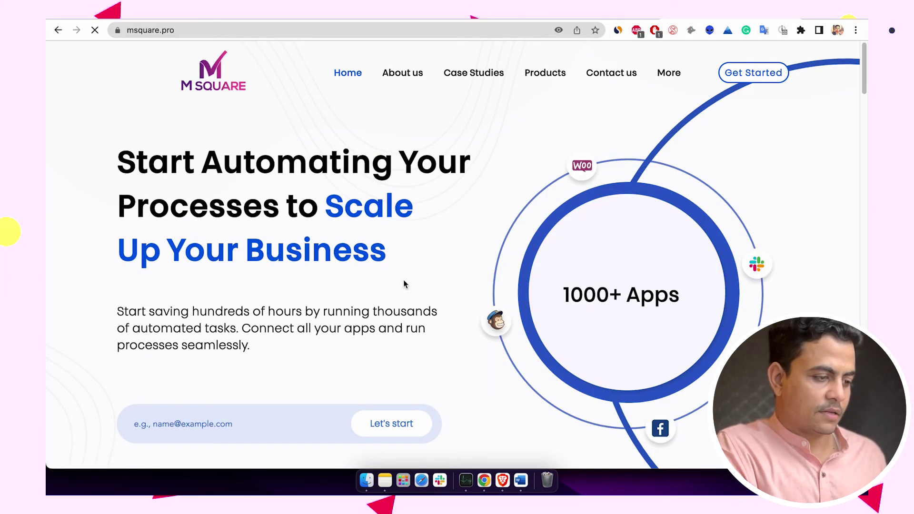
scroll(404, 284, "down", 20)
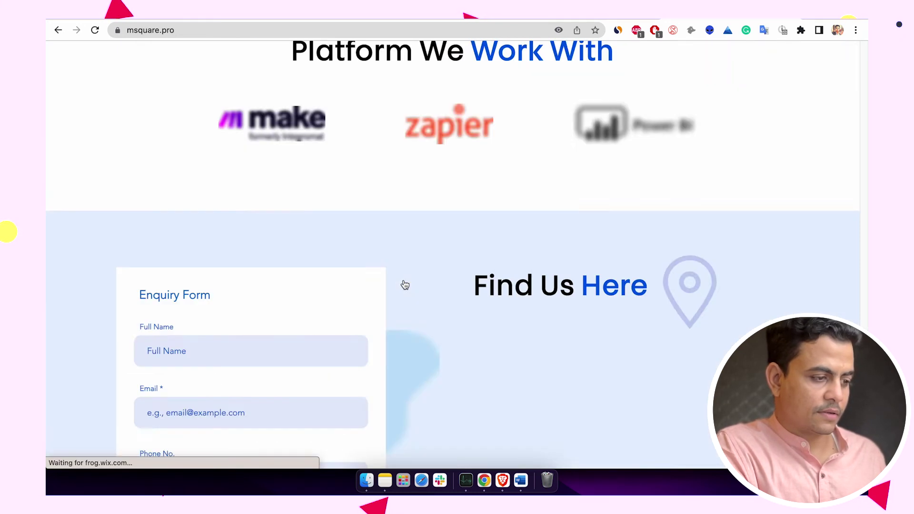
scroll(372, 350, "up", 5)
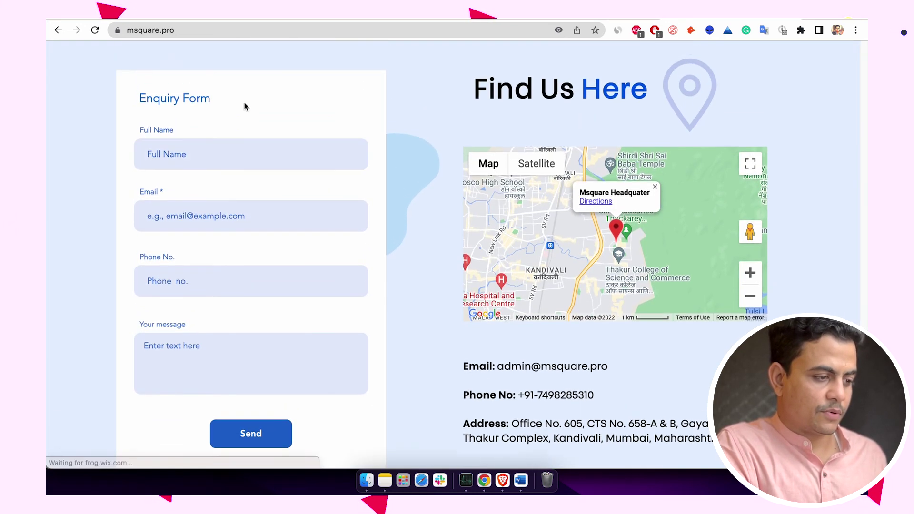